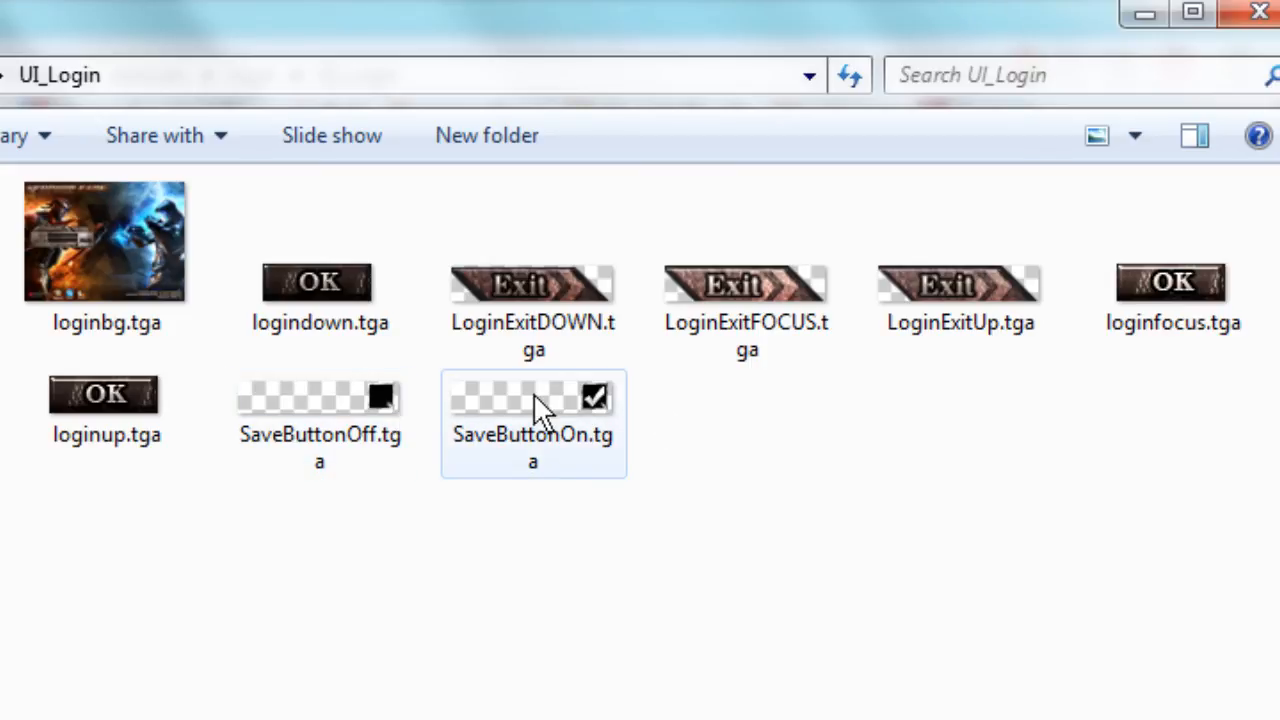
Show the UI_Login files as larger icons and examine the login, cancel and save button images.
{"action": "mouse_move", "coordinate": [569, 394]}
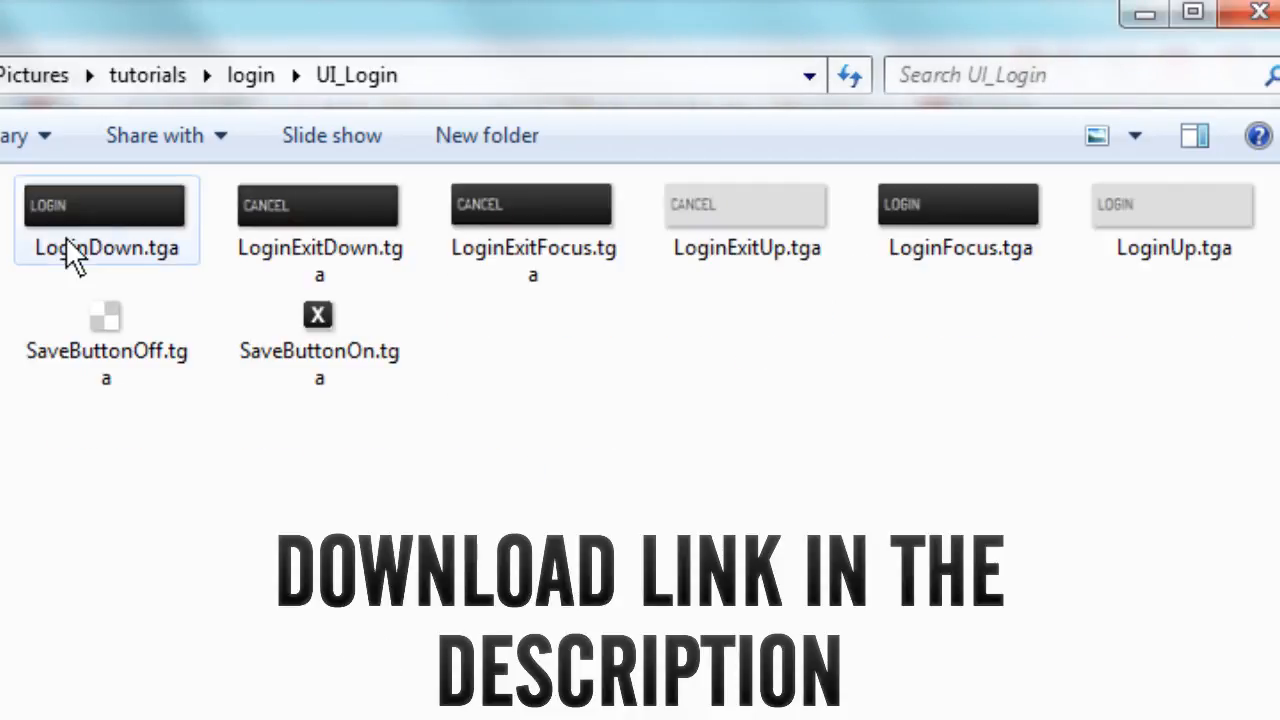
{"action": "left_click", "coordinate": [66, 238]}
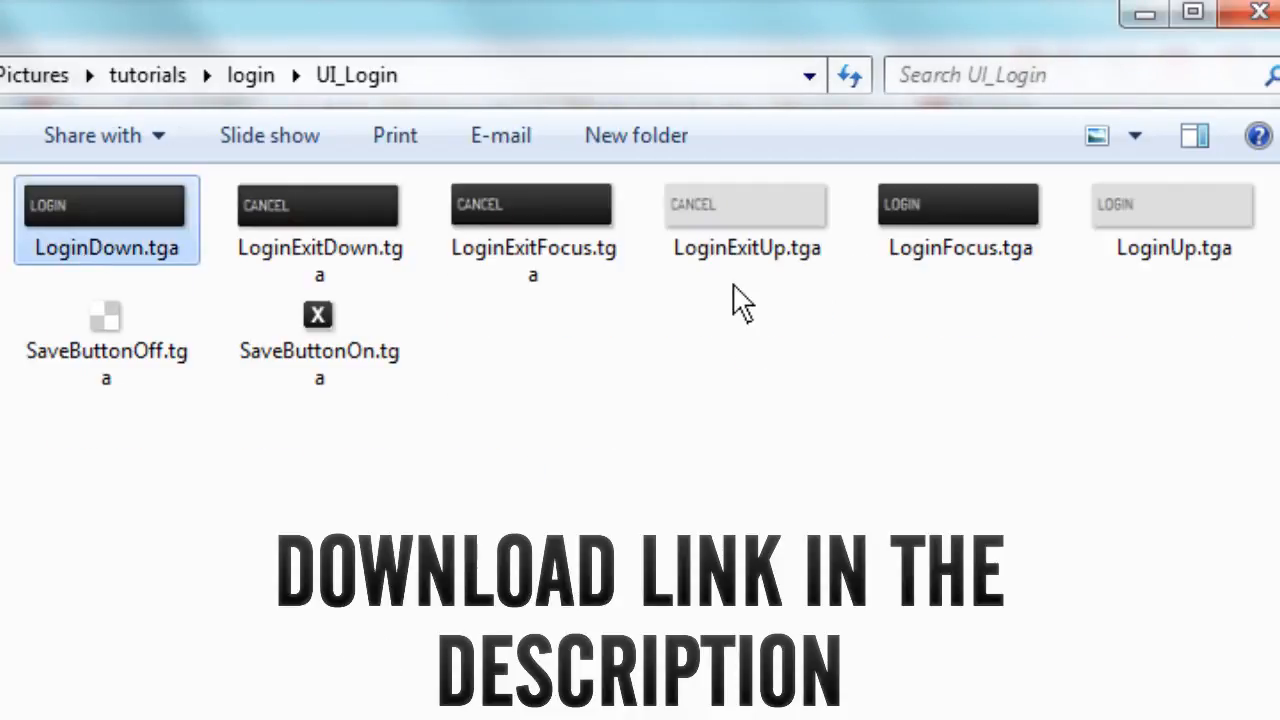
{"action": "left_click", "coordinate": [474, 497]}
{"action": "left_click", "coordinate": [1137, 140]}
{"action": "left_click_drag", "start_coordinate": [1049, 137], "coordinate": [1051, 78]}
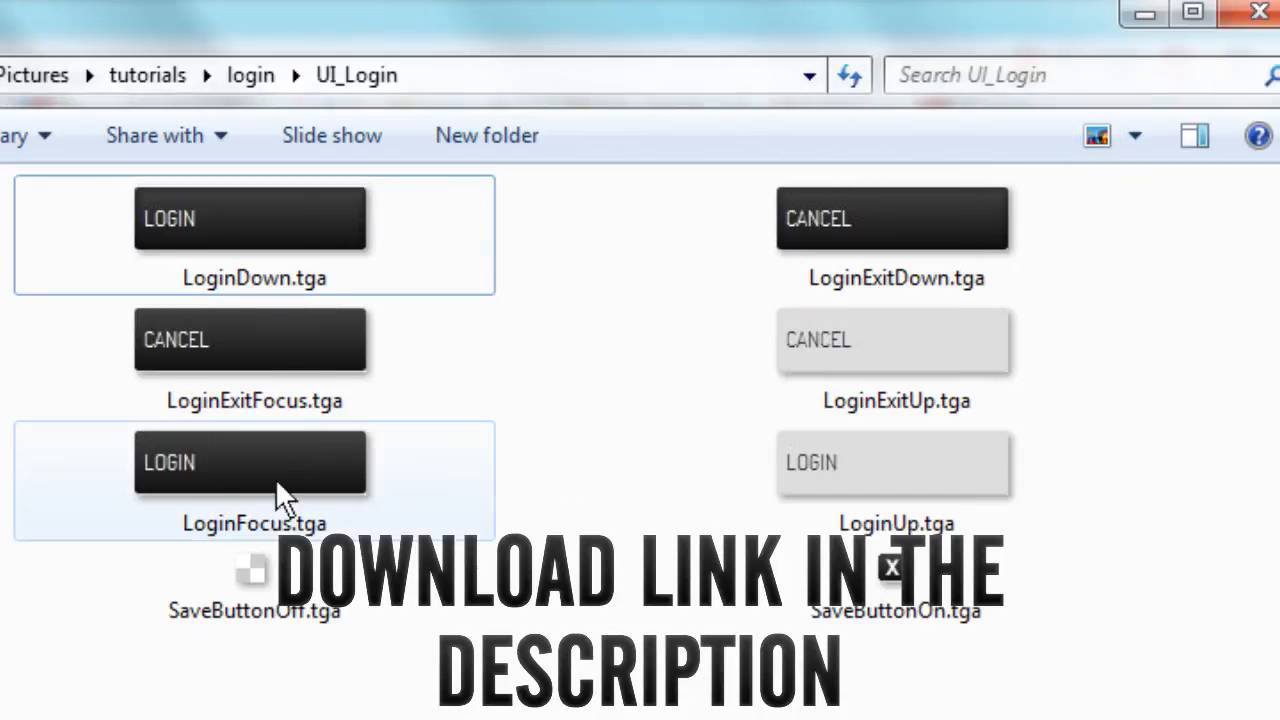
{"action": "left_click", "coordinate": [968, 472]}
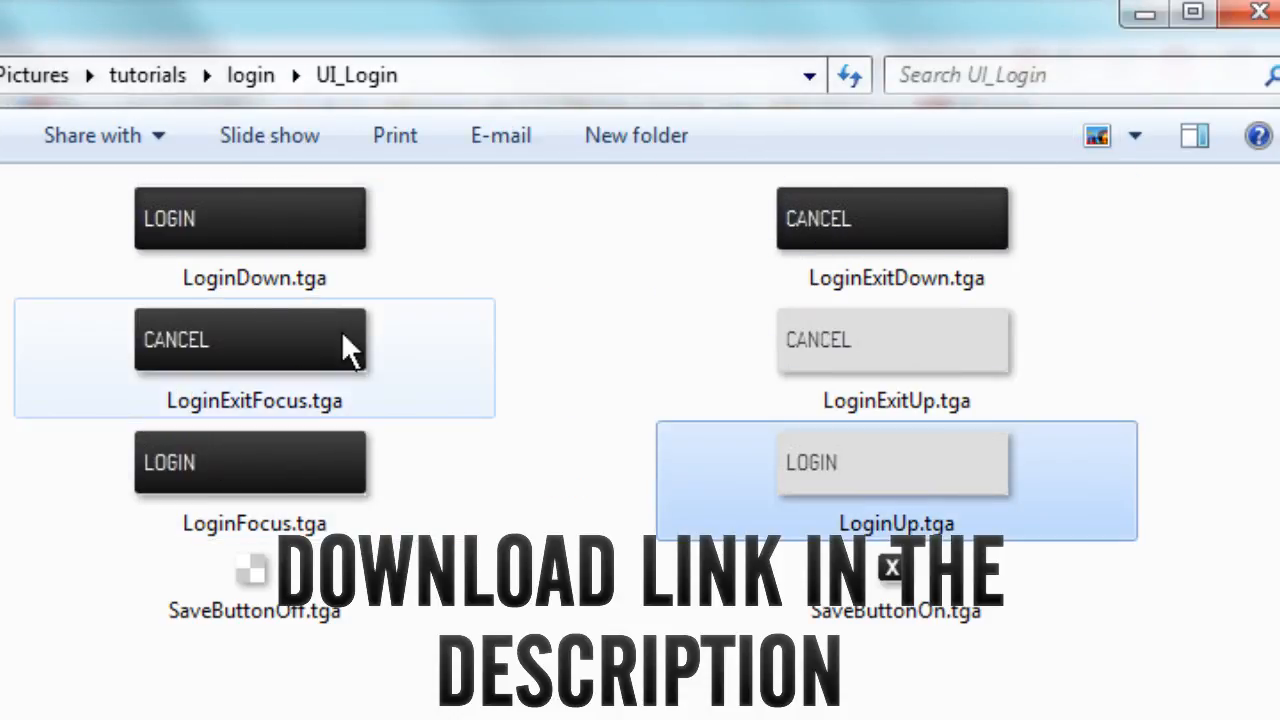
{"action": "left_click", "coordinate": [274, 345]}
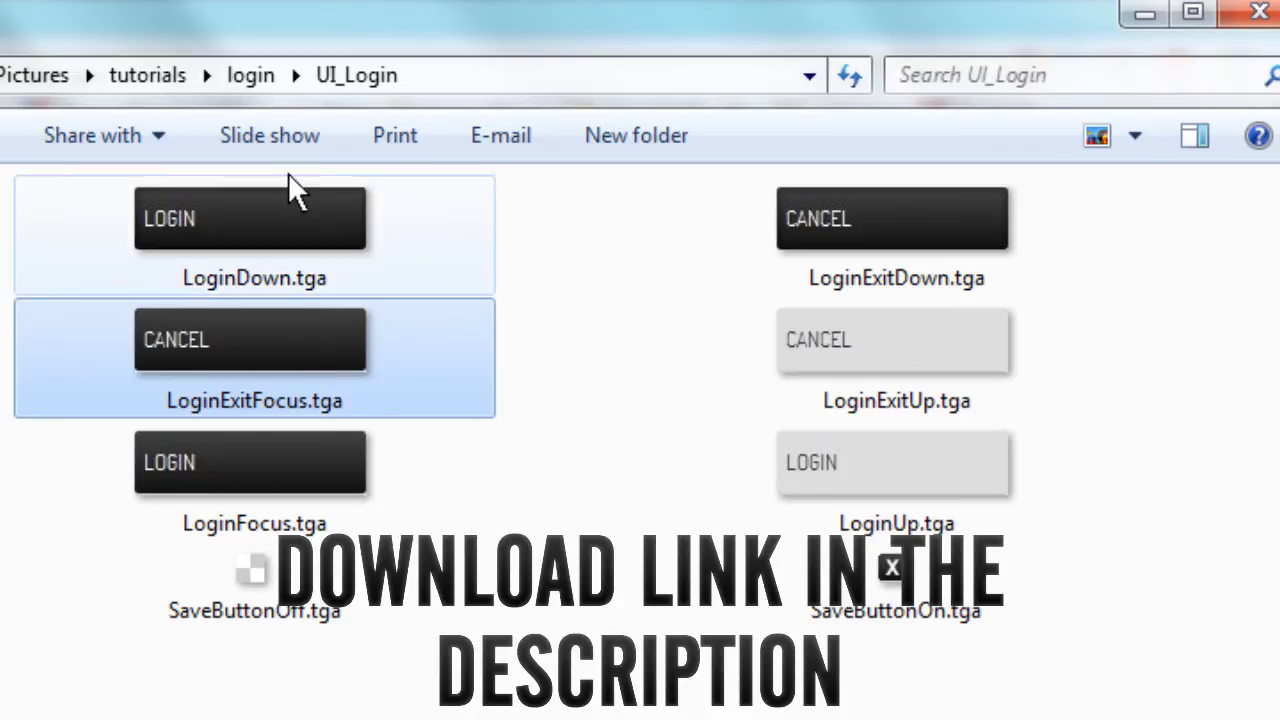
{"action": "left_click", "coordinate": [255, 222]}
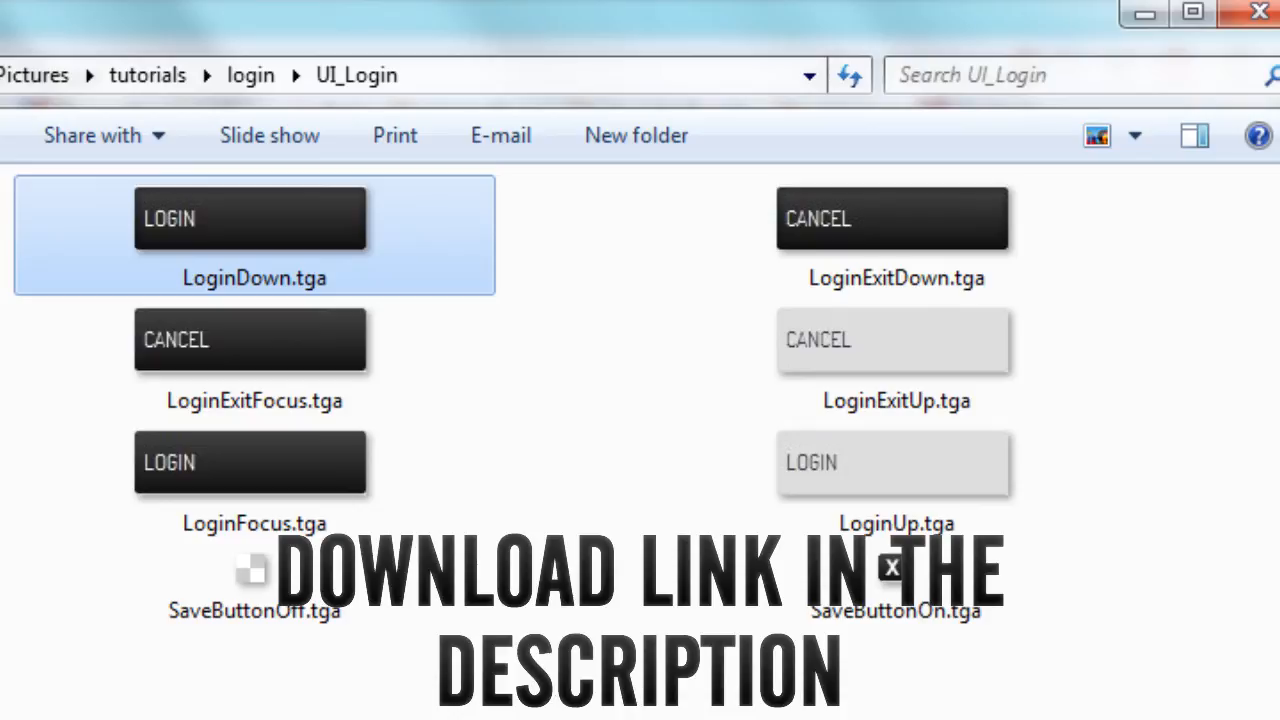
{"action": "left_click", "coordinate": [915, 588]}
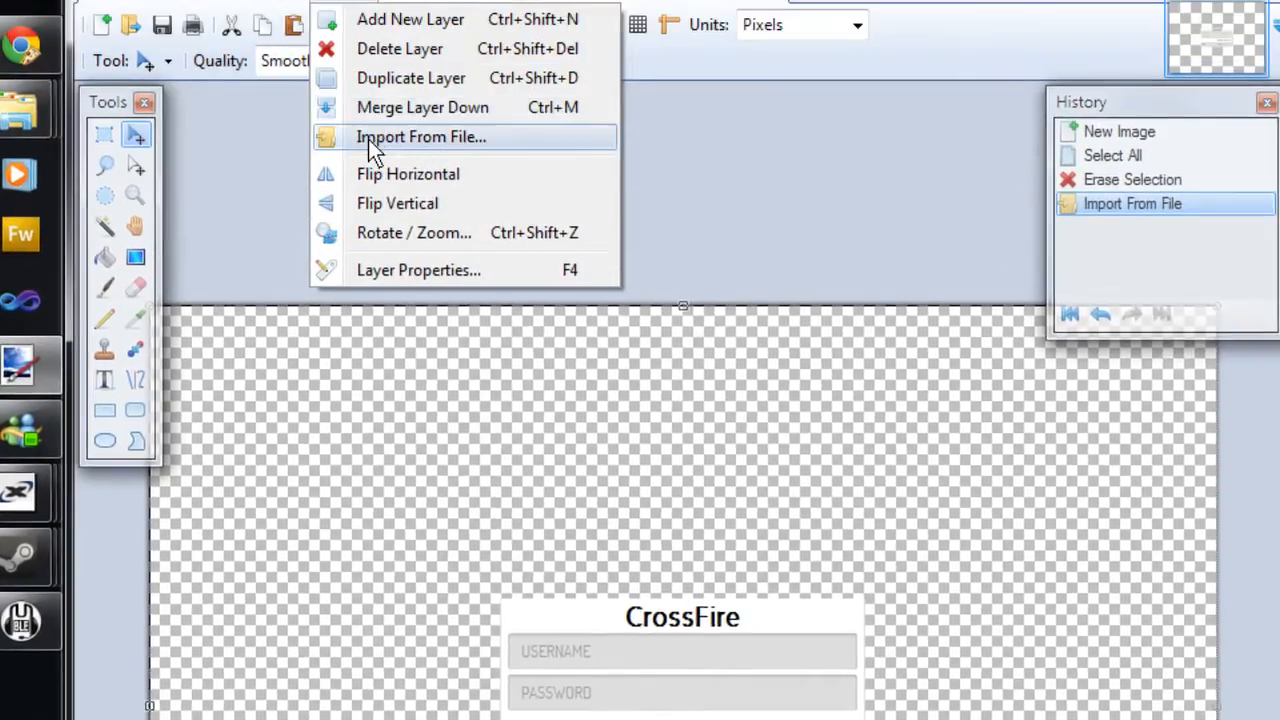
Import a background picture from the Music channel folder on the Games (G:) drive into the login image as a new layer.
{"action": "left_click", "coordinate": [368, 139]}
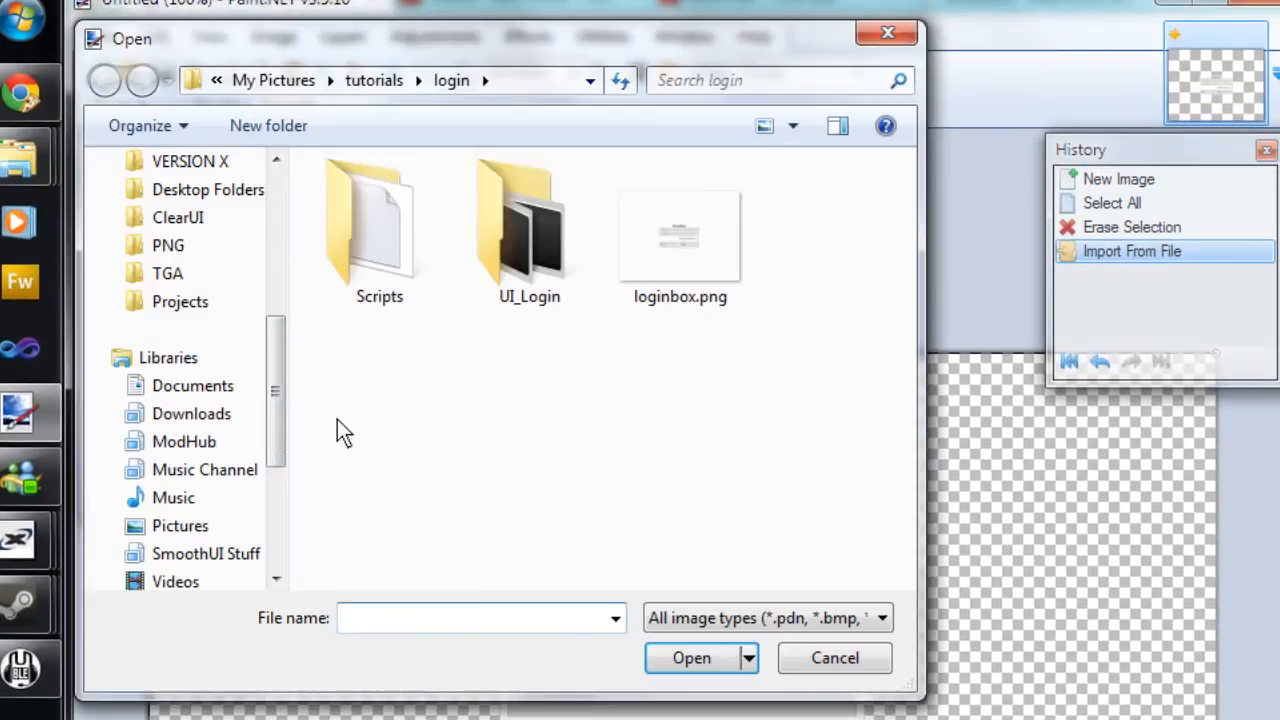
{"action": "left_click_drag", "start_coordinate": [280, 390], "coordinate": [257, 523]}
{"action": "left_click", "coordinate": [222, 470]}
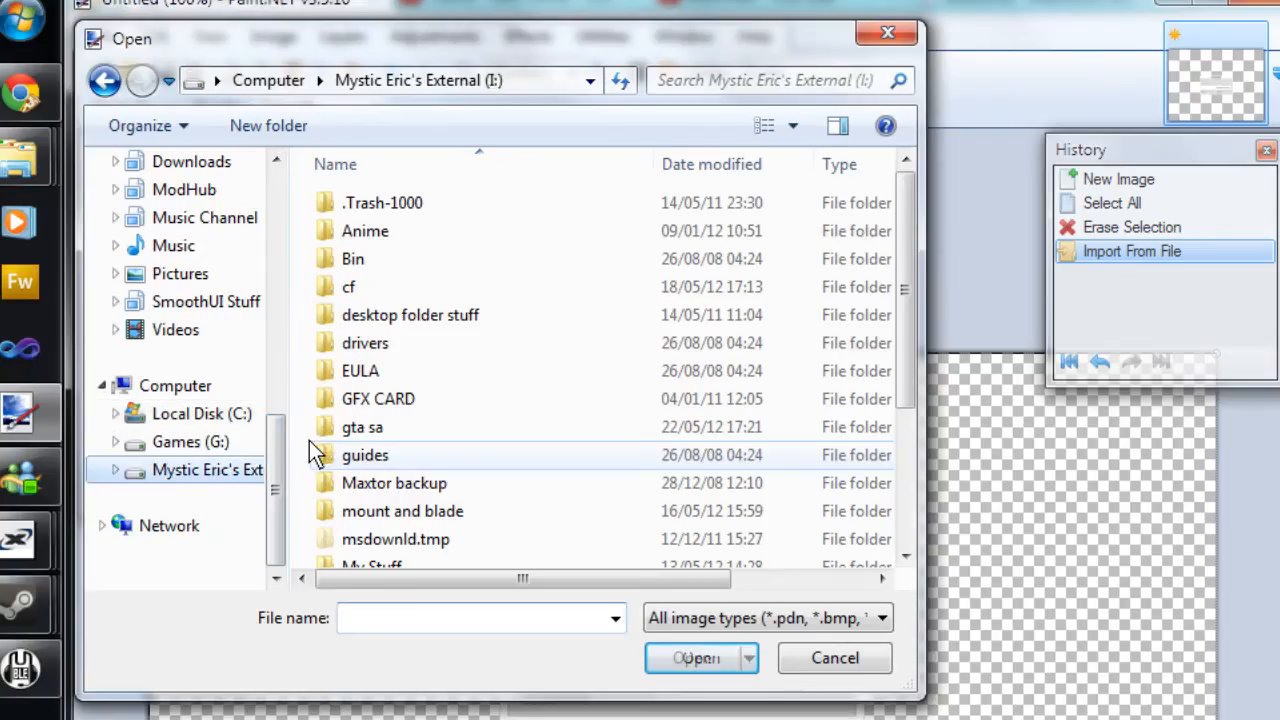
{"action": "left_click", "coordinate": [223, 449]}
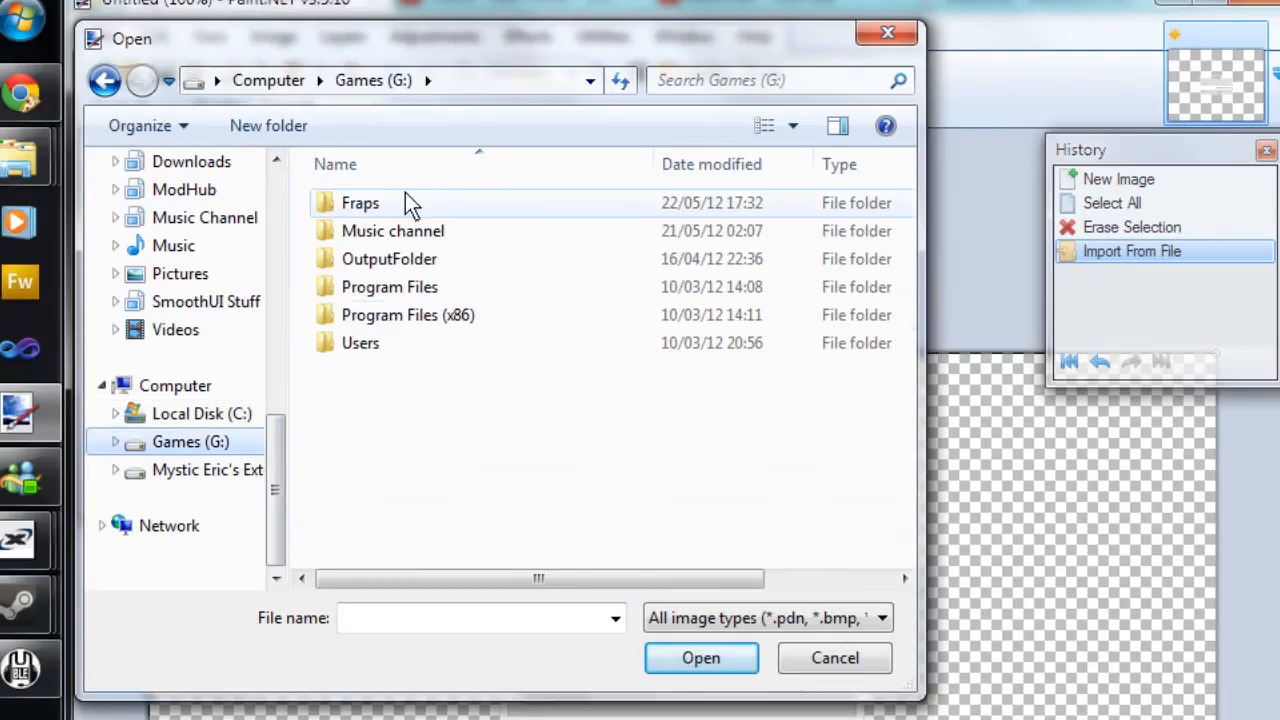
{"action": "double_click", "coordinate": [396, 230]}
{"action": "double_click", "coordinate": [380, 226]}
{"action": "double_click", "coordinate": [708, 325]}
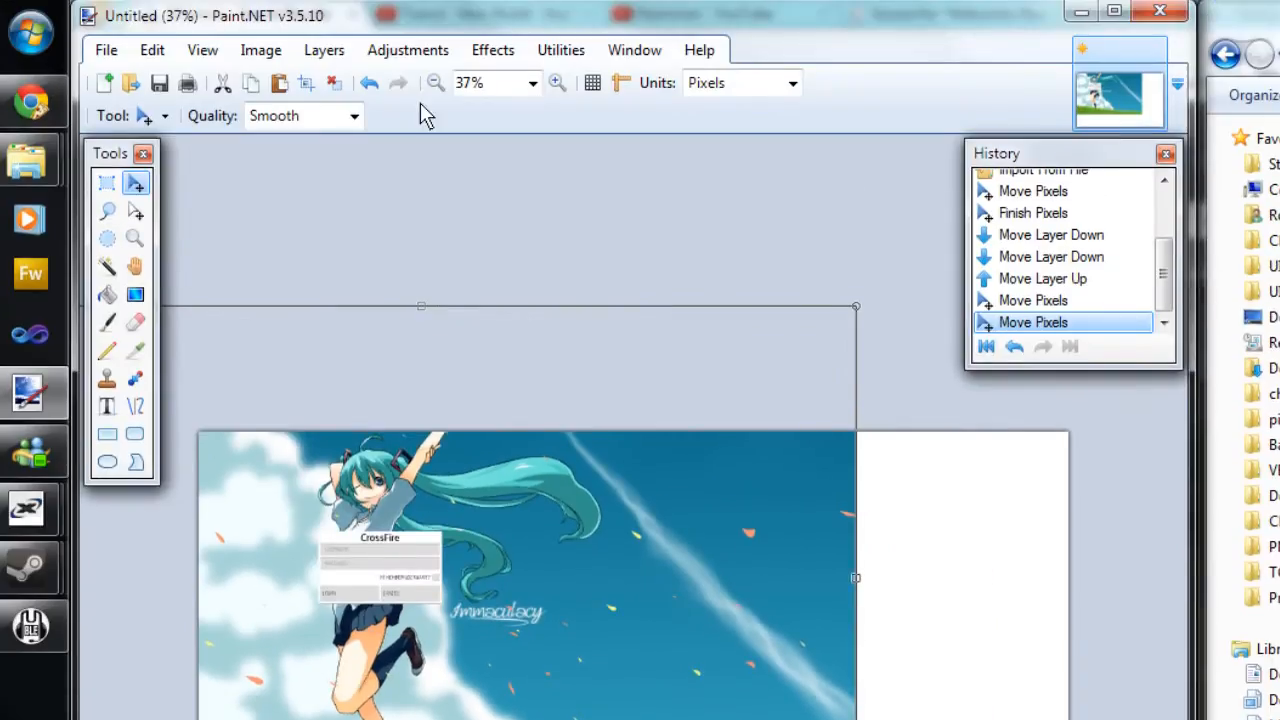
Resize the canvas to 800 by 600 pixels with the anchor set to Top Left.
{"action": "left_click", "coordinate": [330, 52]}
{"action": "mouse_move", "coordinate": [262, 50]}
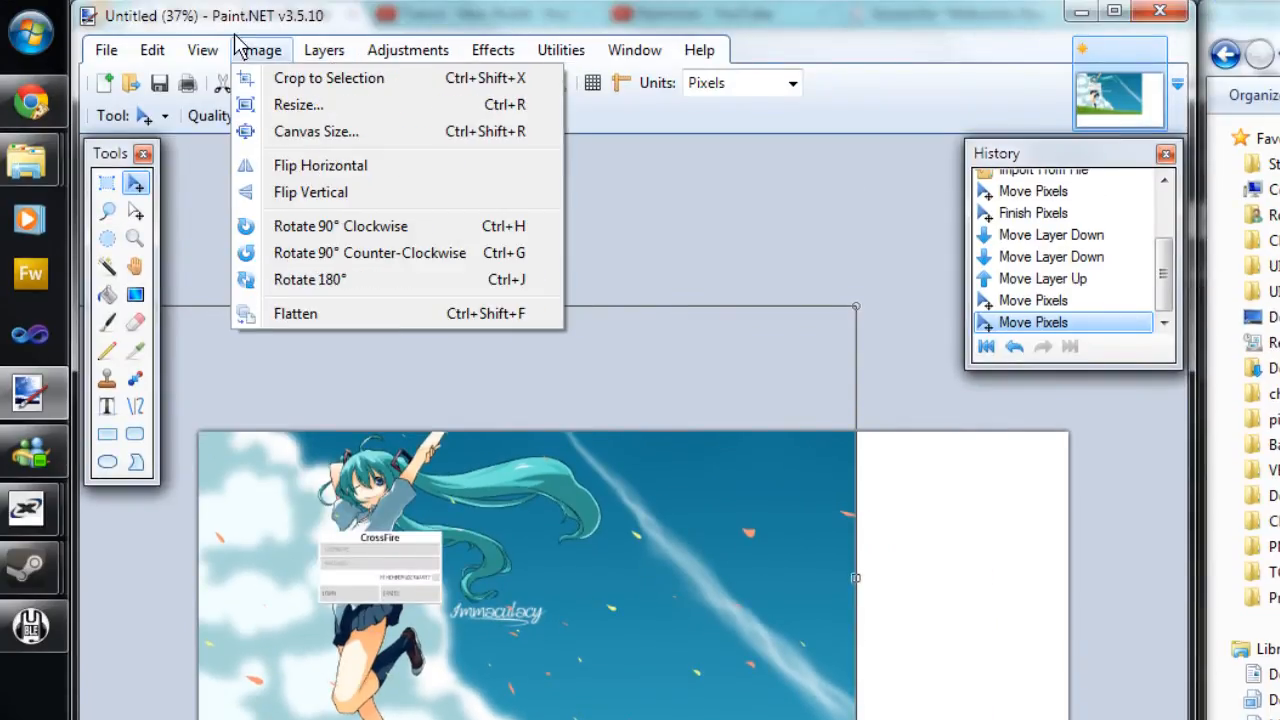
{"action": "left_click", "coordinate": [293, 137]}
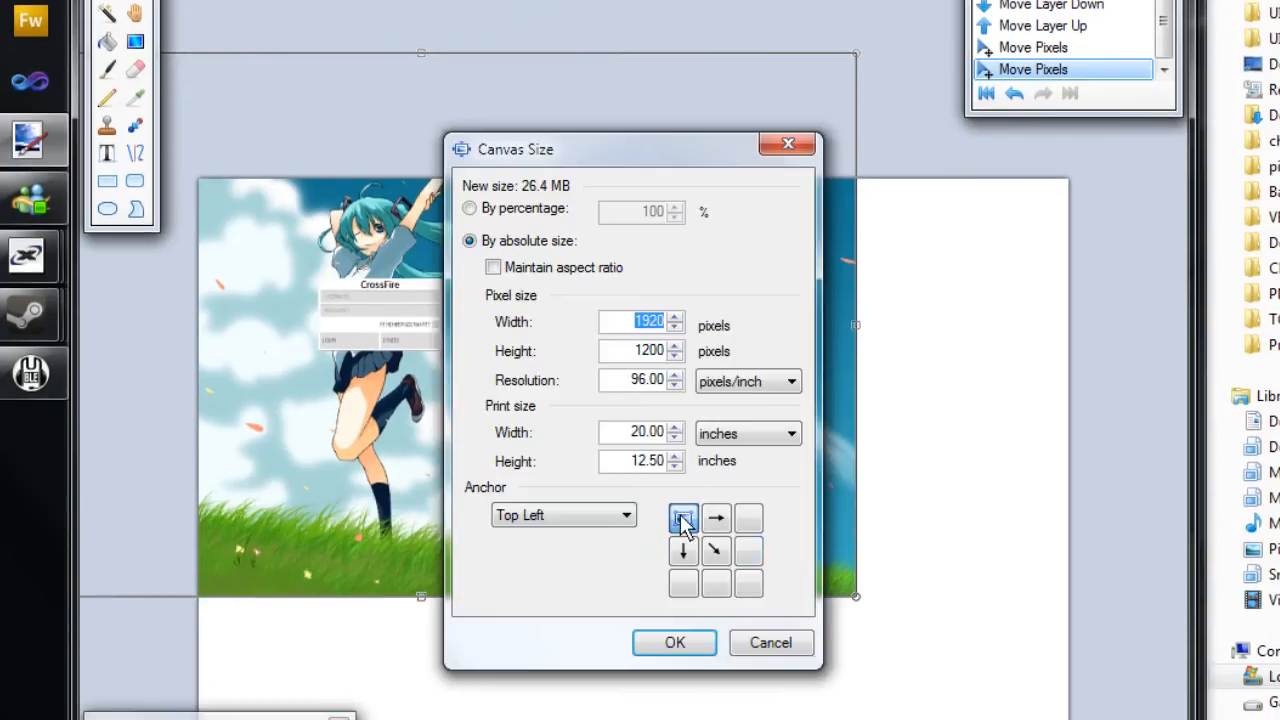
{"action": "left_click", "coordinate": [683, 518]}
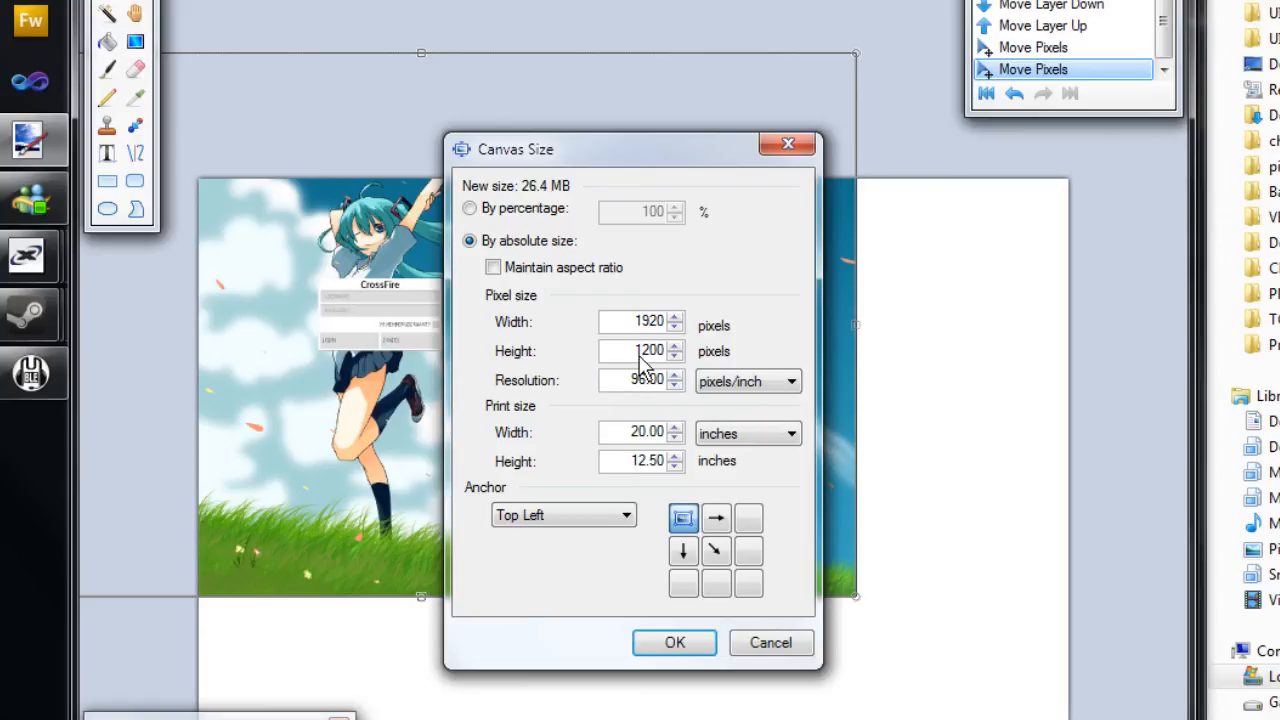
{"action": "left_click_drag", "start_coordinate": [632, 321], "coordinate": [690, 320]}
{"action": "type", "text": "800"}
{"action": "left_click_drag", "start_coordinate": [634, 351], "coordinate": [690, 355]}
{"action": "type", "text": "600"}
{"action": "left_click", "coordinate": [672, 642]}
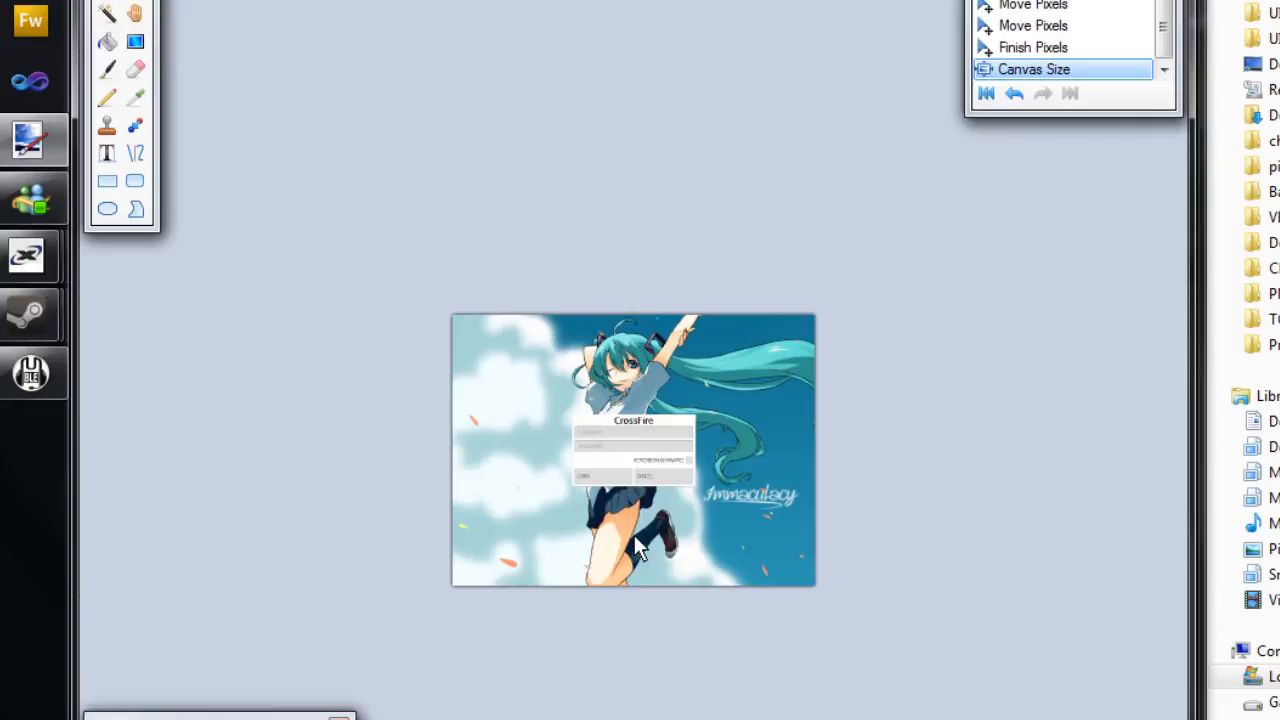
View the image at 100% and delete one more unneeded layer.
{"action": "scroll", "coordinate": [634, 535], "scroll_direction": "up", "scroll_amount": 6}
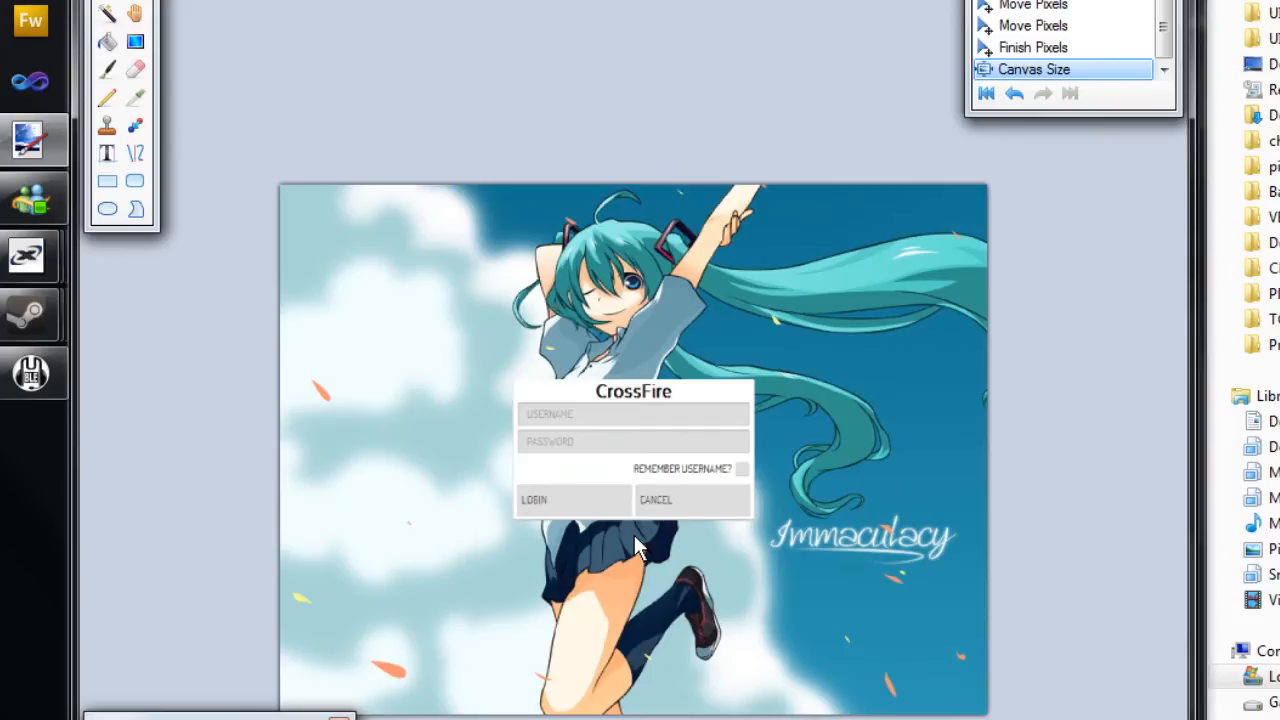
{"action": "left_click", "coordinate": [535, 2]}
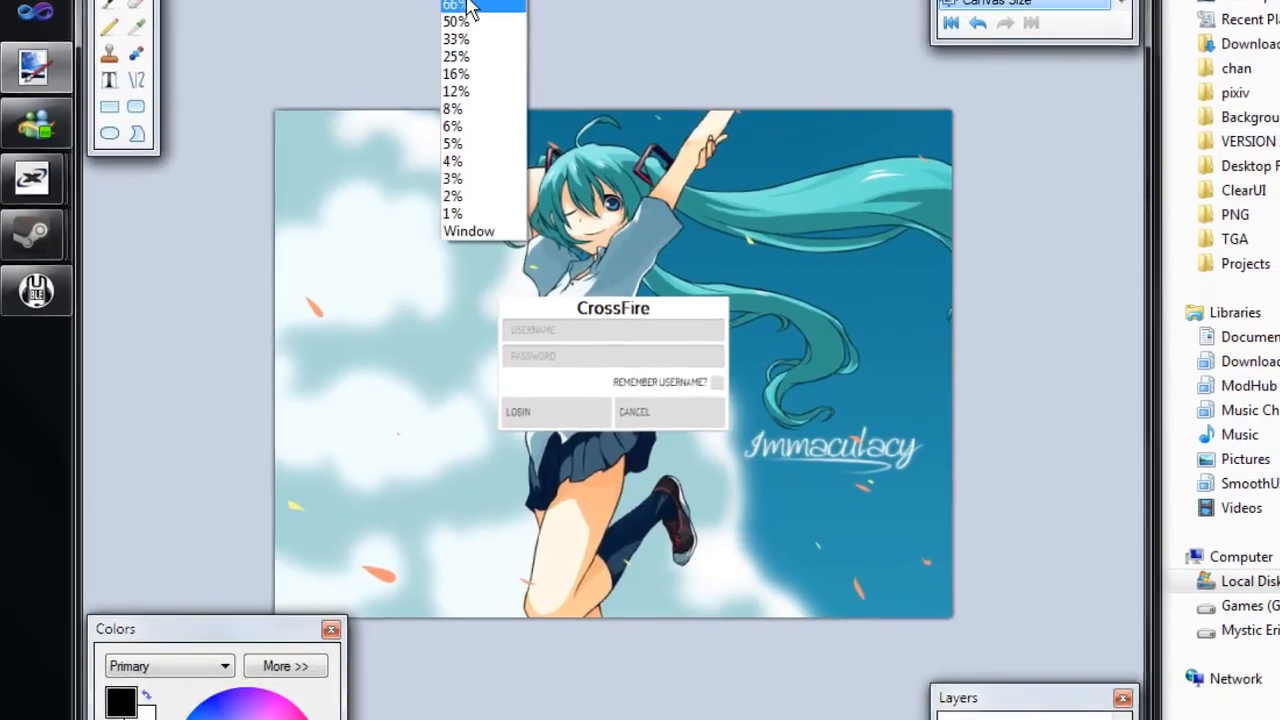
{"action": "left_click", "coordinate": [470, 8]}
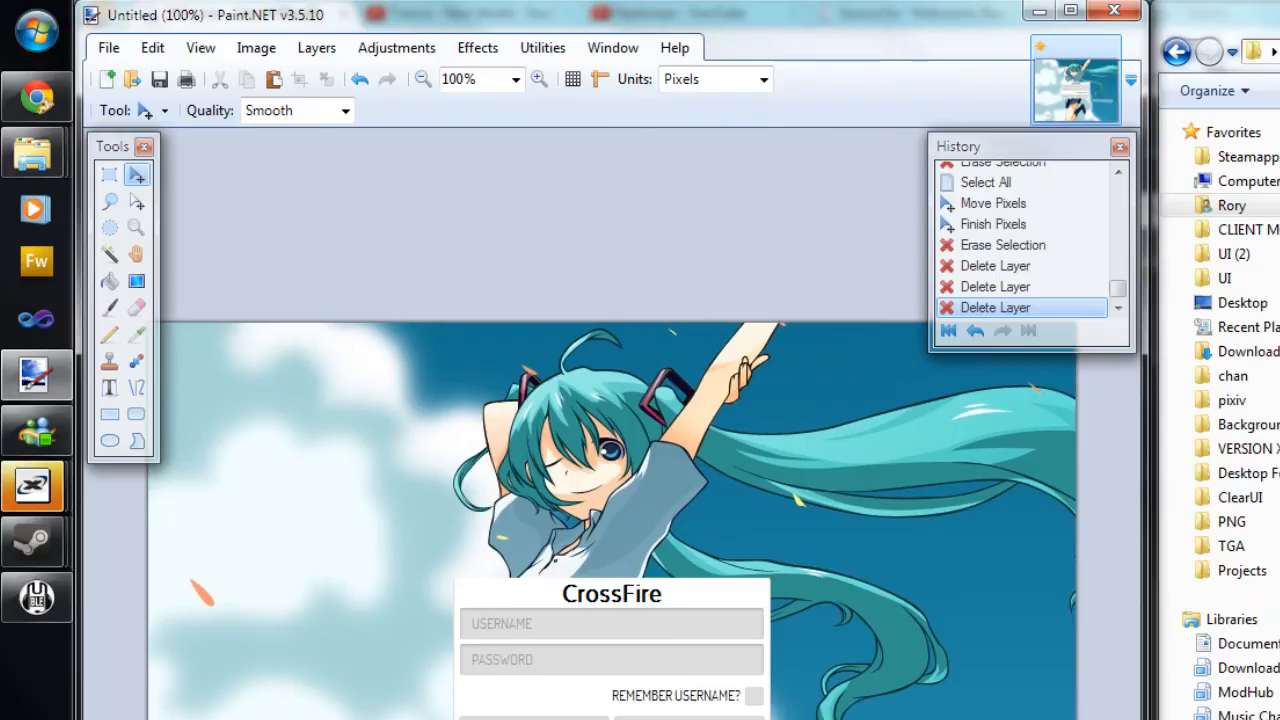
{"action": "key", "text": "ctrl+shift+Delete"}
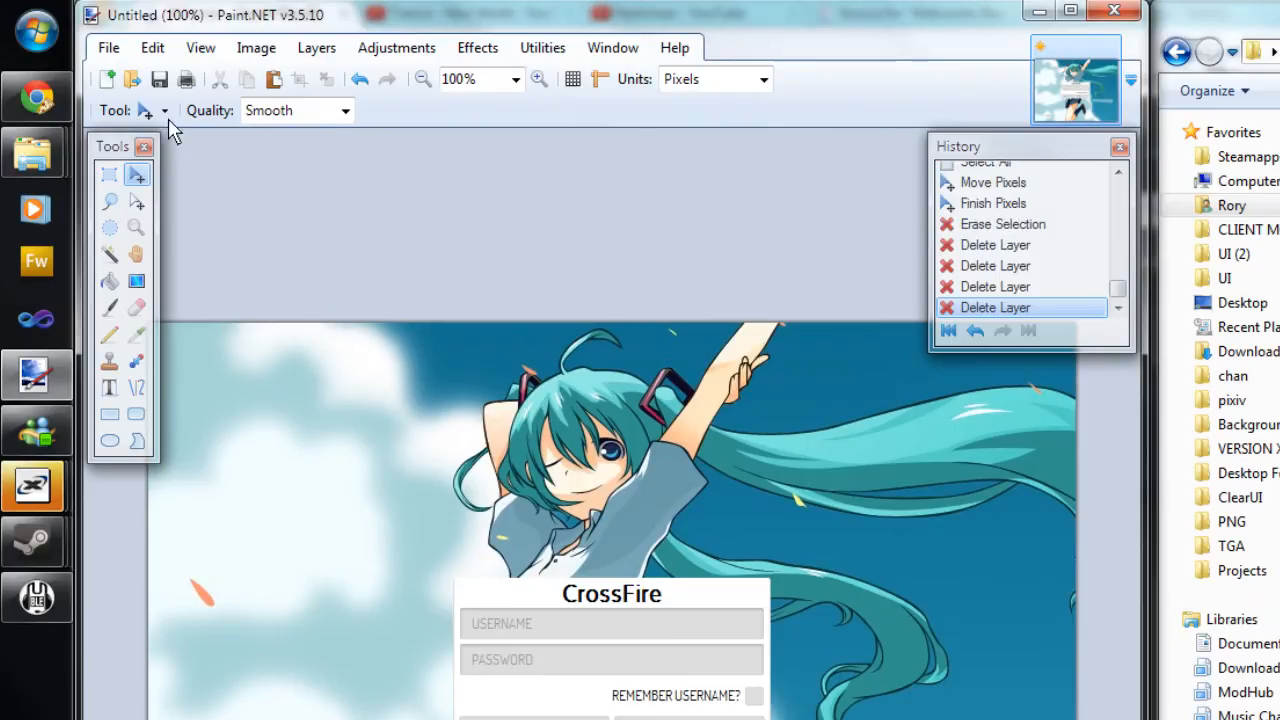
Save the image in the UI_Login folder as LoginBG in TGA format.
{"action": "left_click", "coordinate": [108, 47]}
{"action": "left_click", "coordinate": [155, 236]}
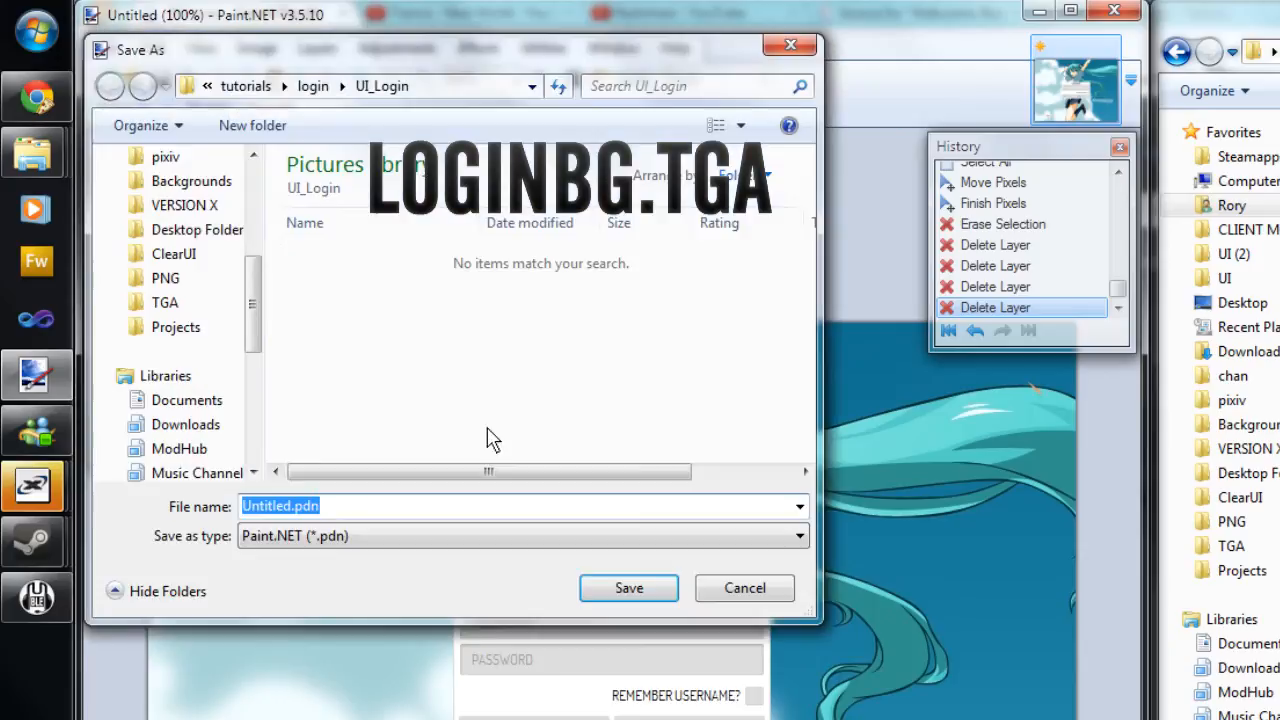
{"action": "left_click", "coordinate": [370, 540]}
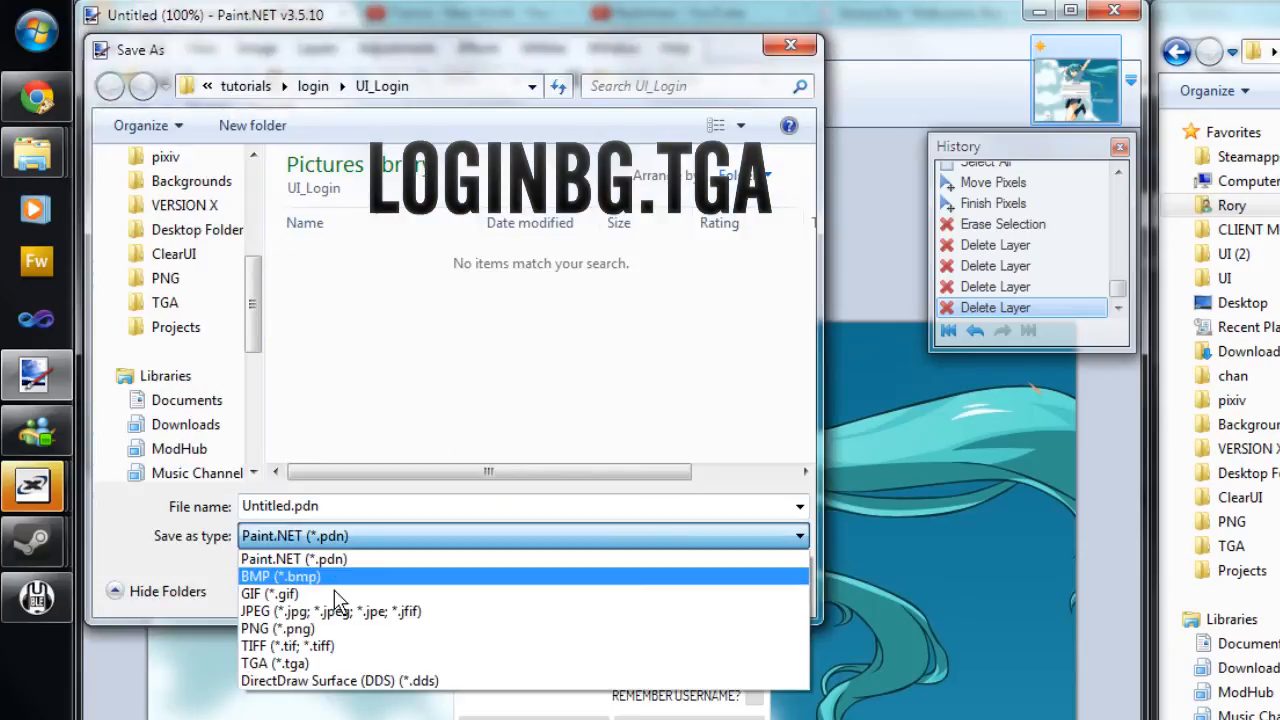
{"action": "left_click", "coordinate": [302, 666]}
{"action": "left_click", "coordinate": [598, 519]}
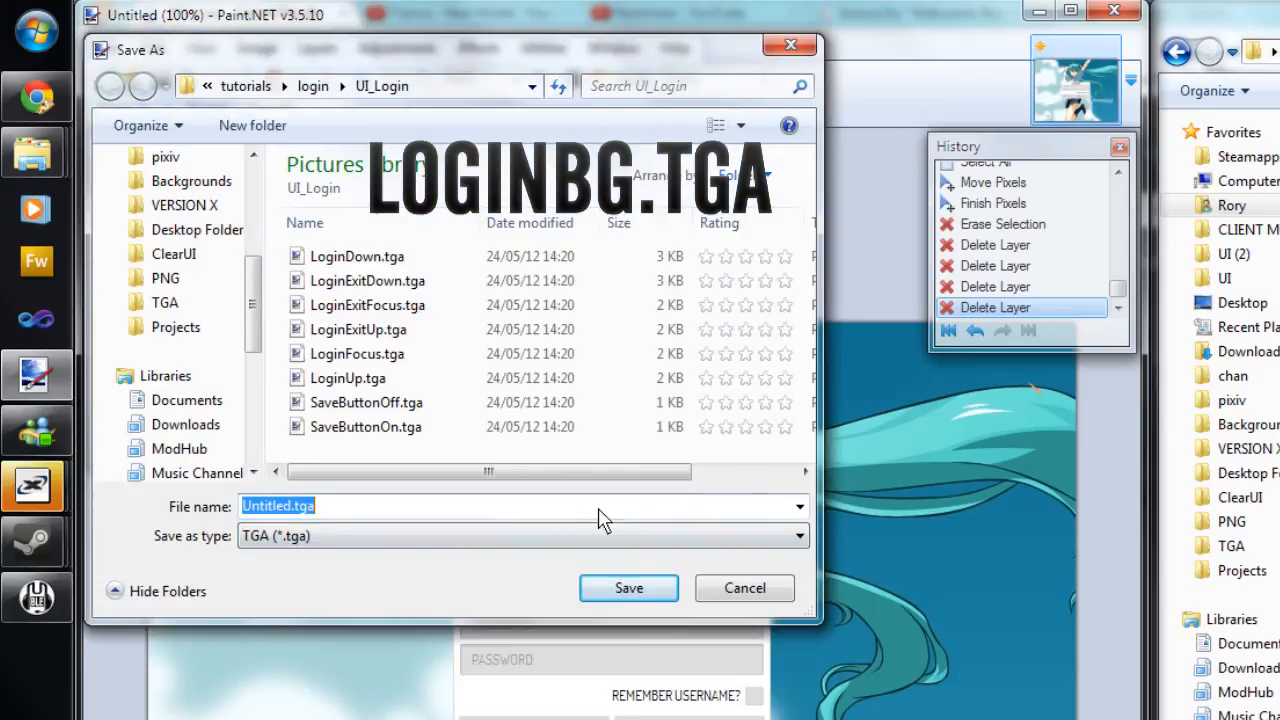
{"action": "type", "text": "LoginB"}
{"action": "key", "text": "BackSpace"}
{"action": "key", "text": "BackSpace"}
{"action": "type", "text": "nBG"}
{"action": "key", "text": "Return"}
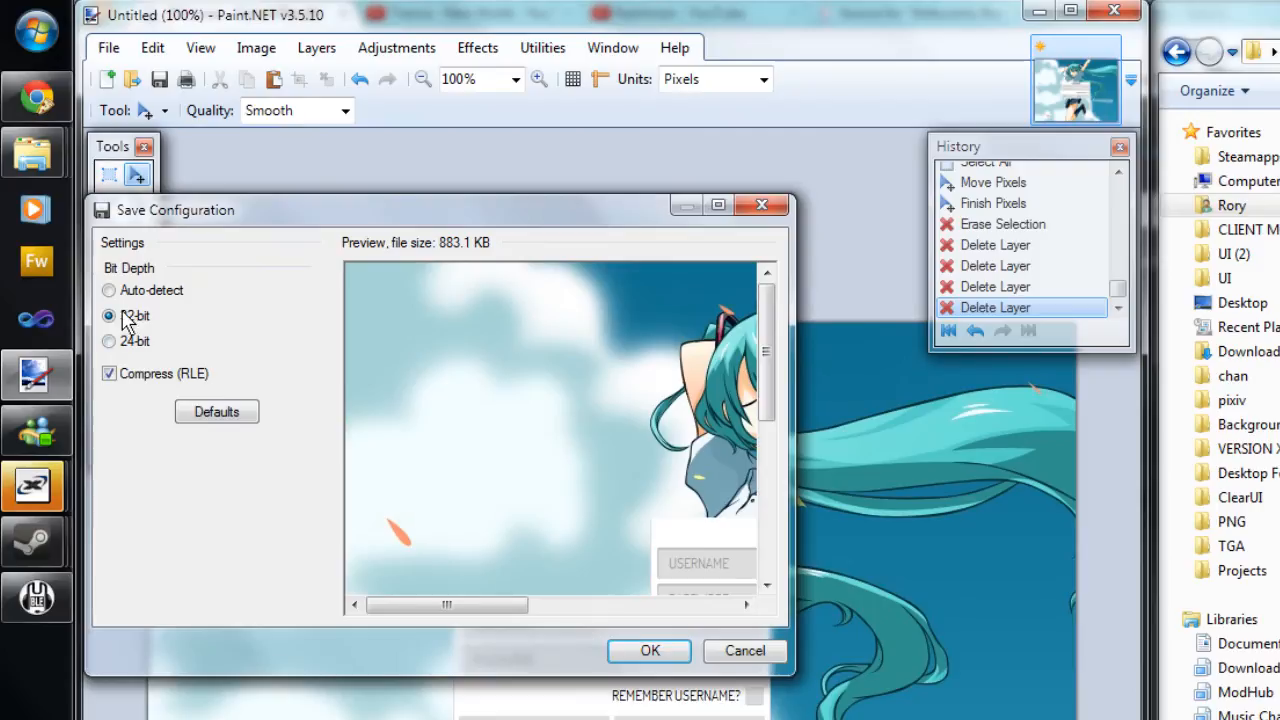
Complete the TGA export with 32-bit depth and RLE compression.
{"action": "left_click", "coordinate": [110, 342]}
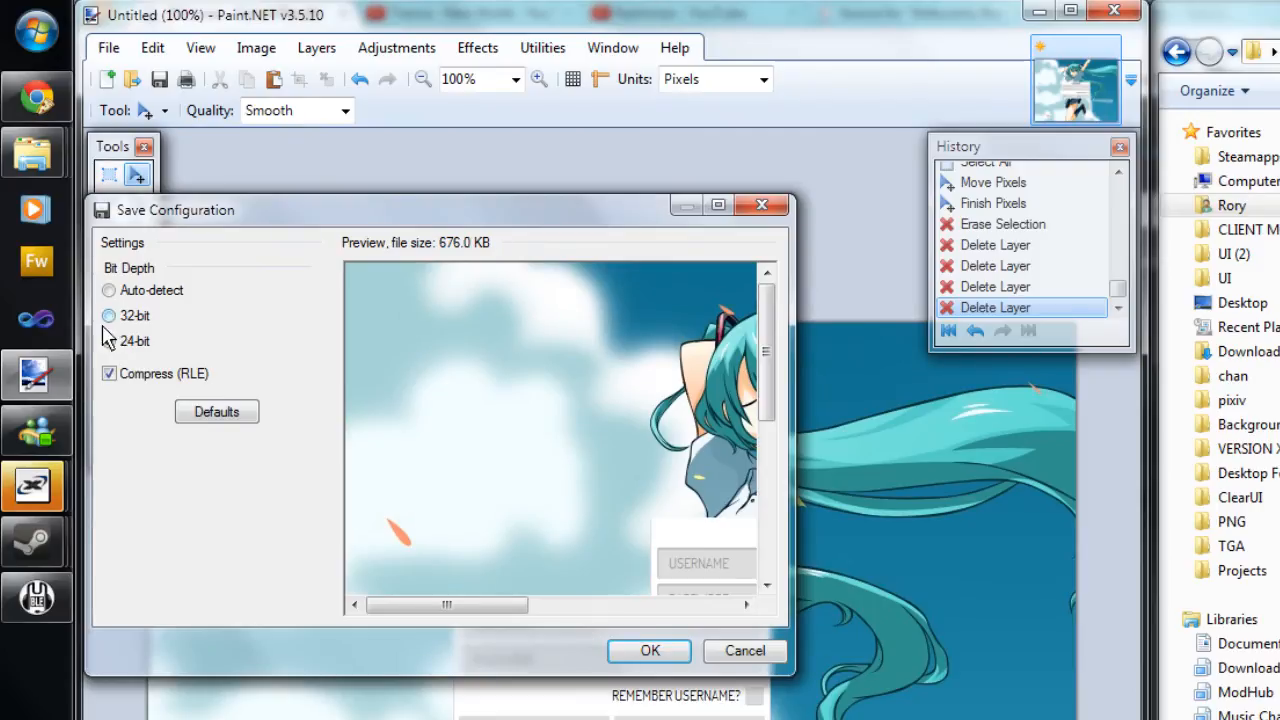
{"action": "left_click", "coordinate": [110, 316]}
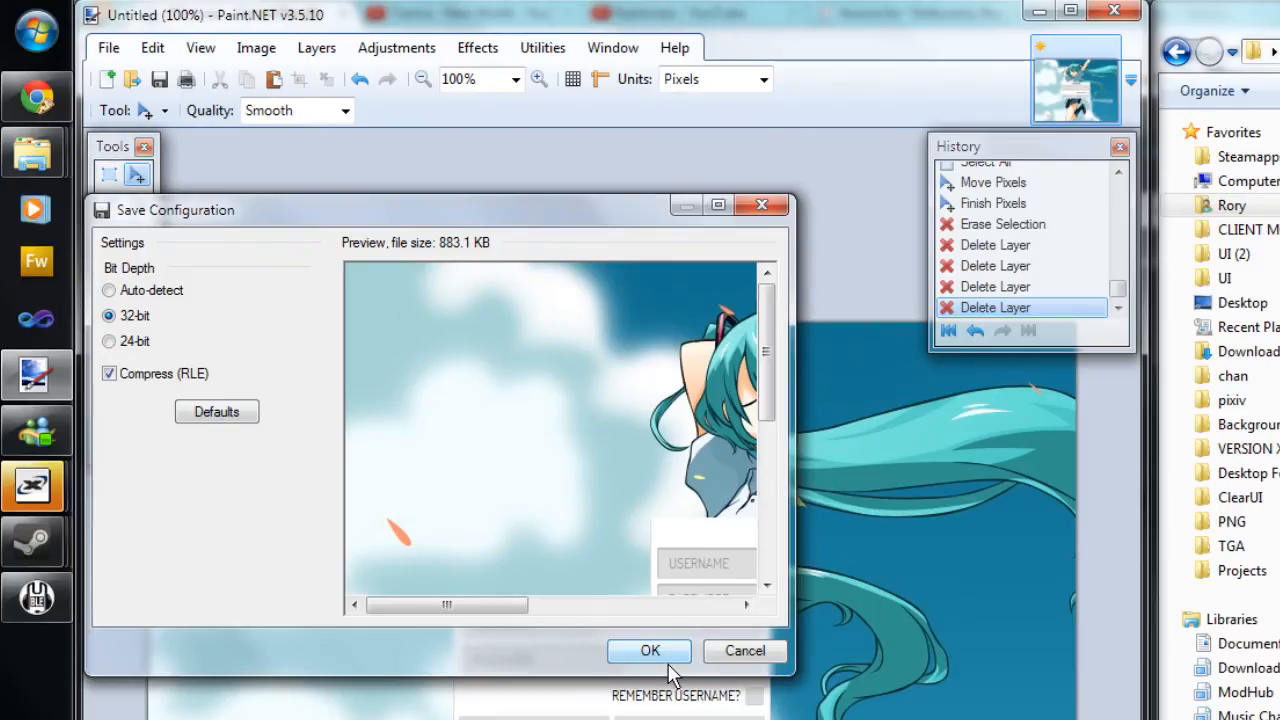
{"action": "left_click", "coordinate": [650, 651]}
{"action": "left_click", "coordinate": [598, 628]}
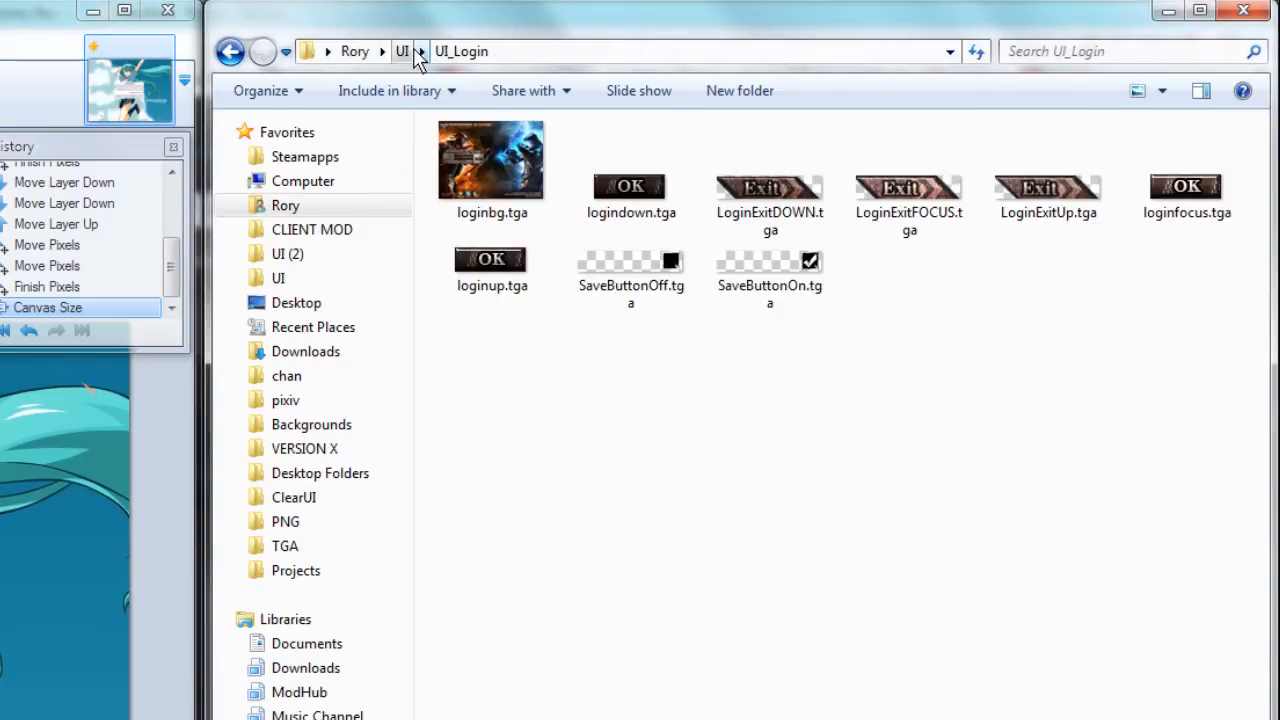
Switch to the UI folder in Windows Explorer, open LogIn.txt from Scripts in Notepad and bring its window into view.
{"action": "left_click", "coordinate": [414, 52]}
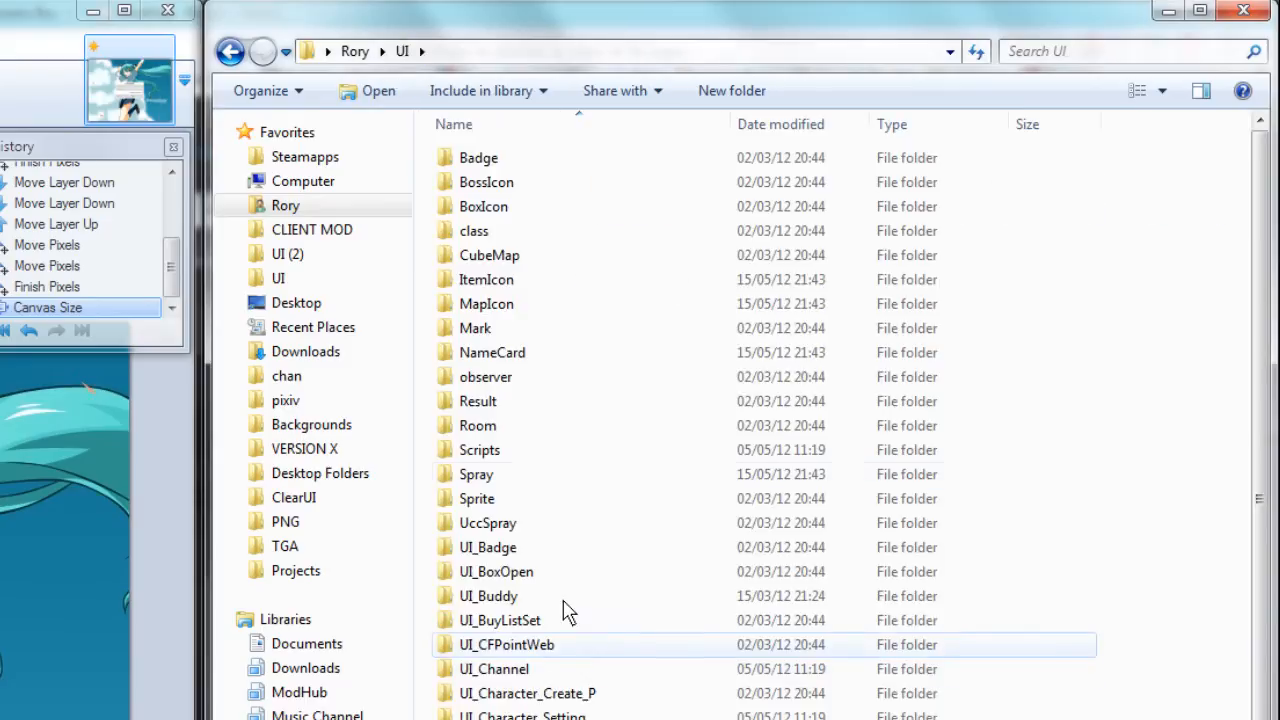
{"action": "double_click", "coordinate": [523, 454]}
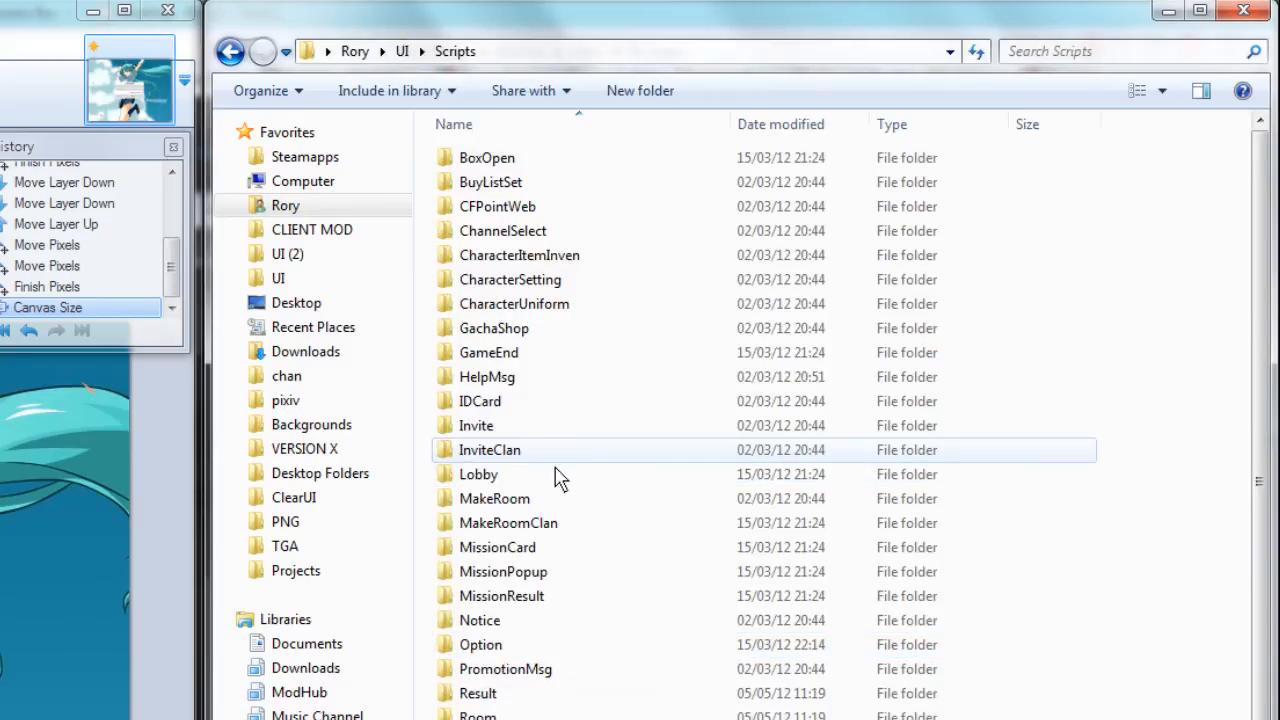
{"action": "scroll", "coordinate": [643, 480], "scroll_direction": "down", "scroll_amount": 7}
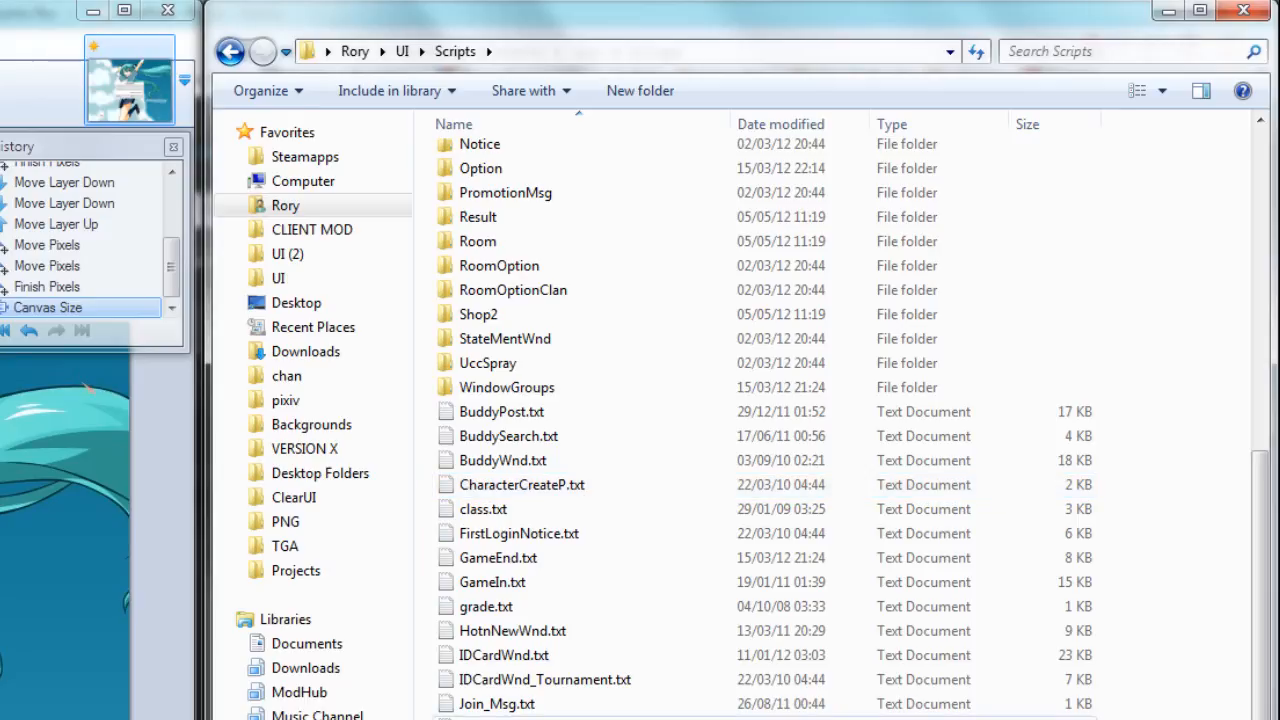
{"action": "double_click", "coordinate": [520, 718]}
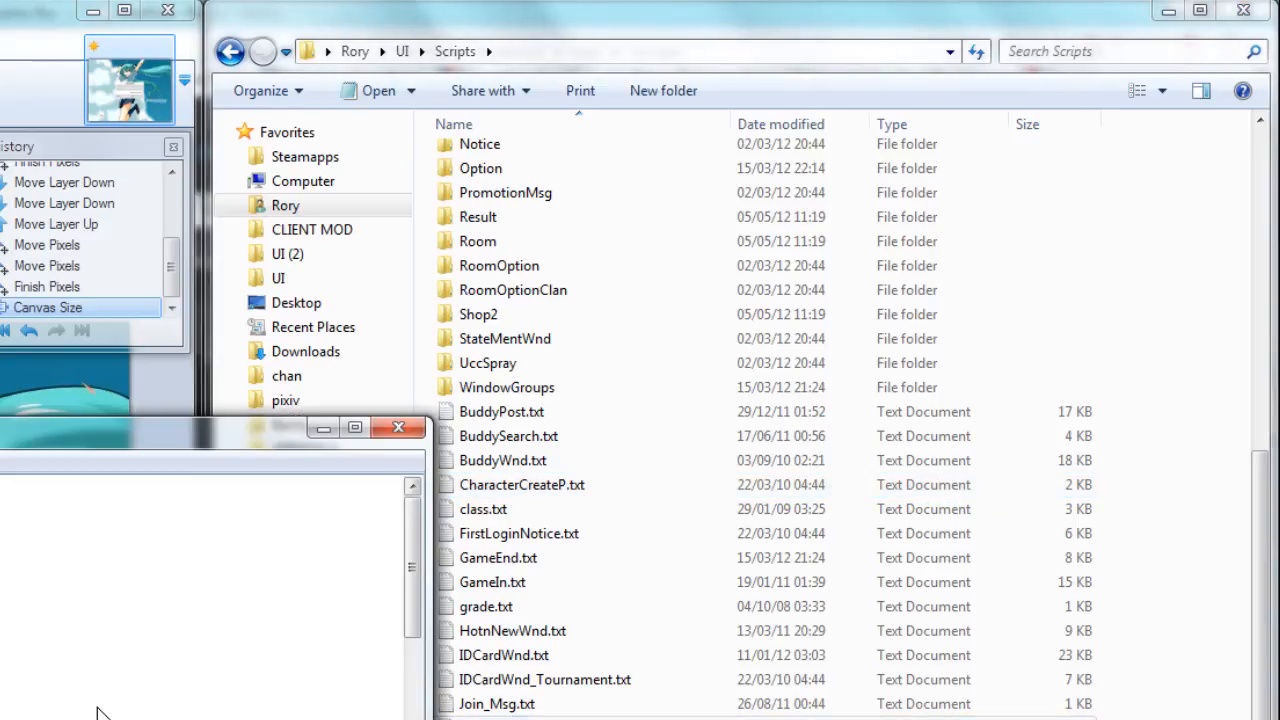
{"action": "left_click_drag", "start_coordinate": [78, 430], "coordinate": [1278, 356]}
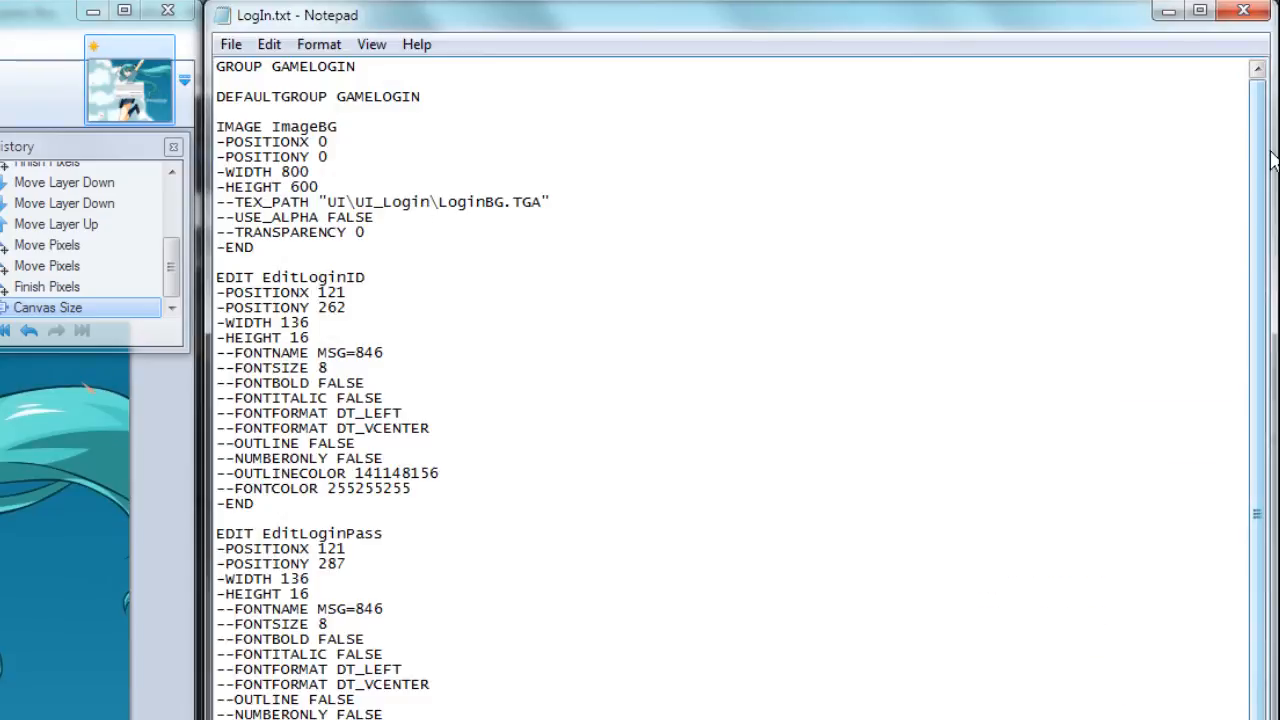
Examine the LogIn.txt sections for the login fields and buttons, and the ImageBG block for the background.
{"action": "left_click_drag", "start_coordinate": [1257, 125], "coordinate": [1257, 349]}
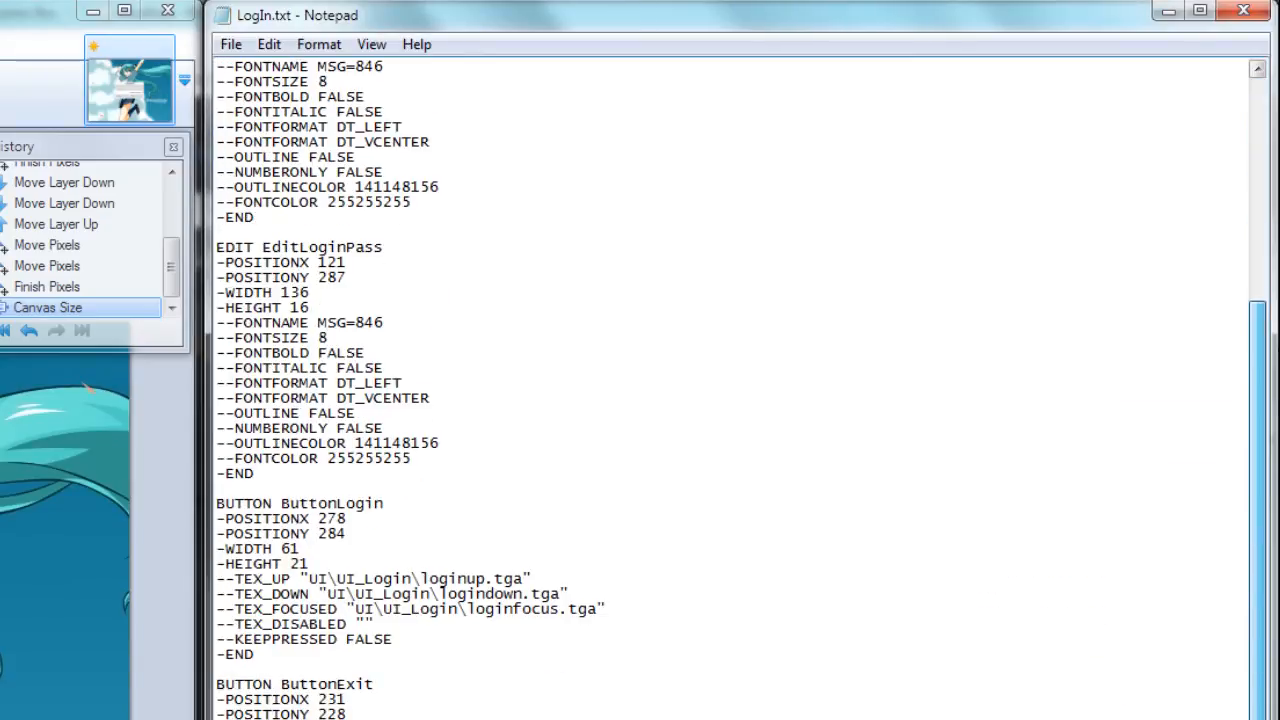
{"action": "left_click_drag", "start_coordinate": [1274, 585], "coordinate": [1268, 60]}
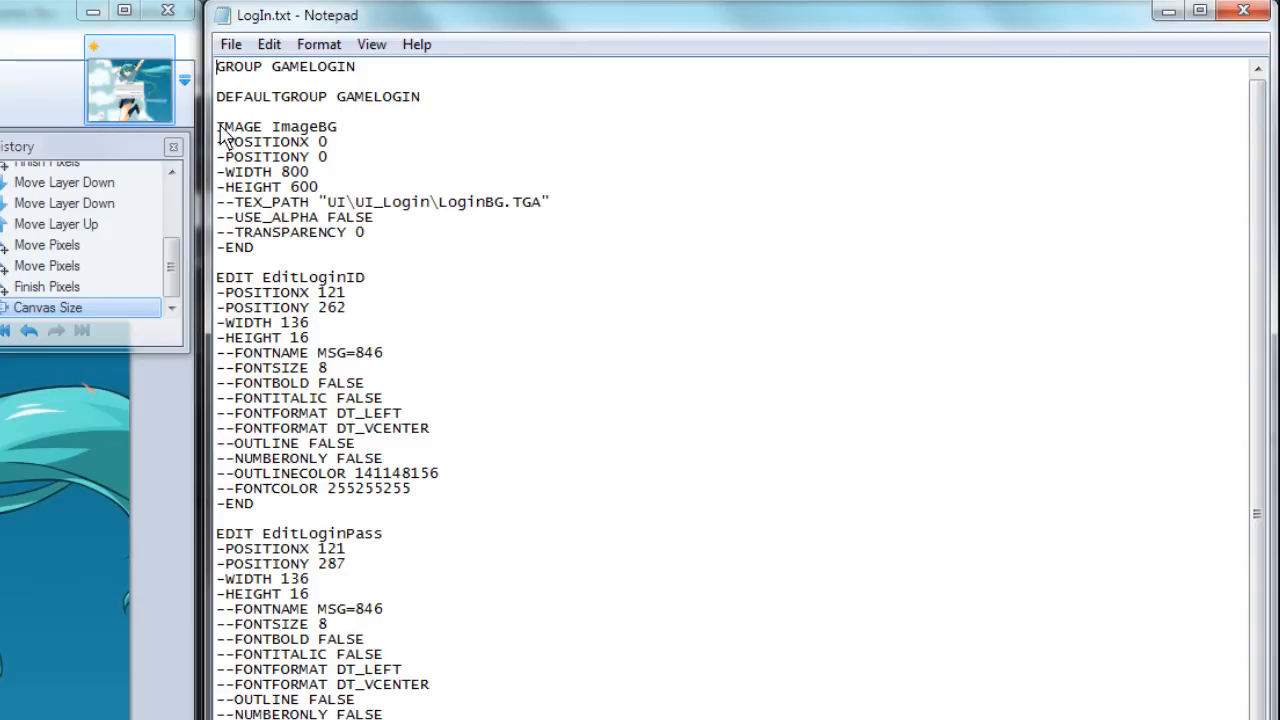
{"action": "left_click_drag", "start_coordinate": [217, 127], "coordinate": [352, 254]}
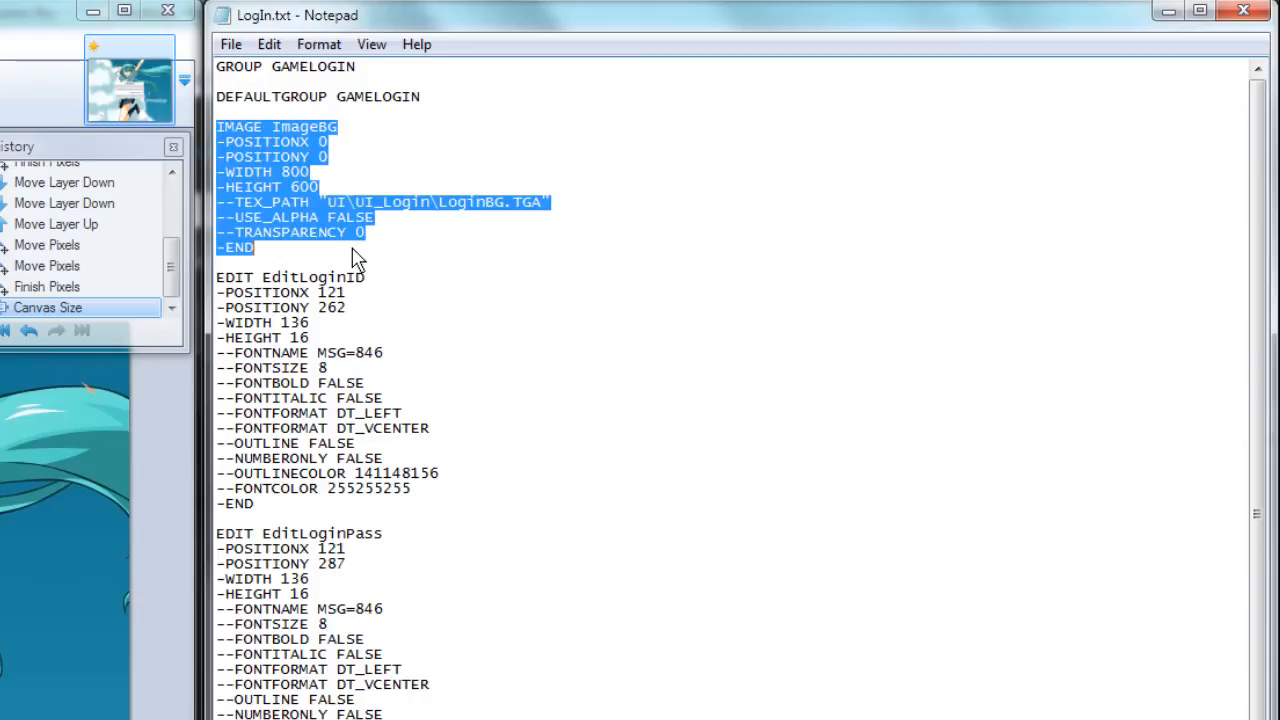
{"action": "left_click", "coordinate": [352, 254]}
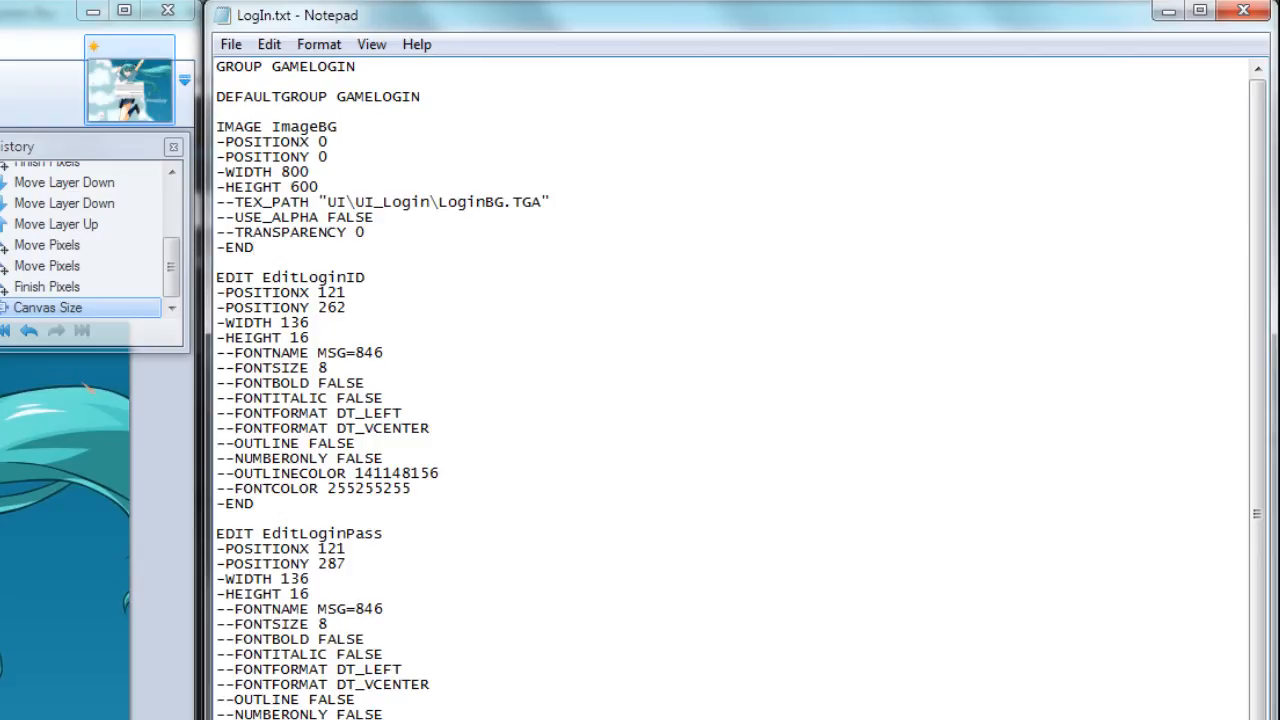
Examine the ImageBG texture path and the settings in the EditLoginID and EditLoginPass sections of LogIn.txt.
{"action": "left_click", "coordinate": [326, 206]}
{"action": "left_click_drag", "start_coordinate": [338, 210], "coordinate": [544, 212]}
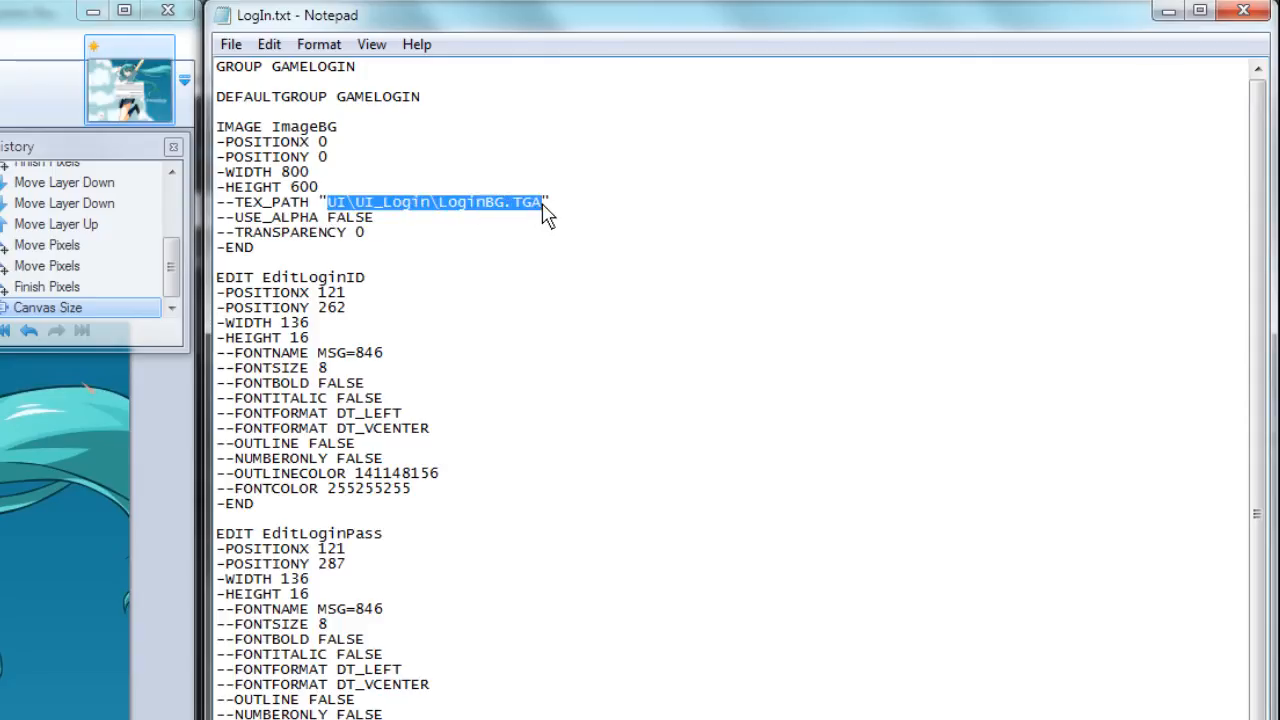
{"action": "left_click", "coordinate": [480, 216]}
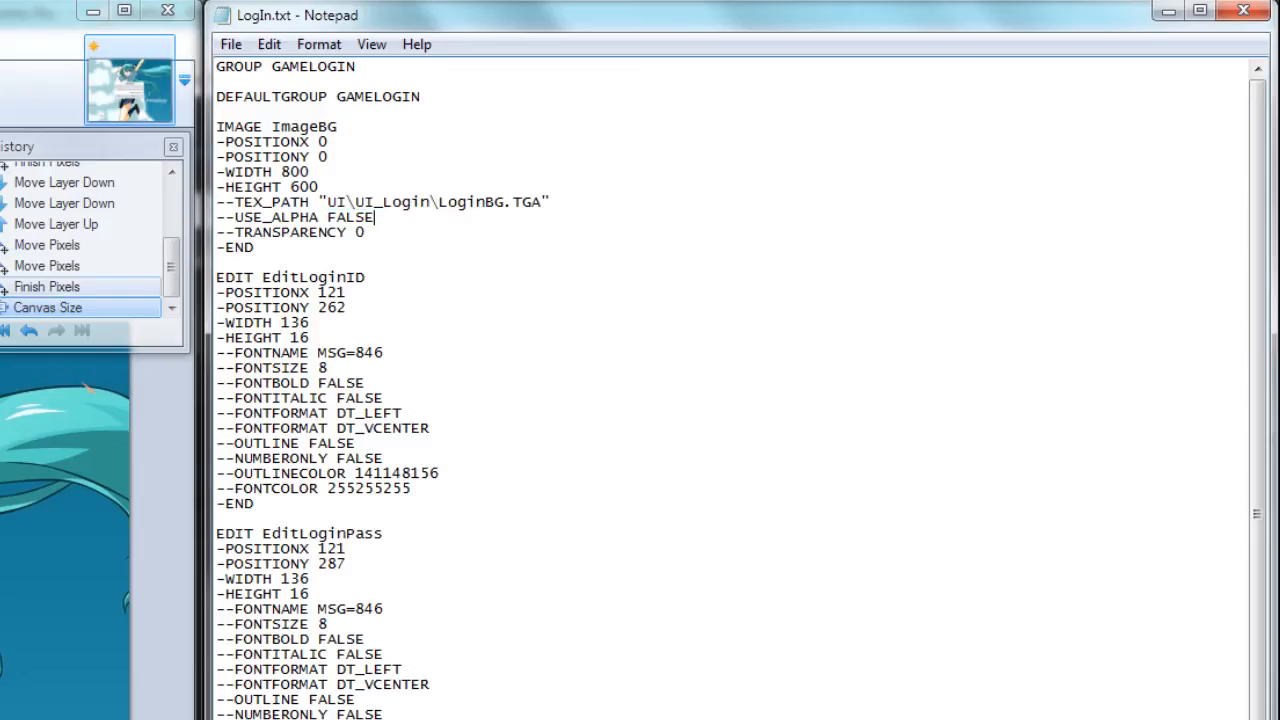
{"action": "left_click", "coordinate": [381, 281]}
{"action": "scroll", "coordinate": [383, 305], "scroll_direction": "down", "scroll_amount": 1}
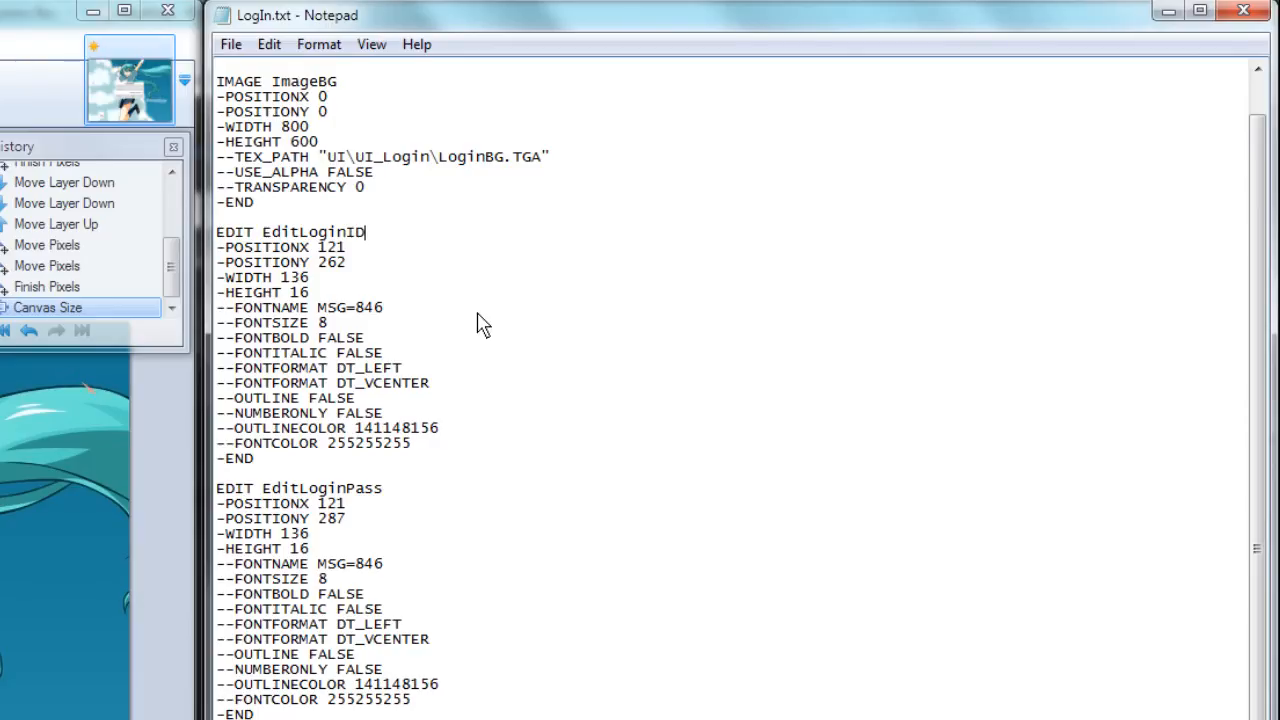
{"action": "scroll", "coordinate": [460, 316], "scroll_direction": "down", "scroll_amount": 1}
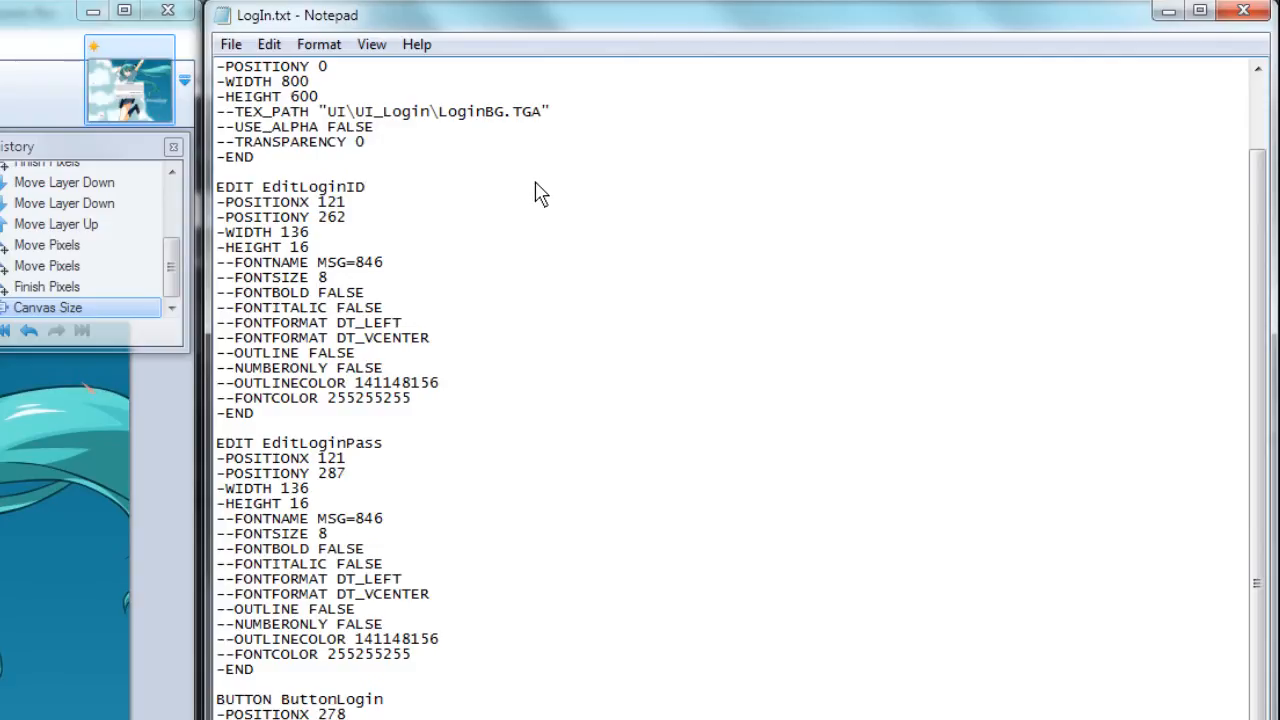
{"action": "scroll", "coordinate": [571, 322], "scroll_direction": "down", "scroll_amount": 1}
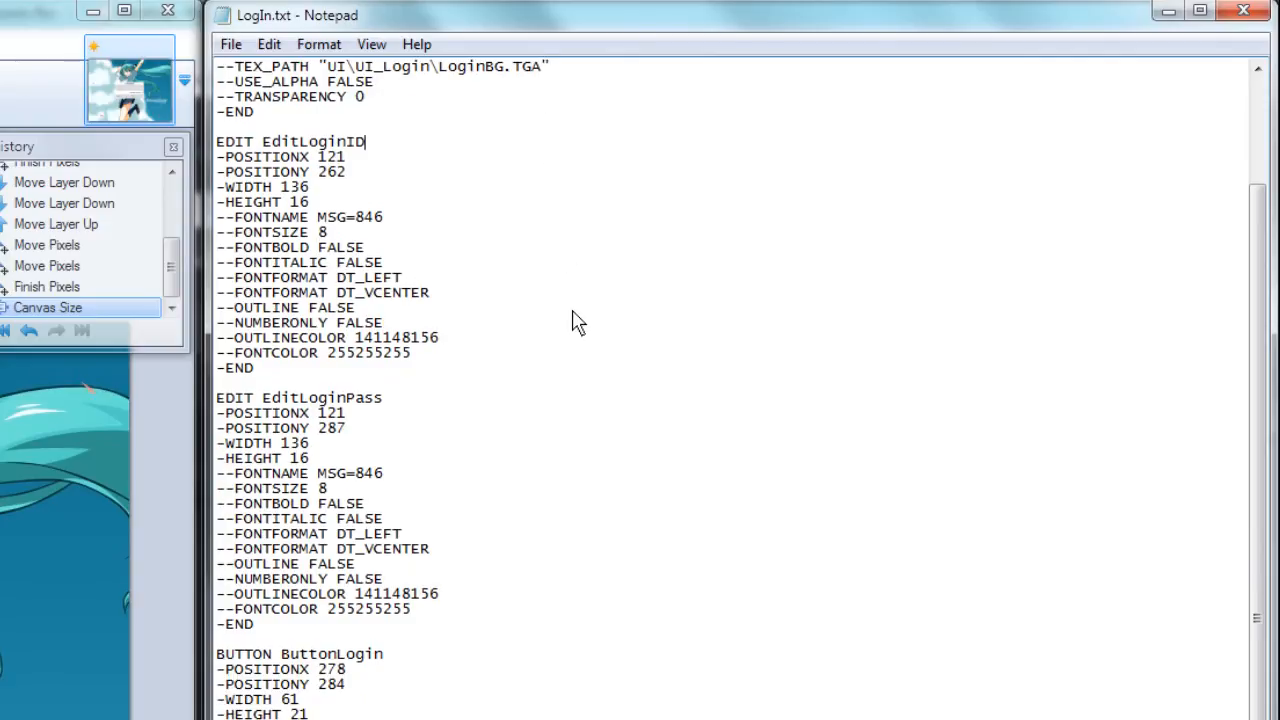
{"action": "left_click", "coordinate": [282, 402]}
{"action": "left_click", "coordinate": [298, 520]}
{"action": "scroll", "coordinate": [478, 603], "scroll_direction": "down", "scroll_amount": 3}
{"action": "scroll", "coordinate": [478, 603], "scroll_direction": "up", "scroll_amount": 2}
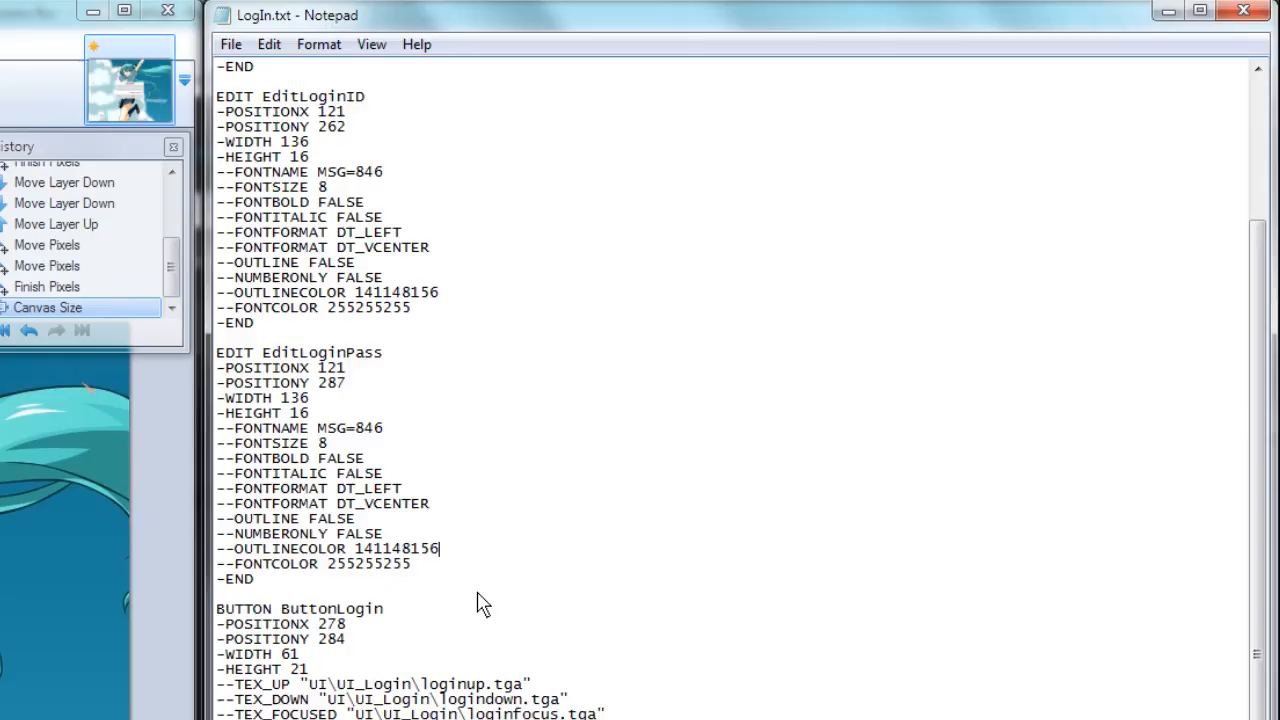
{"action": "scroll", "coordinate": [478, 603], "scroll_direction": "down", "scroll_amount": 2}
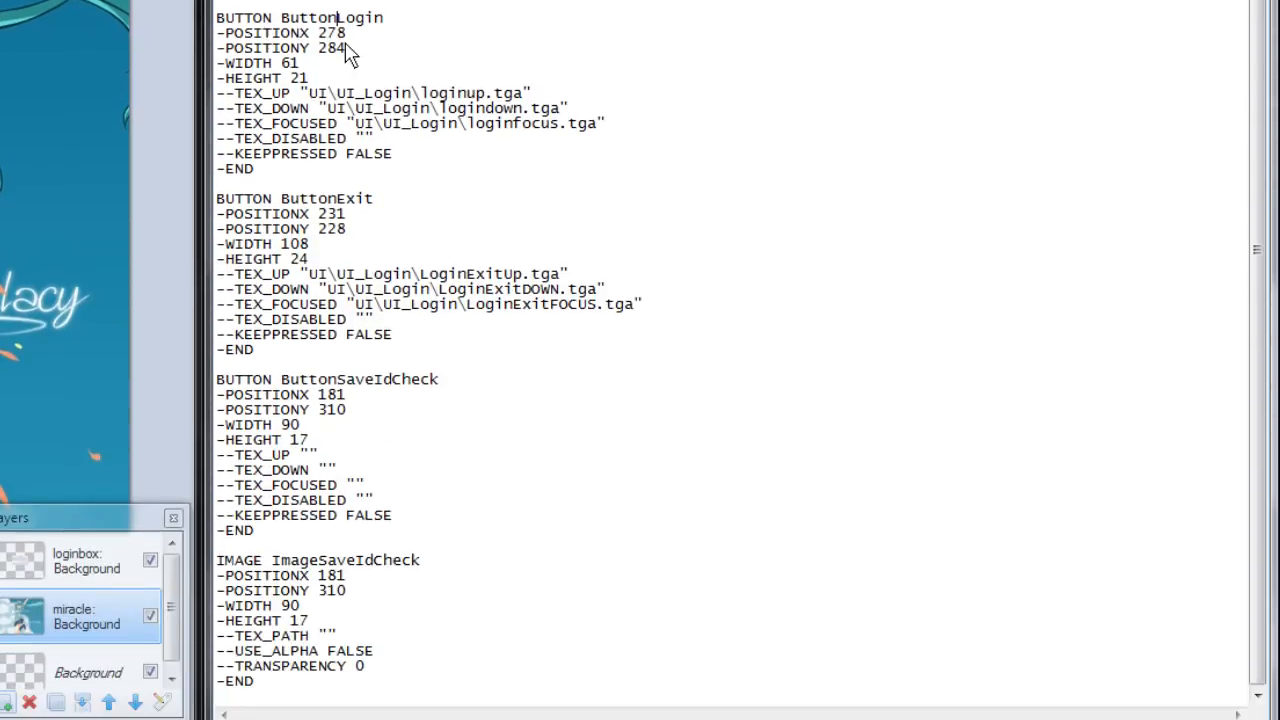
Examine the up, down and focused texture lines in the ButtonLogin section.
{"action": "scroll", "coordinate": [345, 52], "scroll_direction": "up", "scroll_amount": 3}
{"action": "scroll", "coordinate": [345, 52], "scroll_direction": "down", "scroll_amount": 2}
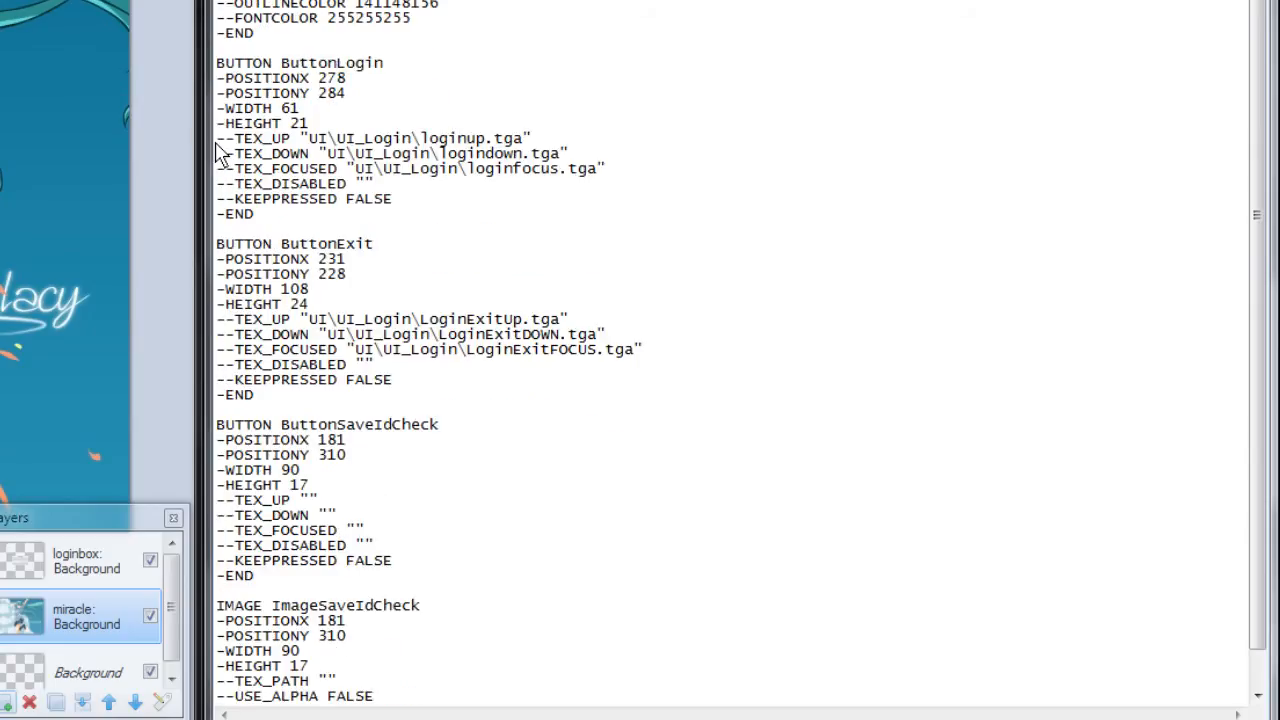
{"action": "left_click_drag", "start_coordinate": [567, 134], "coordinate": [558, 139]}
{"action": "left_click", "coordinate": [558, 139]}
{"action": "left_click_drag", "start_coordinate": [218, 155], "coordinate": [580, 168]}
{"action": "left_click", "coordinate": [580, 168]}
{"action": "left_click_drag", "start_coordinate": [217, 170], "coordinate": [620, 175]}
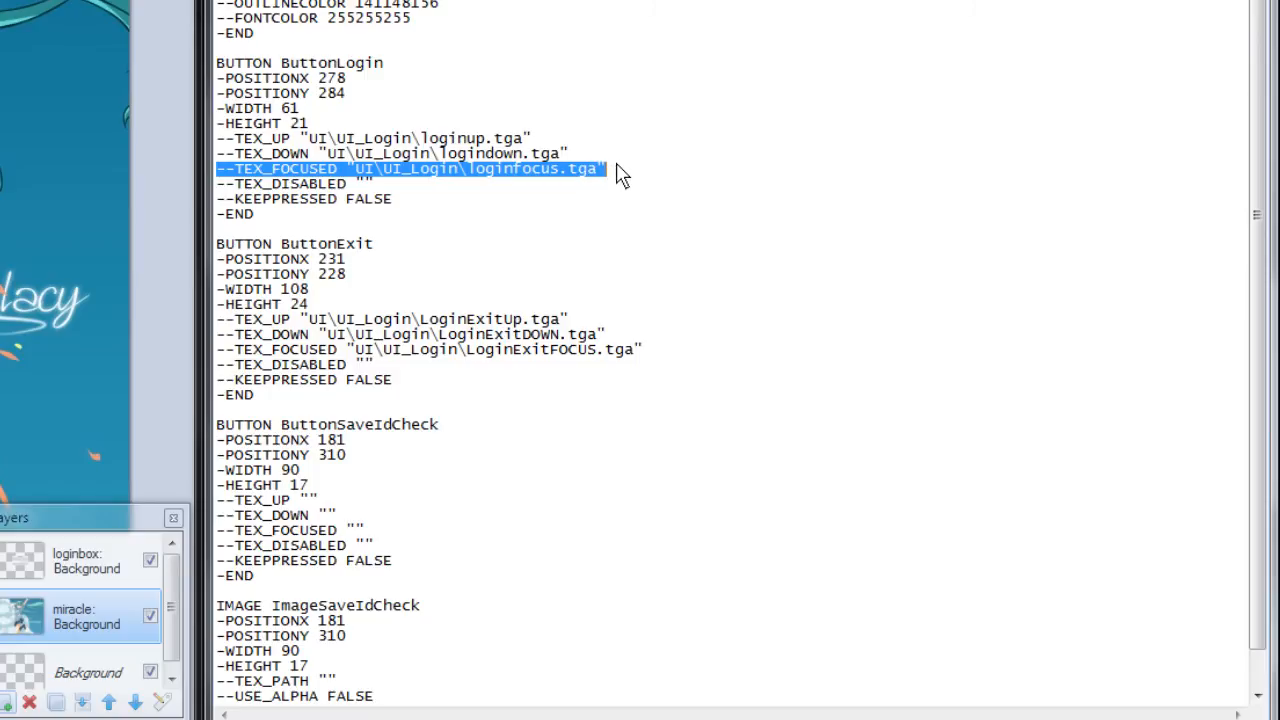
{"action": "left_click", "coordinate": [620, 175]}
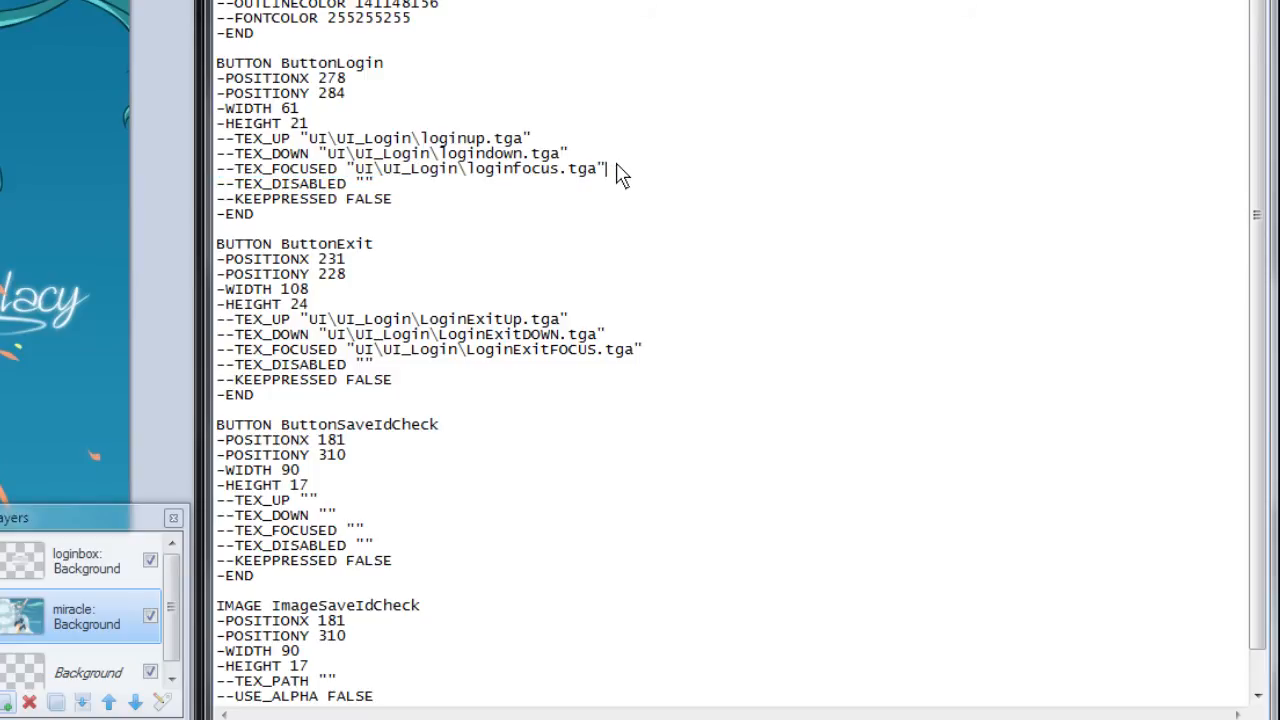
{"action": "left_click_drag", "start_coordinate": [598, 170], "coordinate": [362, 172]}
{"action": "key", "text": "Delete"}
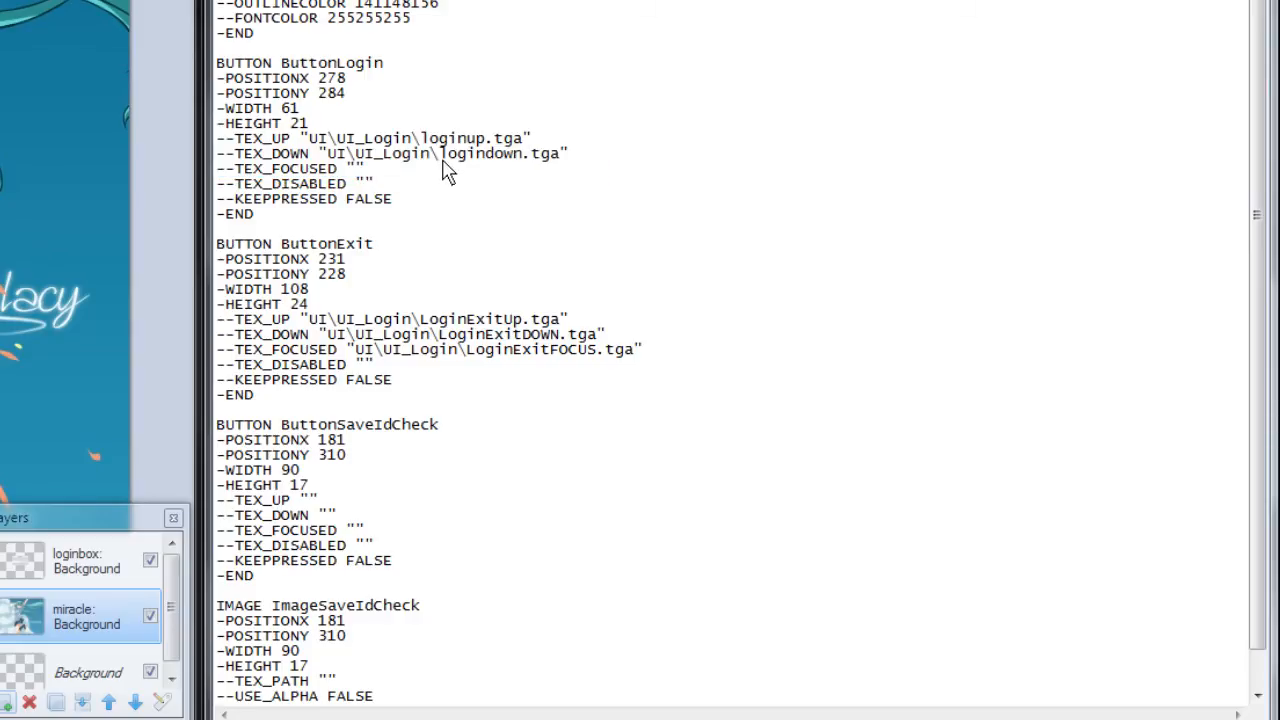
{"action": "key", "text": "ctrl+z"}
{"action": "key", "text": "ctrl+z"}
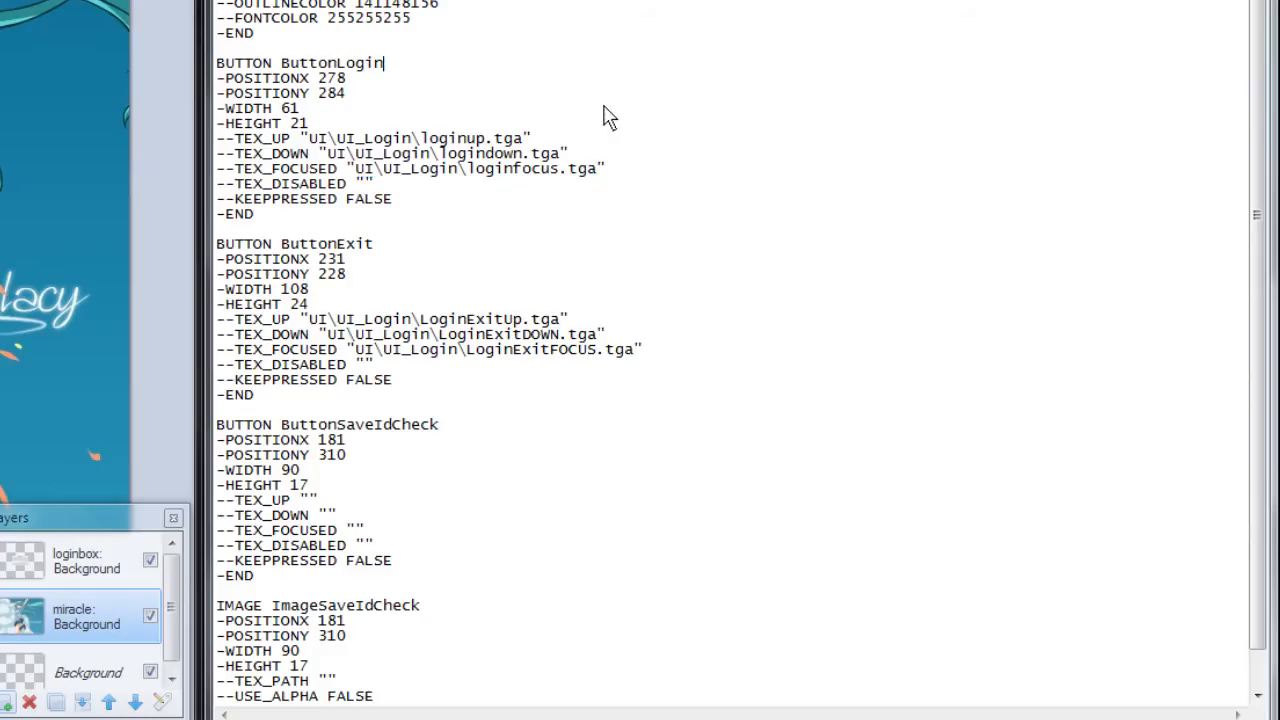
Set both the width and the height of ButtonSaveIdCheck to 16.
{"action": "scroll", "coordinate": [706, 178], "scroll_direction": "down", "scroll_amount": 1}
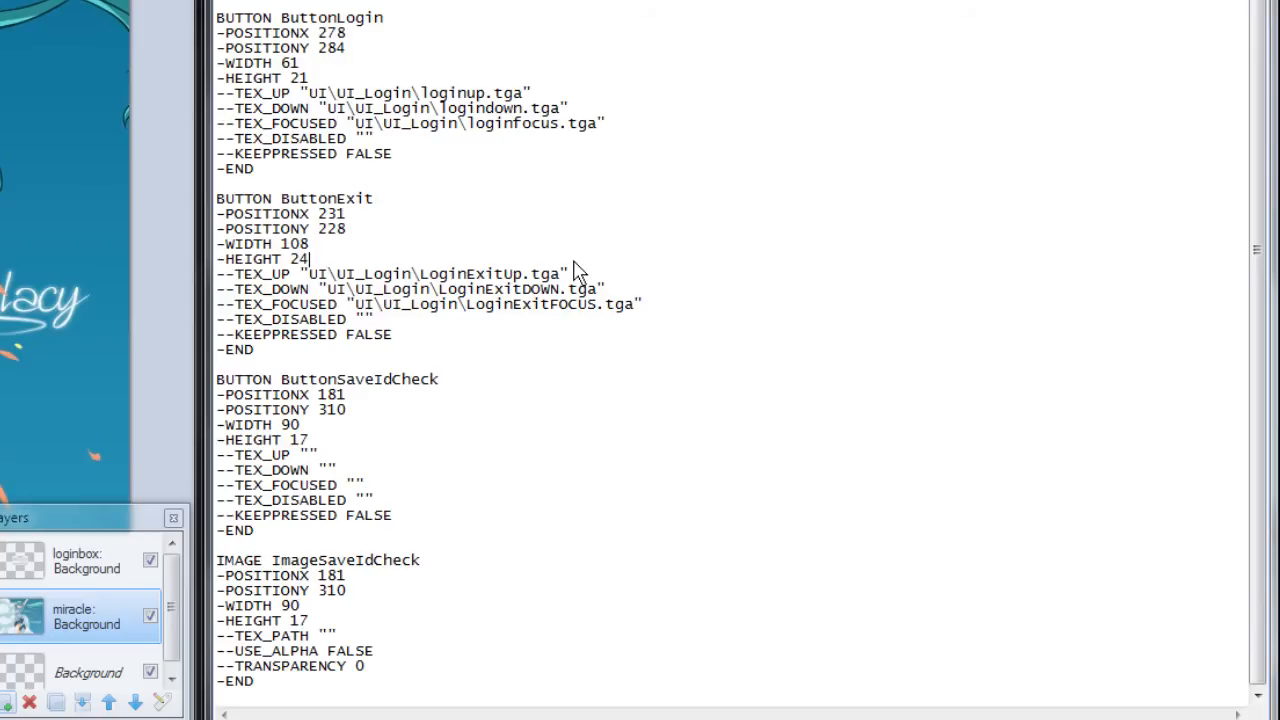
{"action": "key", "text": "Down"}
{"action": "key", "text": "Down"}
{"action": "left_click_drag", "start_coordinate": [320, 460], "coordinate": [385, 479]}
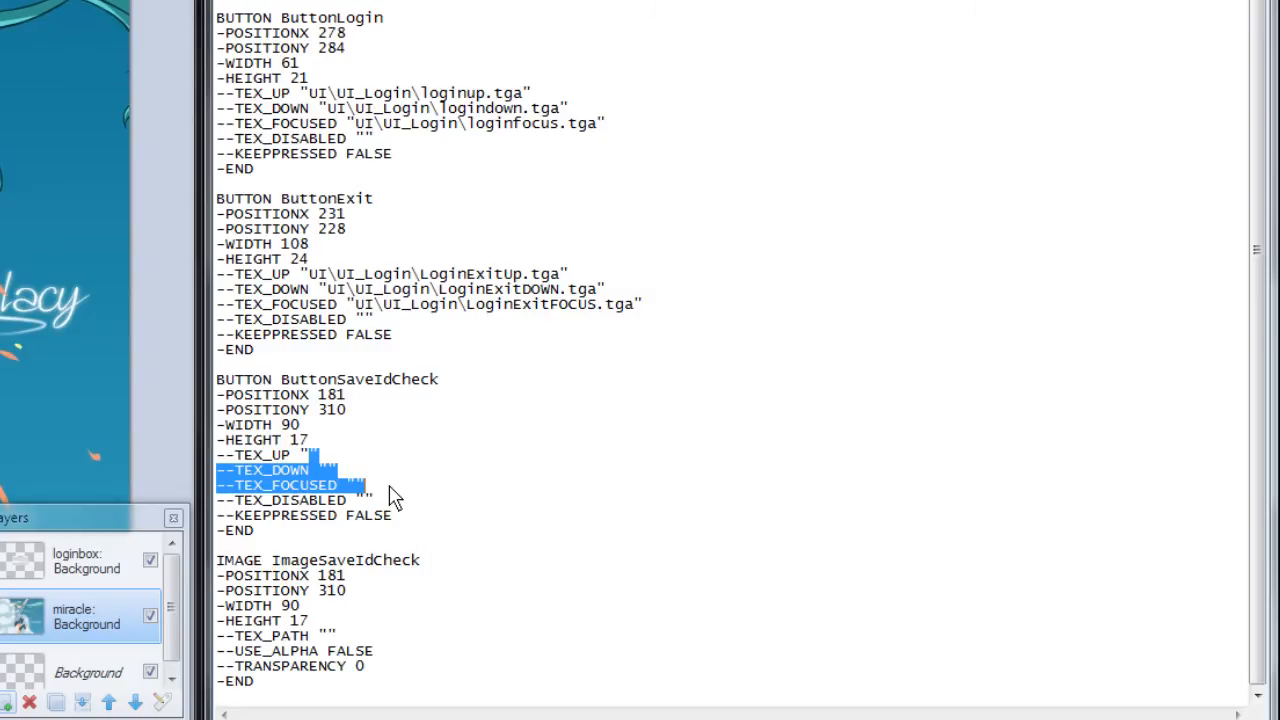
{"action": "left_click", "coordinate": [386, 482]}
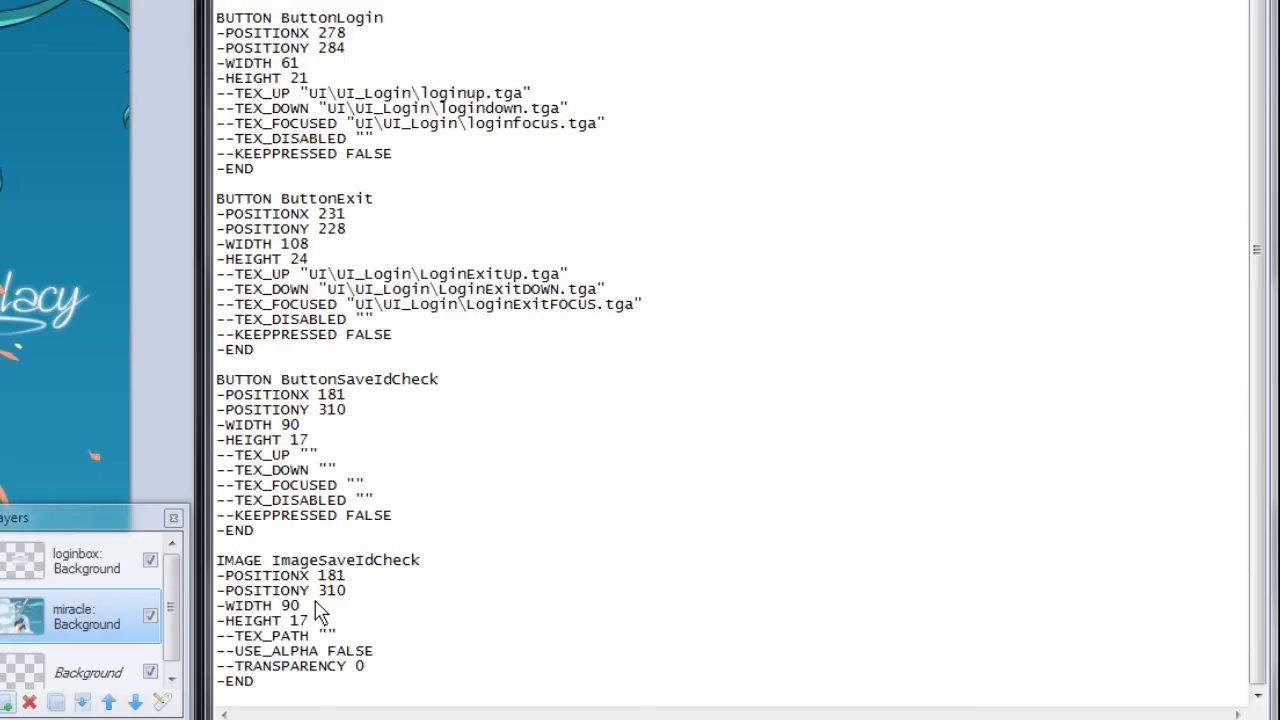
{"action": "double_click", "coordinate": [293, 425]}
{"action": "type", "text": "16"}
{"action": "double_click", "coordinate": [296, 441]}
{"action": "type", "text": "12"}
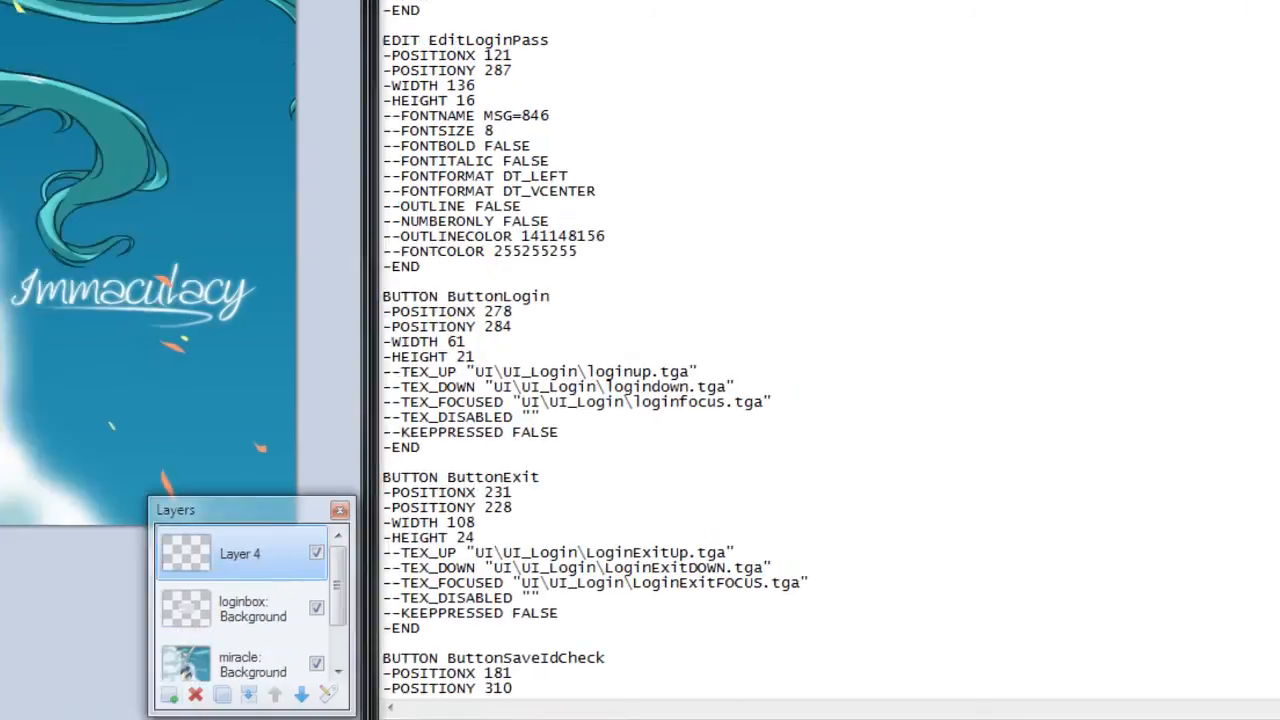
On Layer 4 in Paint.NET, draw a 136 x 16 pixel rectangle over the username field and nudge it 4 pixels down and 3 right.
{"action": "mouse_move", "coordinate": [463, 82]}
{"action": "left_mouse_down"}
{"action": "mouse_move", "coordinate": [562, 110]}
{"action": "mouse_move", "coordinate": [622, 108]}
{"action": "left_mouse_up"}
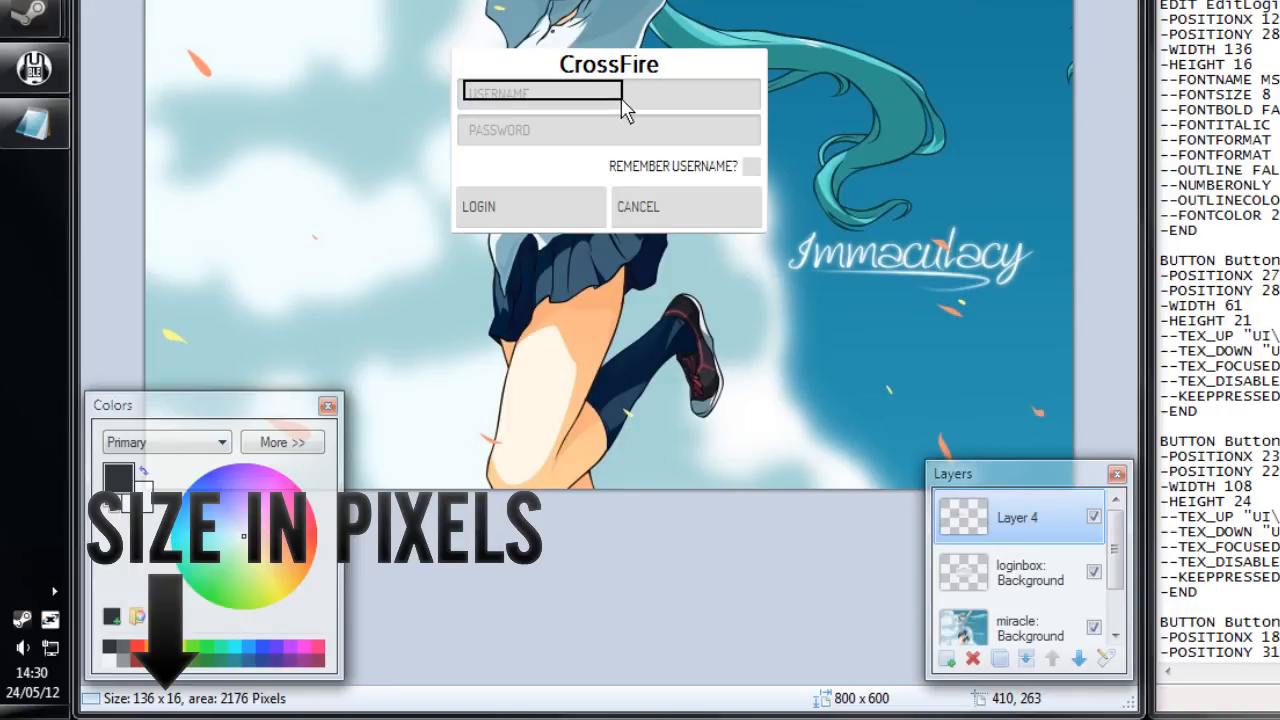
{"action": "key", "text": "m"}
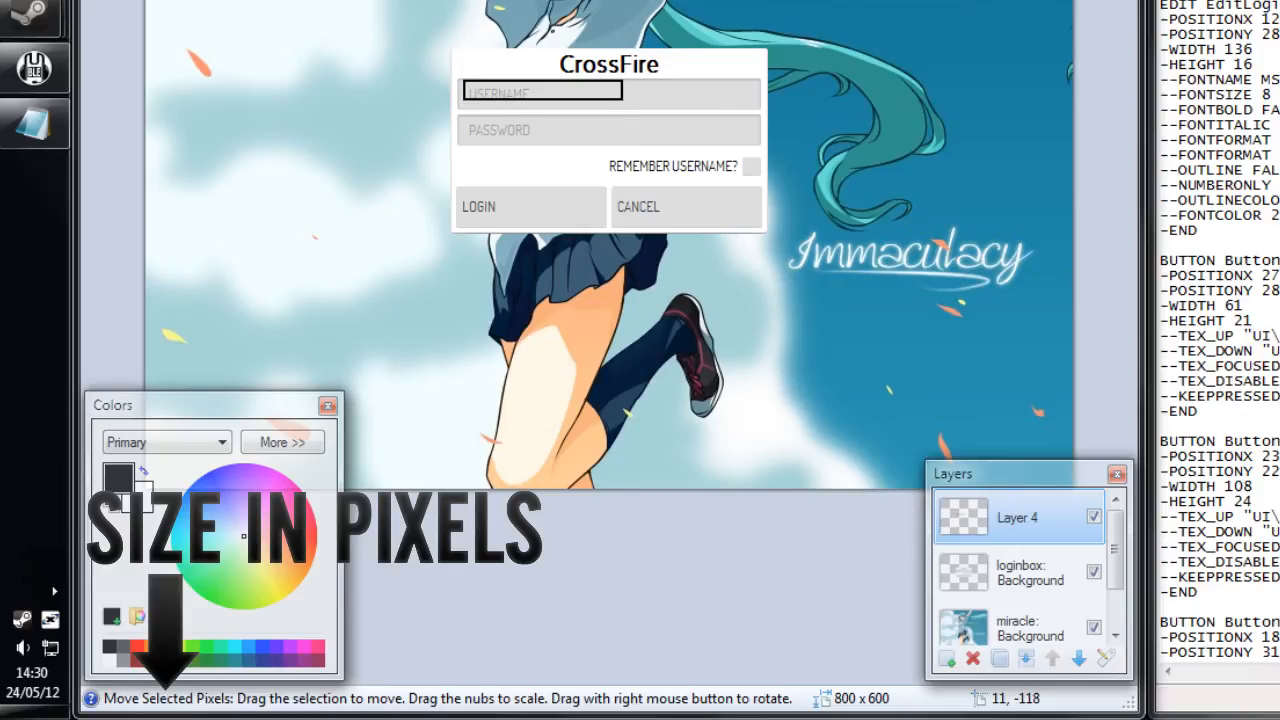
{"action": "key", "text": "Down"}
{"action": "key", "text": "Down"}
{"action": "key", "text": "Down"}
{"action": "key", "text": "Down"}
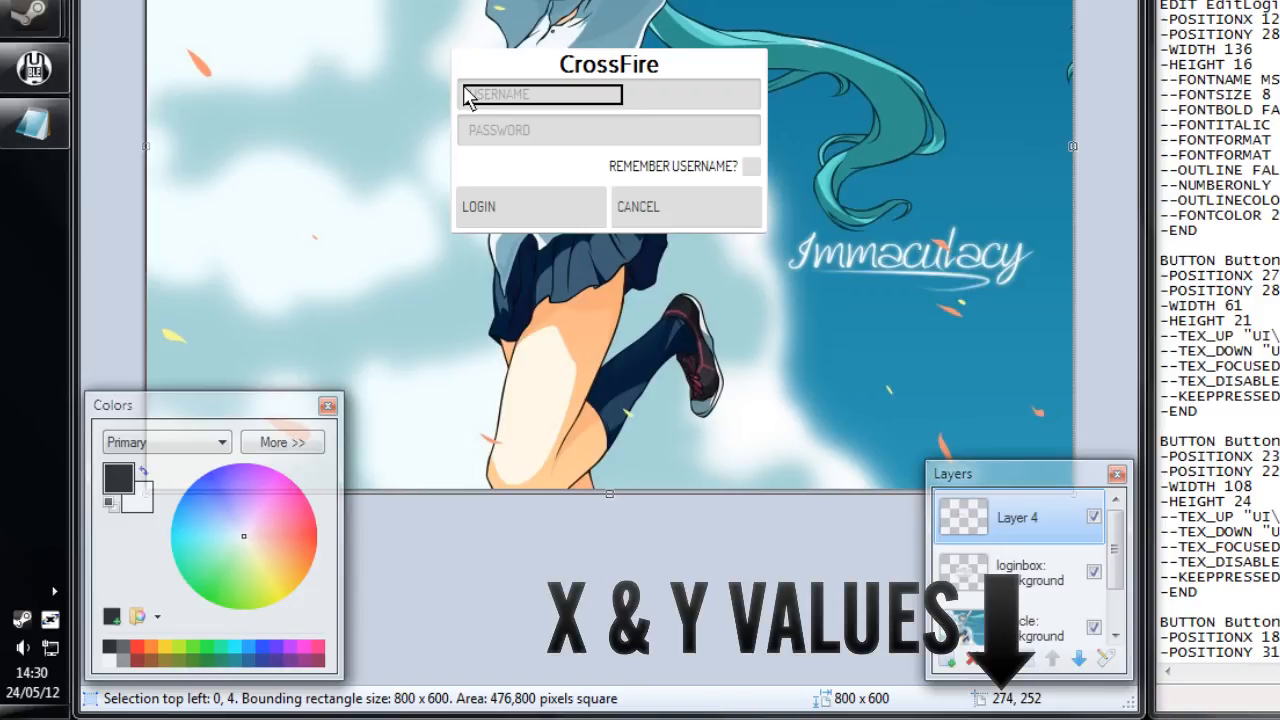
{"action": "key", "text": "Right"}
{"action": "key", "text": "Right"}
{"action": "key", "text": "Right"}
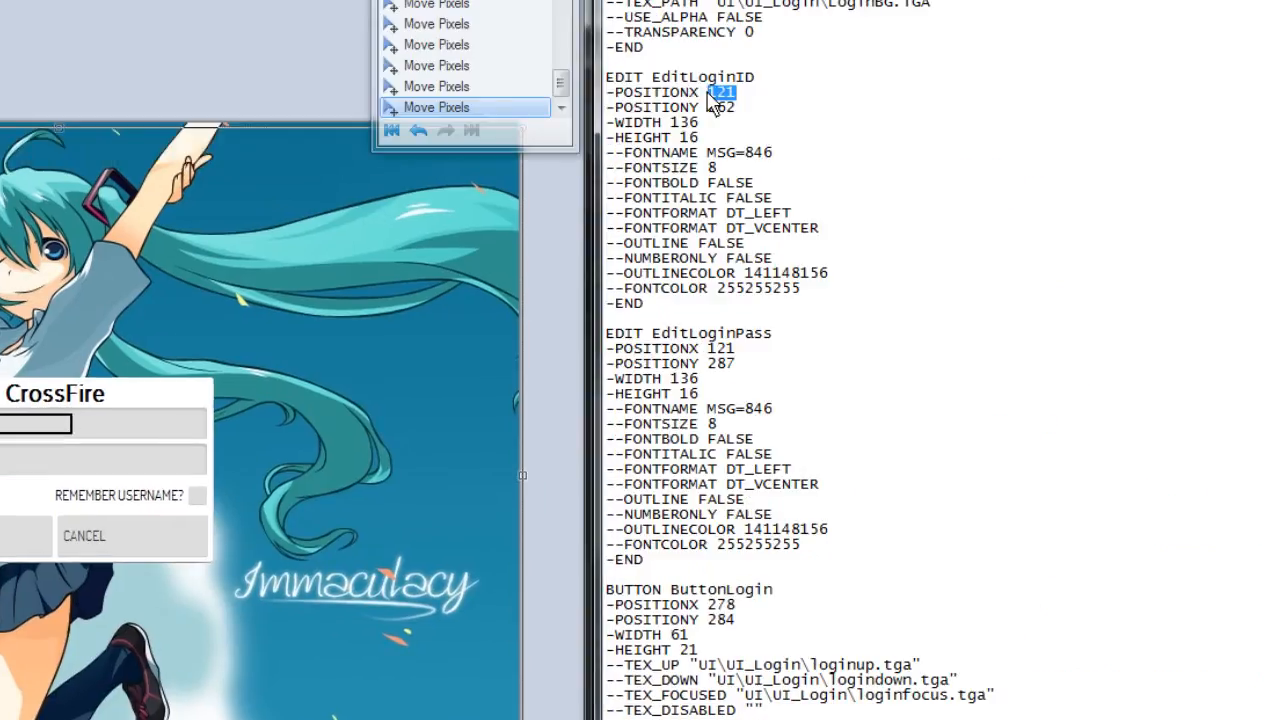
In LogIn.txt, set the EditLoginID POSITIONX to 277 and POSITIONY to 252, and review its font settings.
{"action": "type", "text": "277"}
{"action": "double_click", "coordinate": [722, 107]}
{"action": "type", "text": "252"}
{"action": "left_click_drag", "start_coordinate": [607, 152], "coordinate": [849, 297]}
{"action": "left_click", "coordinate": [849, 297]}
{"action": "left_click_drag", "start_coordinate": [746, 243], "coordinate": [708, 243]}
{"action": "left_click", "coordinate": [792, 213]}
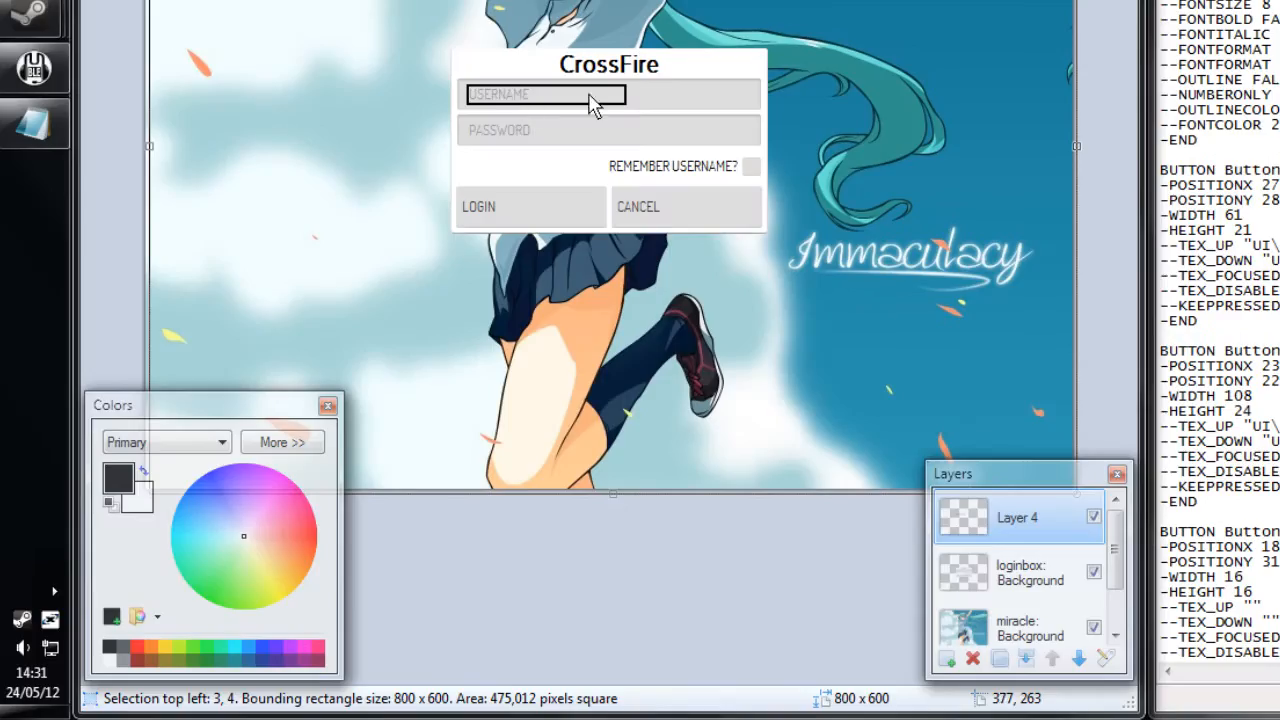
In Paint.NET, move the 136 x 16 rectangle straight down from the username field onto the password field.
{"action": "left_click_drag", "start_coordinate": [591, 100], "coordinate": [598, 100]}
{"action": "key", "text": "Down"}
{"action": "key", "text": "Down"}
{"action": "key", "text": "Down"}
{"action": "key", "text": "Down"}
{"action": "key", "text": "Down"}
{"action": "key", "text": "Down"}
{"action": "key", "text": "Down"}
{"action": "key", "text": "Down"}
{"action": "key", "text": "Down"}
{"action": "key", "text": "Down"}
{"action": "key", "text": "Down"}
{"action": "key", "text": "Down"}
{"action": "key", "text": "Down"}
{"action": "key", "text": "Down"}
{"action": "key", "text": "Down"}
{"action": "key", "text": "Down"}
{"action": "key", "text": "Down"}
{"action": "key", "text": "Down"}
{"action": "key", "text": "Down"}
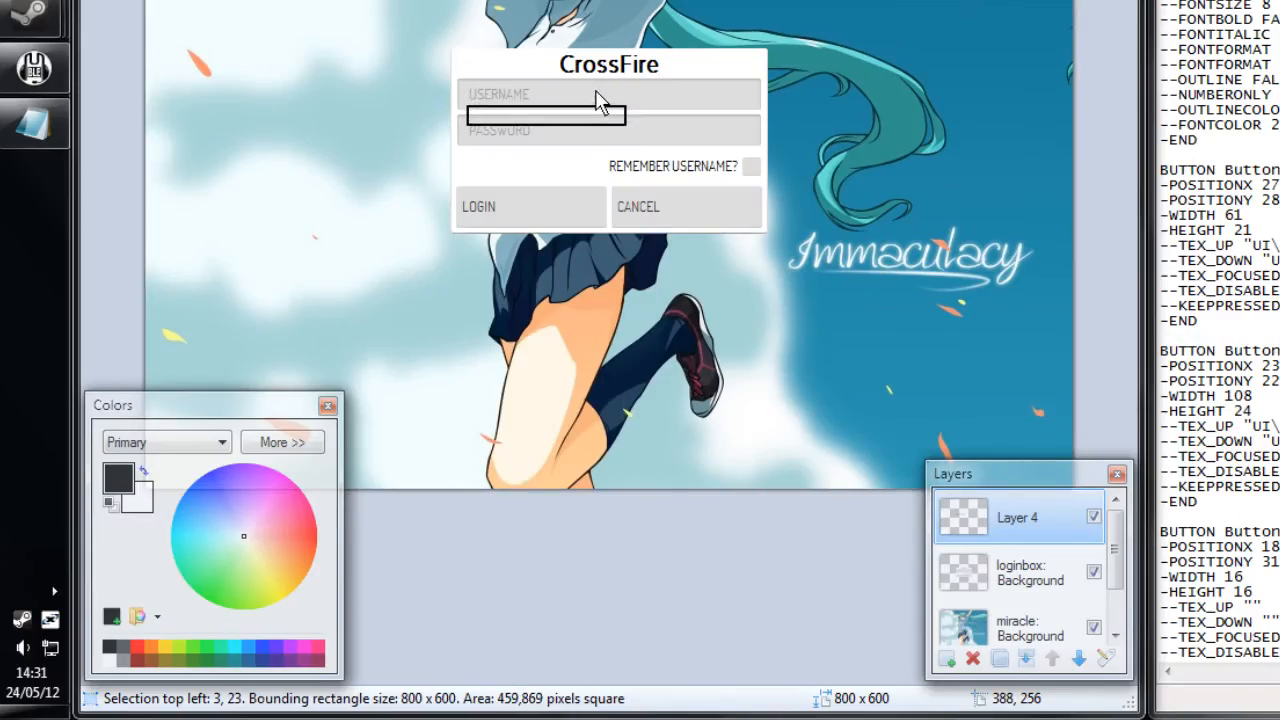
{"action": "key", "text": "Down"}
{"action": "key", "text": "Down"}
{"action": "key", "text": "Down"}
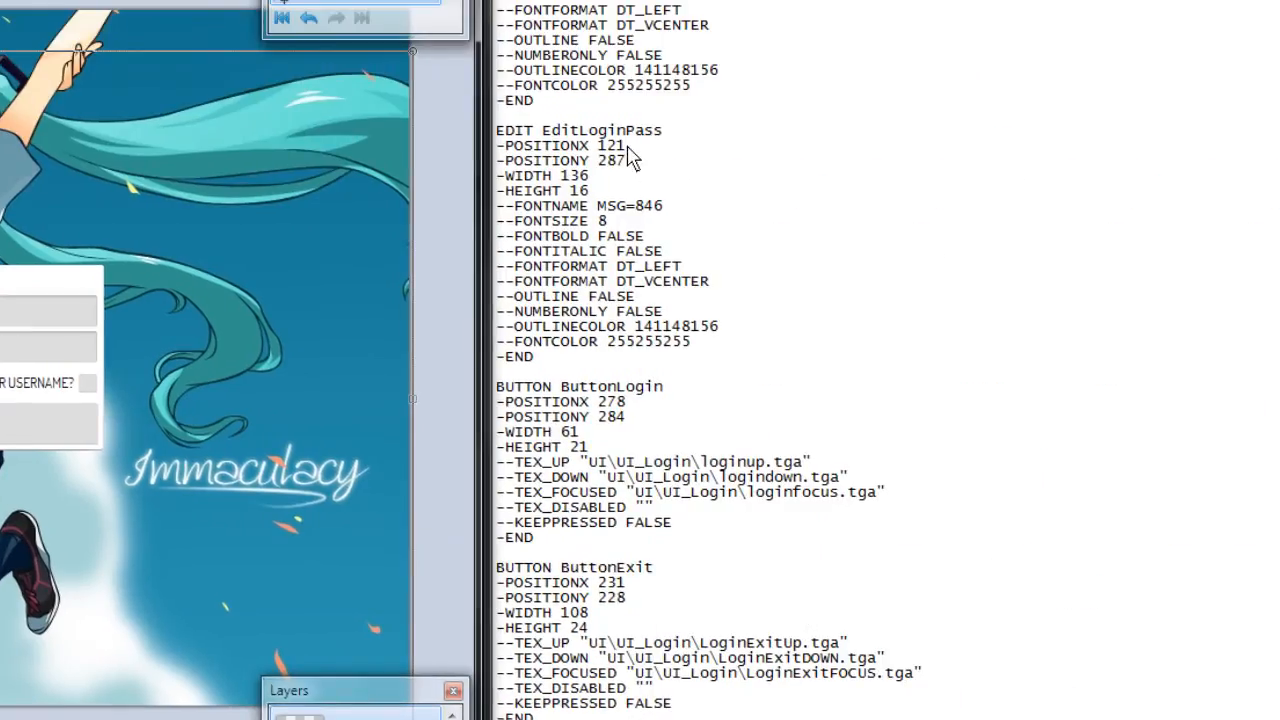
In LogIn.txt, set the EditLoginPass POSITIONX and POSITIONY to the rectangle's coordinates on the password field.
{"action": "double_click", "coordinate": [608, 146]}
{"action": "key", "text": "BackSpace"}
{"action": "type", "text": "2"}
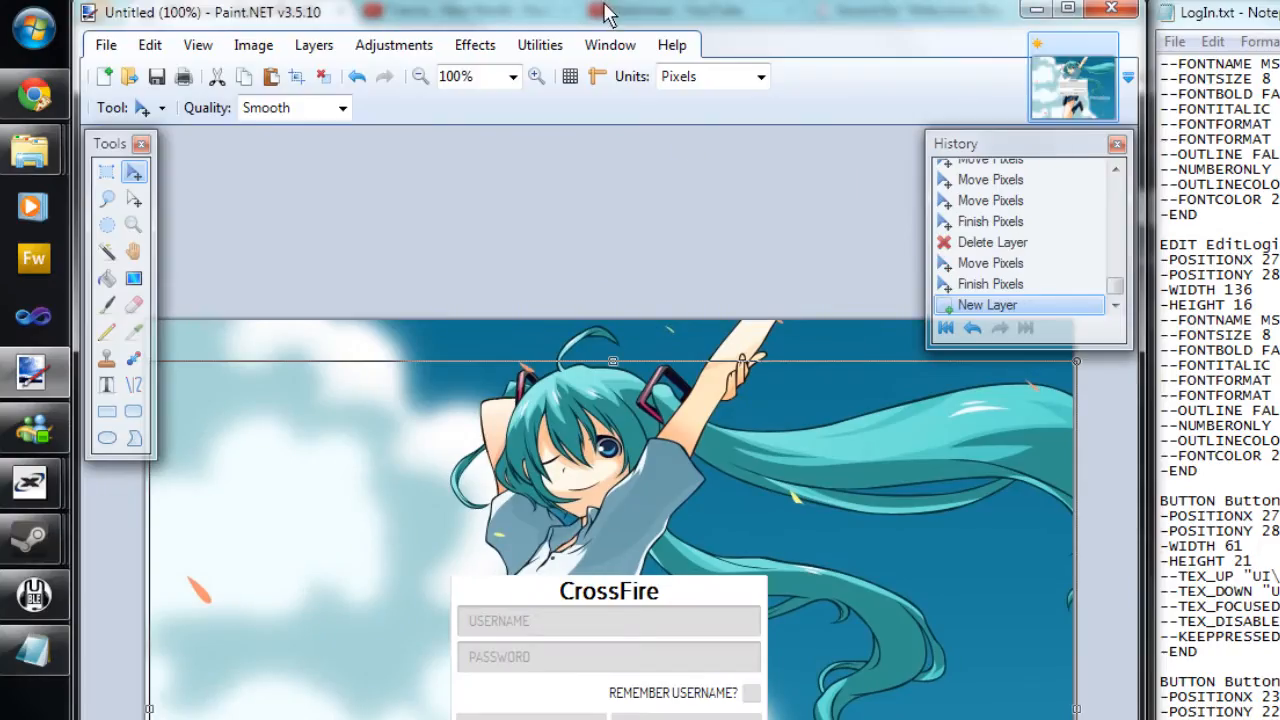
In Paint.NET, import LoginUp.tga from the tutorials\login\UI_Login folder as a layer and place it over the LOGIN box at 268, 339.
{"action": "left_click", "coordinate": [253, 45]}
{"action": "mouse_move", "coordinate": [318, 46]}
{"action": "left_click", "coordinate": [337, 178]}
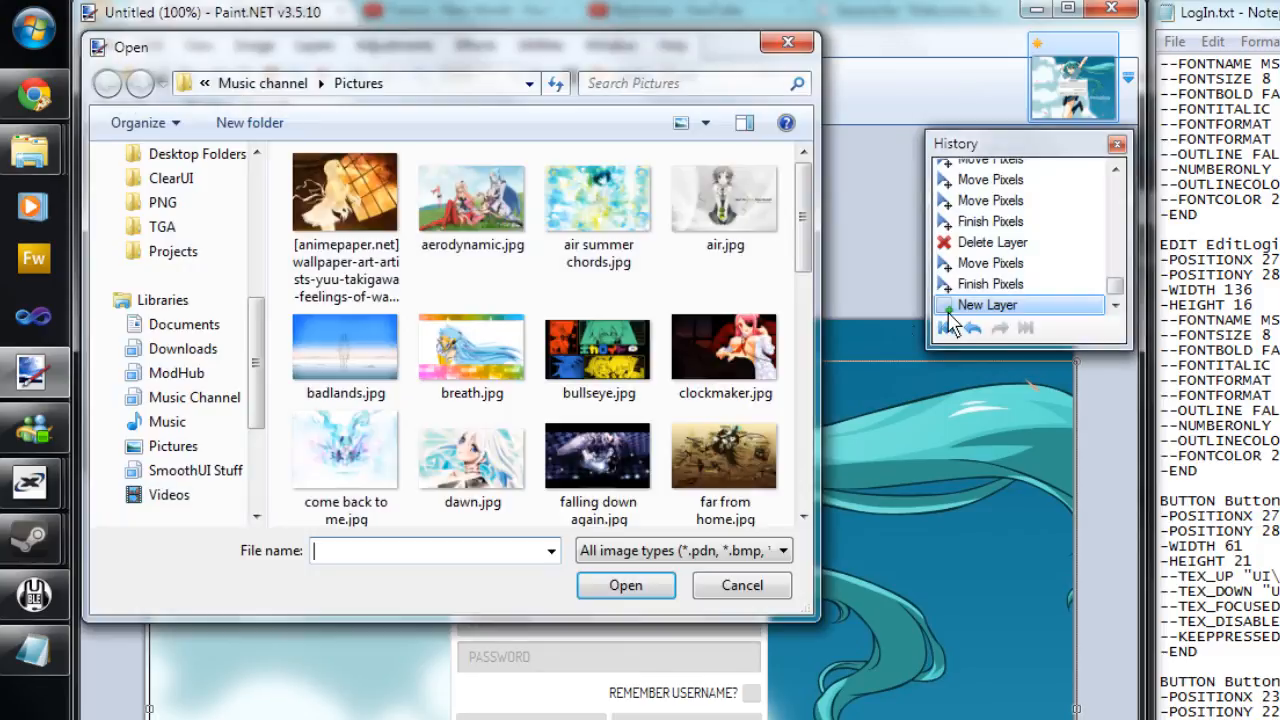
{"action": "left_click_drag", "start_coordinate": [256, 318], "coordinate": [256, 356]}
{"action": "left_click", "coordinate": [200, 346]}
{"action": "scroll", "coordinate": [366, 374], "scroll_direction": "down", "scroll_amount": 8}
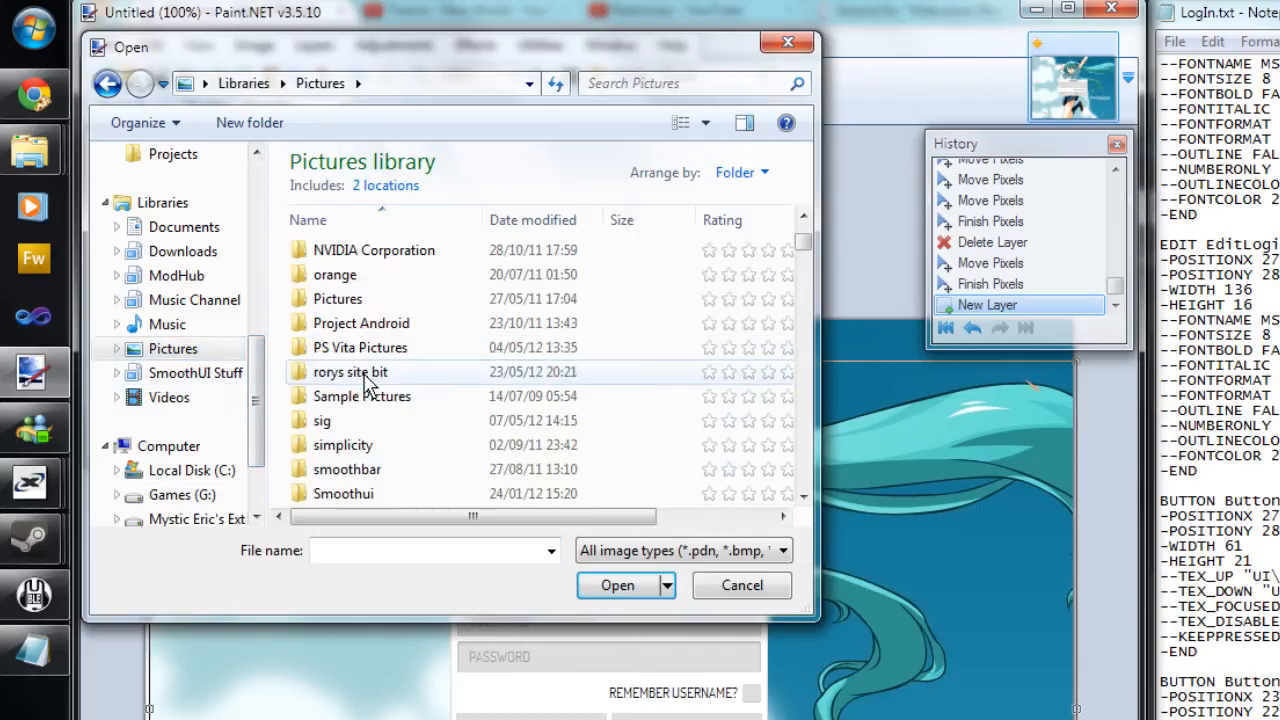
{"action": "scroll", "coordinate": [366, 385], "scroll_direction": "up", "scroll_amount": 1}
{"action": "double_click", "coordinate": [366, 414]}
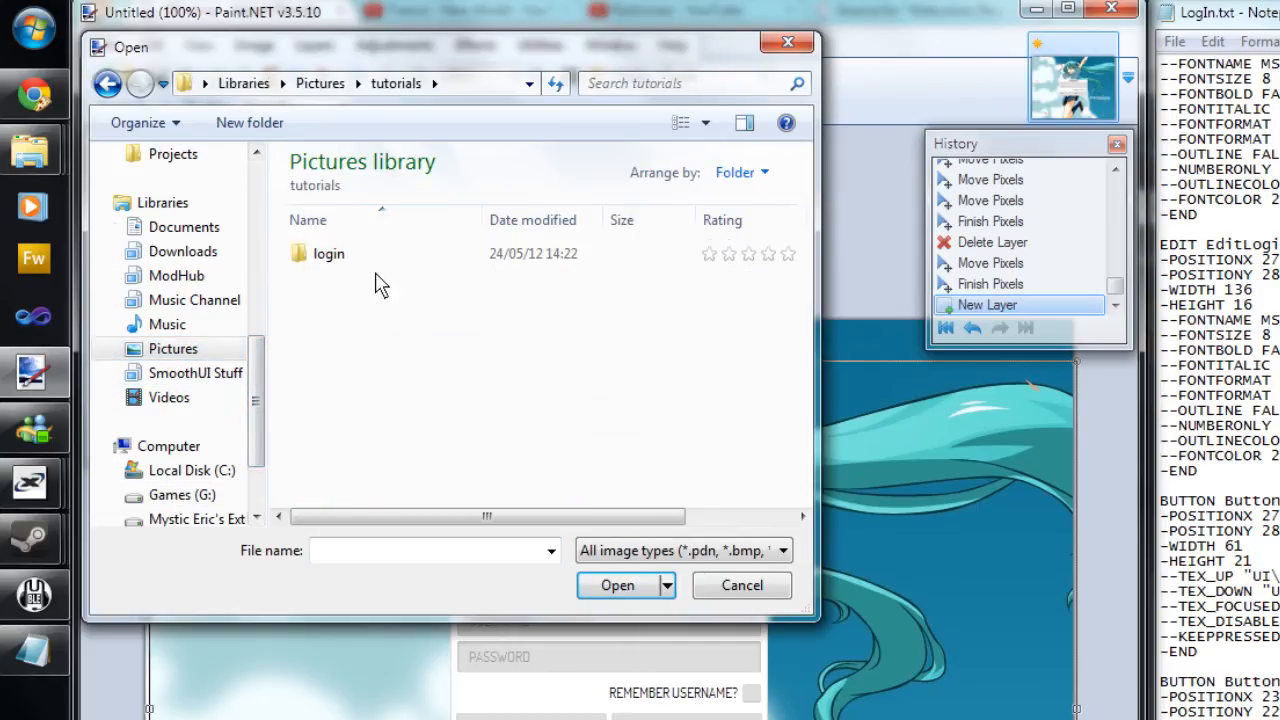
{"action": "double_click", "coordinate": [378, 264]}
{"action": "double_click", "coordinate": [378, 277]}
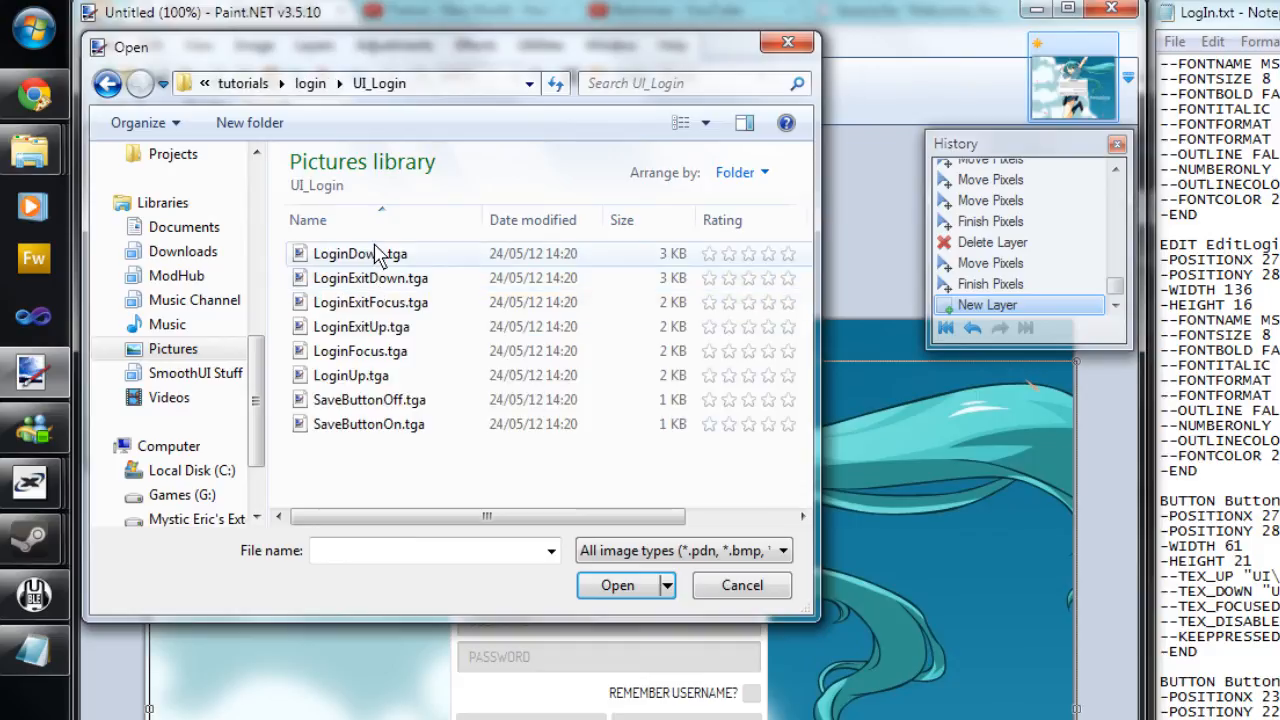
{"action": "double_click", "coordinate": [367, 381]}
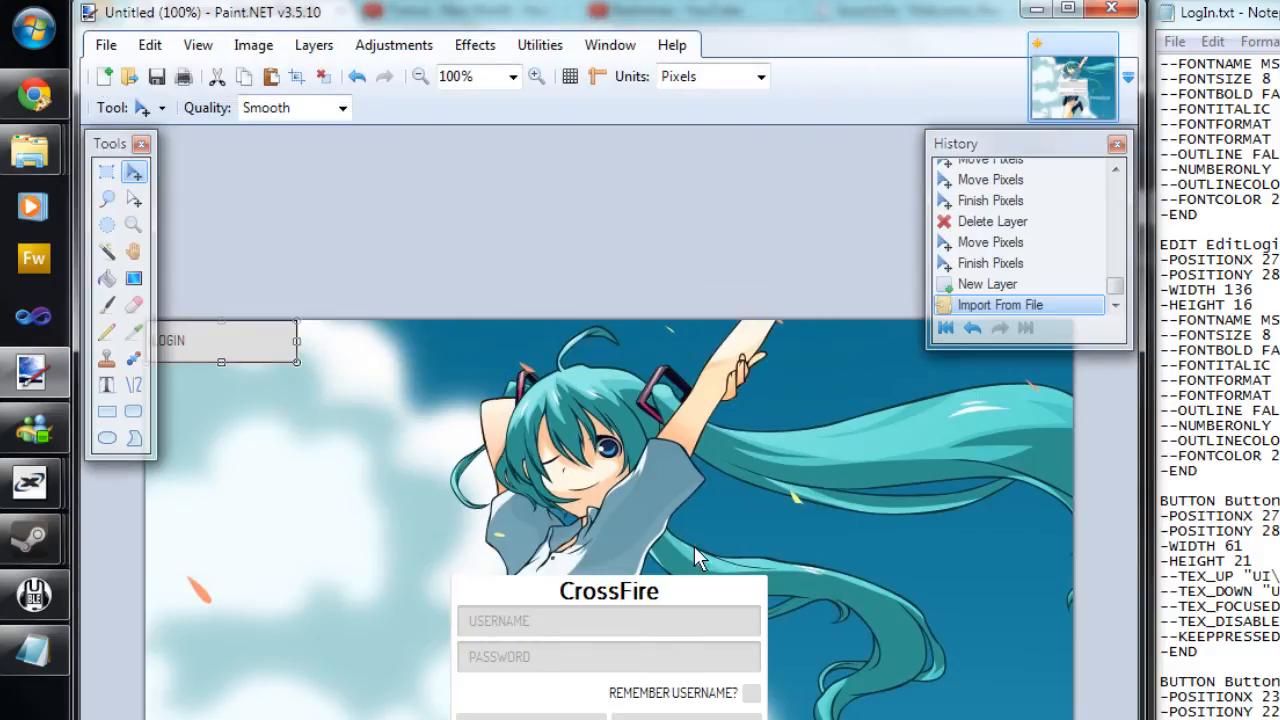
{"action": "left_click_drag", "start_coordinate": [241, 339], "coordinate": [552, 427]}
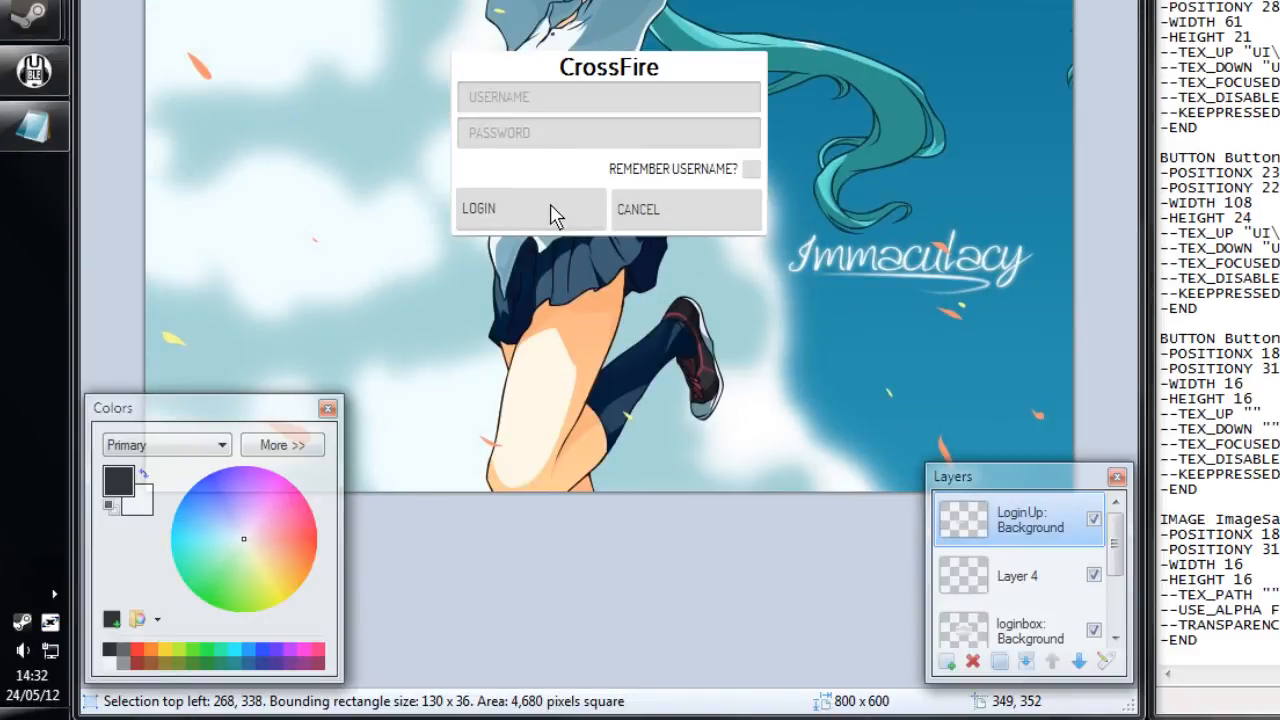
{"action": "key", "text": "Down"}
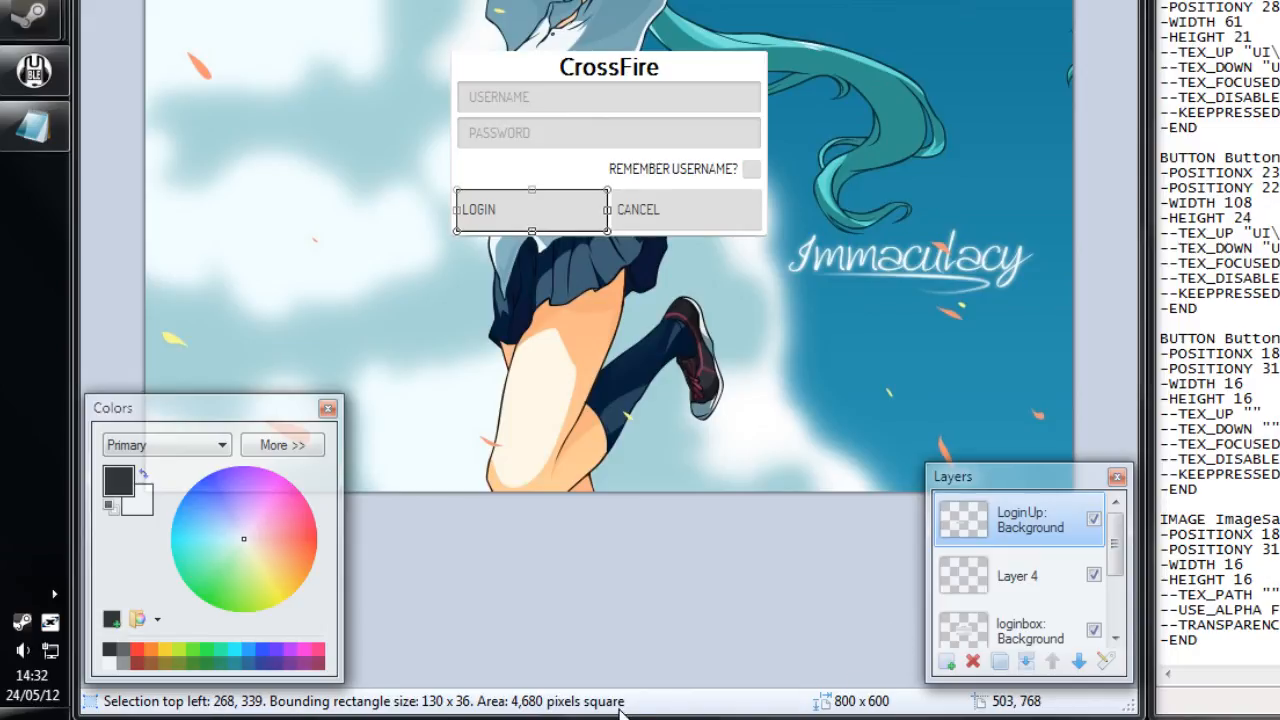
In LogIn.txt, set ButtonLogin to POSITIONX 268, POSITIONY 339, WIDTH 130 and HEIGHT 36.
{"action": "key", "text": "alt+Tab"}
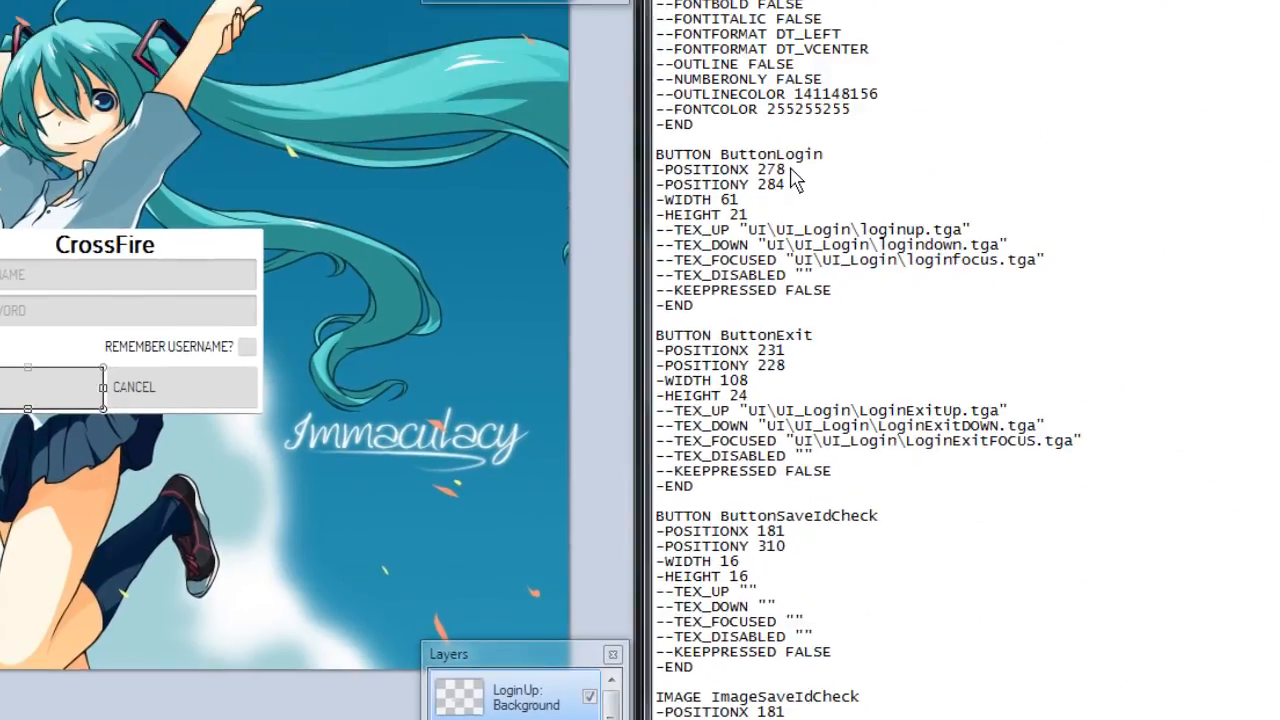
{"action": "left_click_drag", "start_coordinate": [789, 170], "coordinate": [775, 173]}
{"action": "type", "text": "68"}
{"action": "double_click", "coordinate": [771, 185]}
{"action": "type", "text": "339"}
{"action": "left_click_drag", "start_coordinate": [741, 200], "coordinate": [727, 213]}
{"action": "type", "text": "130"}
{"action": "left_click_drag", "start_coordinate": [752, 219], "coordinate": [729, 218]}
{"action": "type", "text": "36"}
{"action": "left_click", "coordinate": [835, 361]}
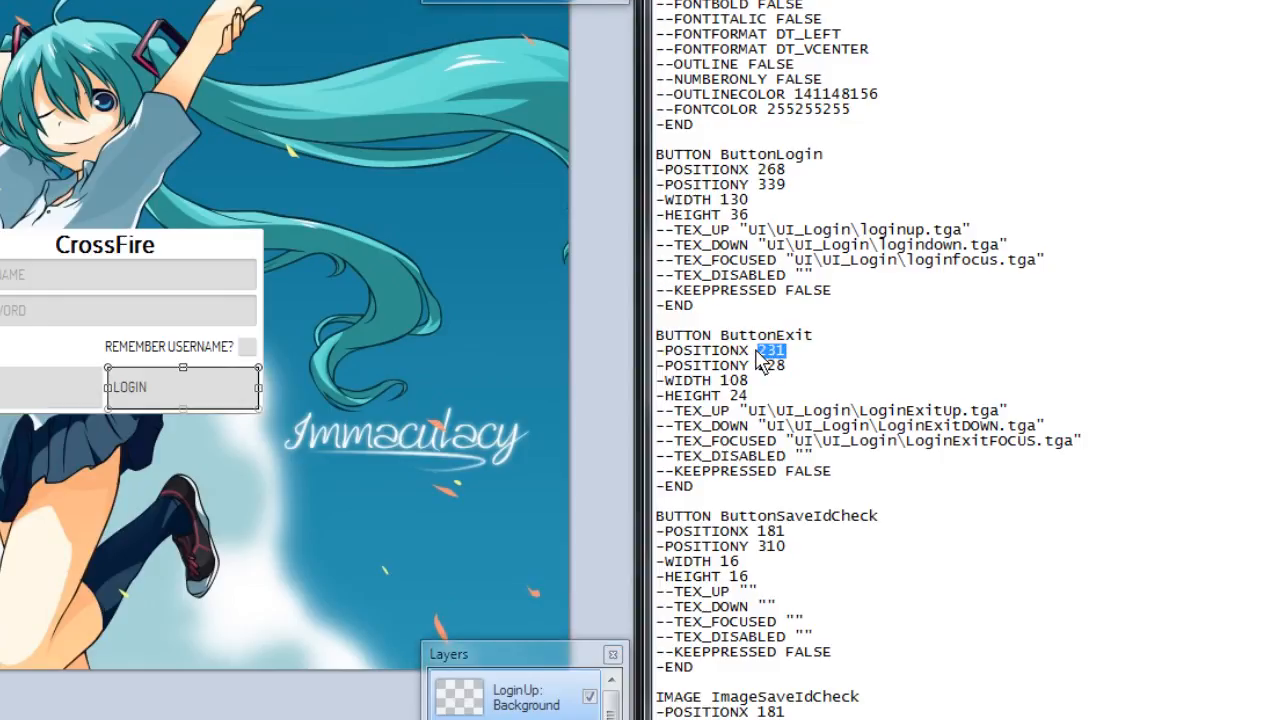
Set ButtonExit to POSITIONX 402, POSITIONY 339, WIDTH 130 and HEIGHT 36.
{"action": "type", "text": "402"}
{"action": "left_click_drag", "start_coordinate": [787, 367], "coordinate": [731, 396]}
{"action": "type", "text": "339"}
{"action": "type", "text": "130"}
{"action": "type", "text": "36"}
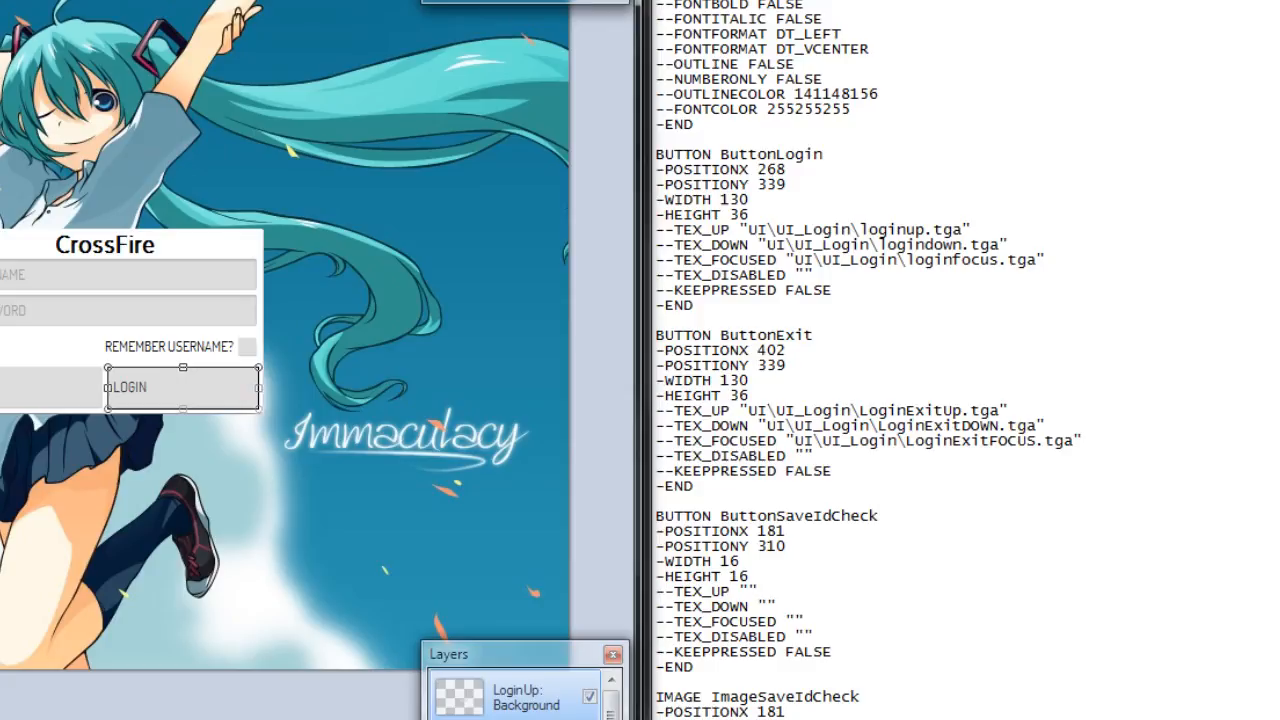
In Paint.NET, import SaveButtonOn.tga from the tutorials\login\UI_Login folder as a new layer.
{"action": "left_click", "coordinate": [314, 46]}
{"action": "left_click", "coordinate": [350, 172]}
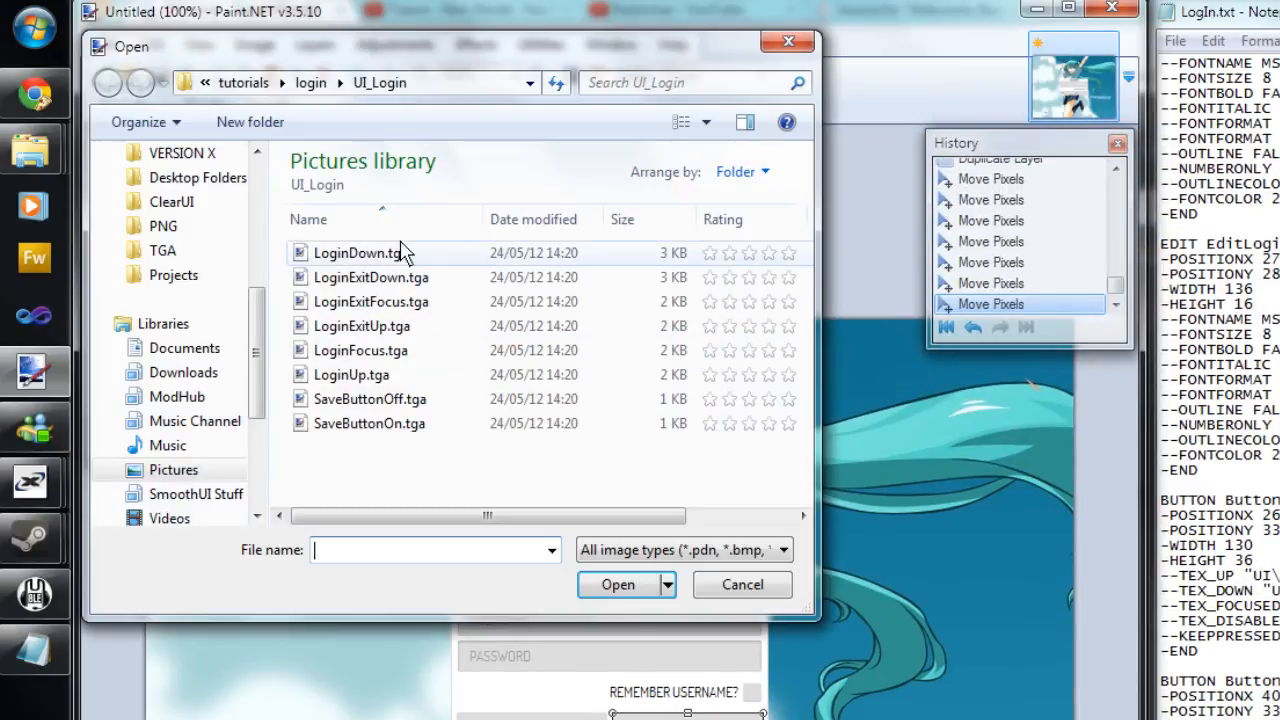
{"action": "double_click", "coordinate": [338, 423]}
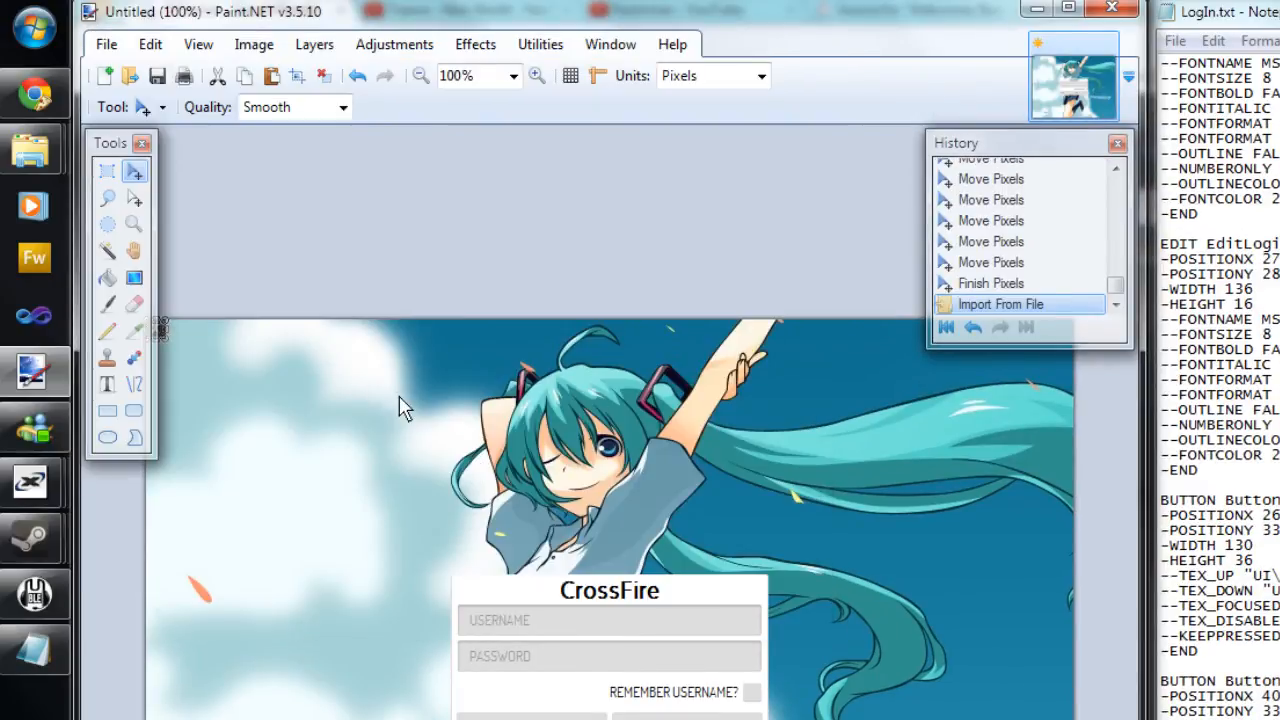
Move the imported X image onto the REMEMBER USERNAME? checkbox so its upper-left corner sits at 515, 314.
{"action": "key", "text": "Down"}
{"action": "key", "text": "Down"}
{"action": "key", "text": "Down"}
{"action": "key", "text": "Down"}
{"action": "key", "text": "Down"}
{"action": "key", "text": "Down"}
{"action": "key", "text": "Down"}
{"action": "key", "text": "Down"}
{"action": "key", "text": "Down"}
{"action": "key", "text": "Down"}
{"action": "key", "text": "Down"}
{"action": "key", "text": "Down"}
{"action": "key", "text": "Down"}
{"action": "key", "text": "Down"}
{"action": "key", "text": "Down"}
{"action": "key", "text": "Down"}
{"action": "key", "text": "Down"}
{"action": "key", "text": "Down"}
{"action": "key", "text": "Down"}
{"action": "key", "text": "Down"}
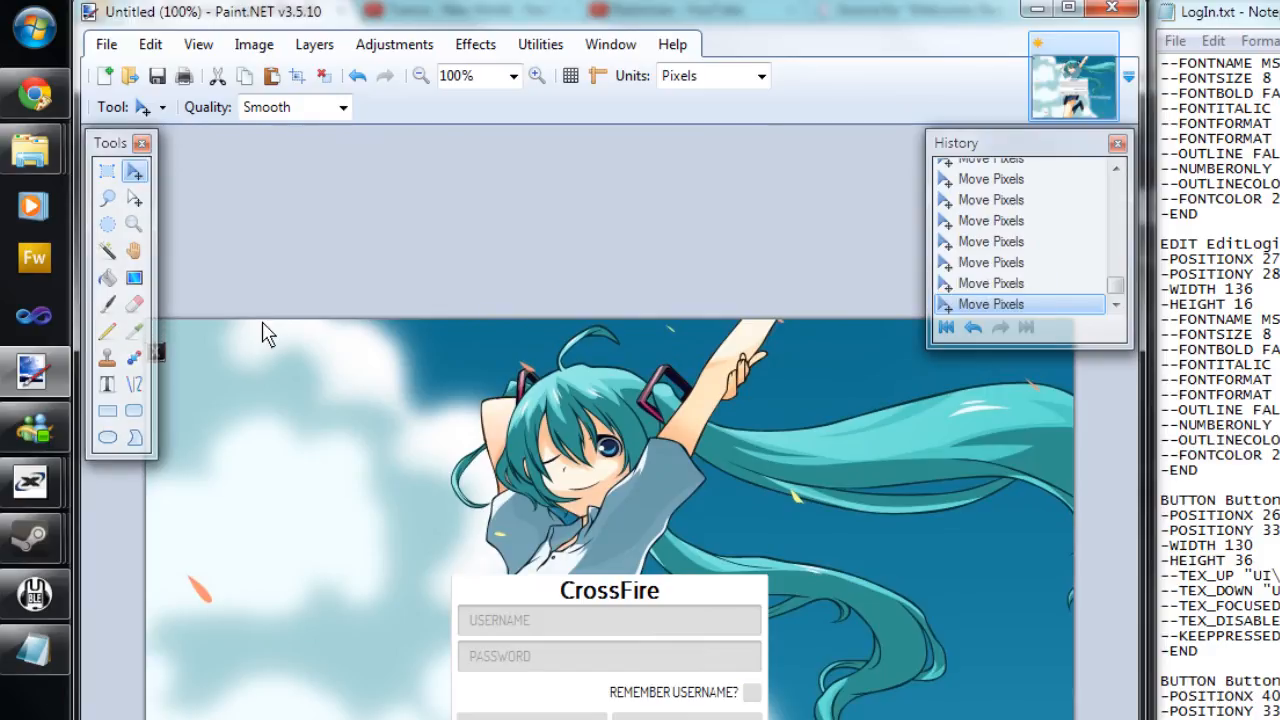
{"action": "key", "text": "Down"}
{"action": "key", "text": "Down"}
{"action": "key", "text": "Down"}
{"action": "key", "text": "Down"}
{"action": "key", "text": "Down"}
{"action": "key", "text": "Down"}
{"action": "key", "text": "Down"}
{"action": "key", "text": "Down"}
{"action": "key", "text": "Down"}
{"action": "key", "text": "Down"}
{"action": "key", "text": "Down"}
{"action": "key", "text": "Down"}
{"action": "key", "text": "Down"}
{"action": "key", "text": "Down"}
{"action": "key", "text": "Down"}
{"action": "key", "text": "Down"}
{"action": "key", "text": "Down"}
{"action": "key", "text": "Down"}
{"action": "key", "text": "Down"}
{"action": "key", "text": "Down"}
{"action": "key", "text": "Right"}
{"action": "key", "text": "Right"}
{"action": "key", "text": "Right"}
{"action": "key", "text": "Right"}
{"action": "key", "text": "Right"}
{"action": "key", "text": "Right"}
{"action": "key", "text": "Right"}
{"action": "key", "text": "Right"}
{"action": "key", "text": "Right"}
{"action": "key", "text": "Right"}
{"action": "key", "text": "Right"}
{"action": "key", "text": "Right"}
{"action": "key", "text": "Right"}
{"action": "key", "text": "Right"}
{"action": "key", "text": "Right"}
{"action": "key", "text": "Right"}
{"action": "key", "text": "Right"}
{"action": "key", "text": "Right"}
{"action": "key", "text": "Right"}
{"action": "key", "text": "Right"}
{"action": "key", "text": "Right"}
{"action": "key", "text": "Right"}
{"action": "key", "text": "Right"}
{"action": "key", "text": "Right"}
{"action": "key", "text": "Right"}
{"action": "key", "text": "Right"}
{"action": "key", "text": "Right"}
{"action": "key", "text": "Right"}
{"action": "key", "text": "Right"}
{"action": "key", "text": "Right"}
{"action": "key", "text": "Right"}
{"action": "key", "text": "Right"}
{"action": "key", "text": "Right"}
{"action": "key", "text": "Right"}
{"action": "key", "text": "Right"}
{"action": "key", "text": "Right"}
{"action": "key", "text": "Right"}
{"action": "key", "text": "Right"}
{"action": "key", "text": "Right"}
{"action": "key", "text": "Right"}
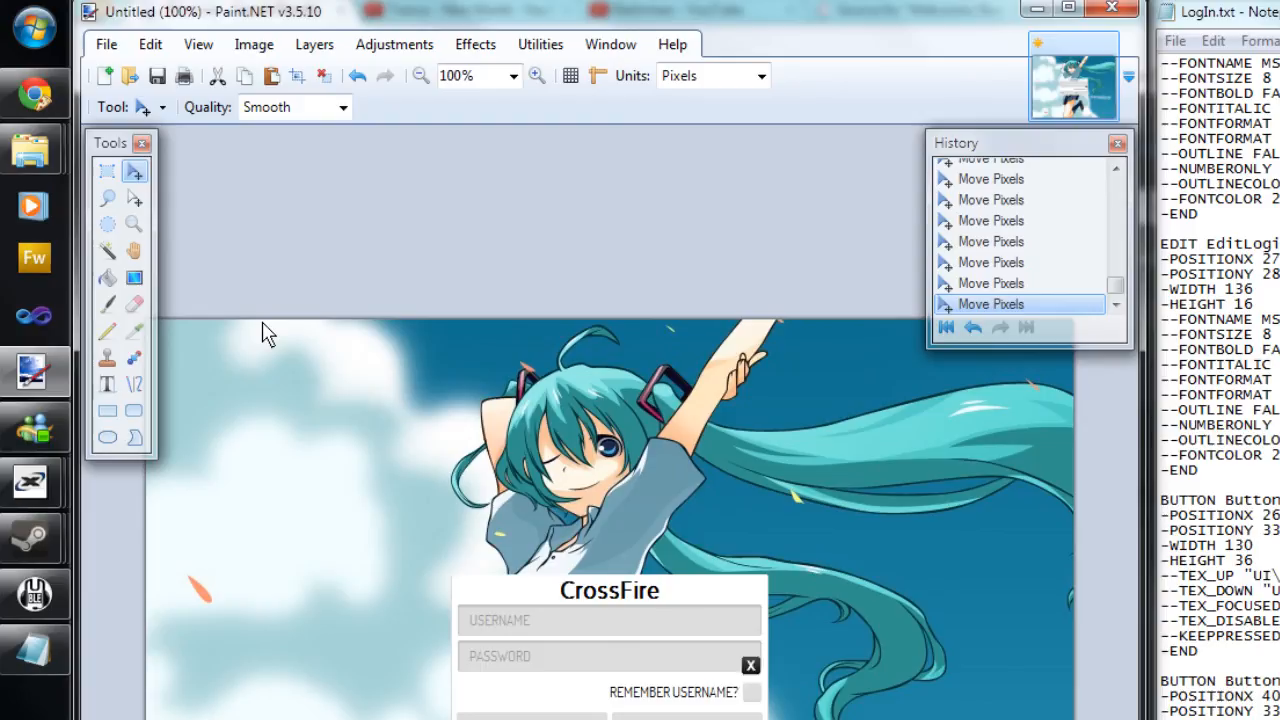
{"action": "key", "text": "Down"}
{"action": "key", "text": "Down"}
{"action": "key", "text": "Down"}
{"action": "key", "text": "Down"}
{"action": "key", "text": "Down"}
{"action": "key", "text": "Down"}
{"action": "key", "text": "Down"}
{"action": "key", "text": "Down"}
{"action": "key", "text": "Down"}
{"action": "key", "text": "Down"}
{"action": "key", "text": "Down"}
{"action": "key", "text": "Down"}
{"action": "key", "text": "Down"}
{"action": "key", "text": "Down"}
{"action": "key", "text": "Down"}
{"action": "key", "text": "Down"}
{"action": "key", "text": "Down"}
{"action": "key", "text": "Down"}
{"action": "key", "text": "Down"}
{"action": "key", "text": "Down"}
{"action": "scroll", "coordinate": [675, 698], "scroll_direction": "up", "scroll_amount": 19}
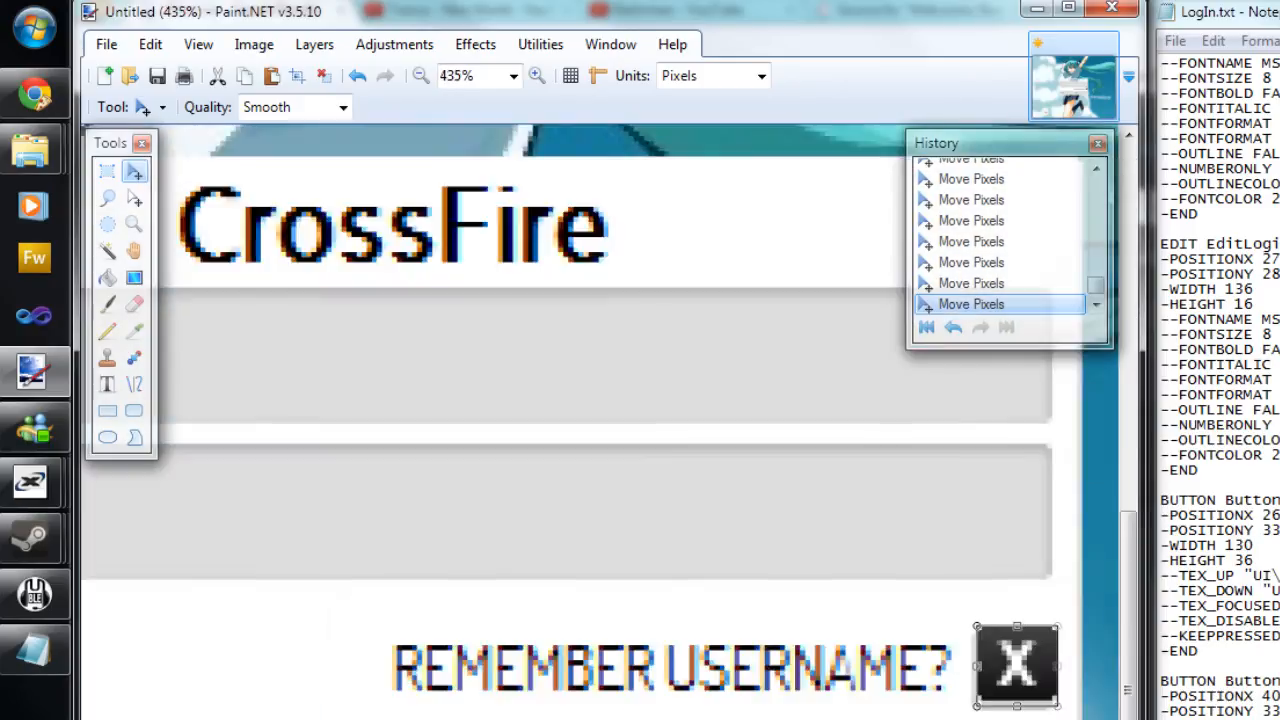
{"action": "scroll", "coordinate": [796, 664], "scroll_direction": "right", "scroll_amount": 5}
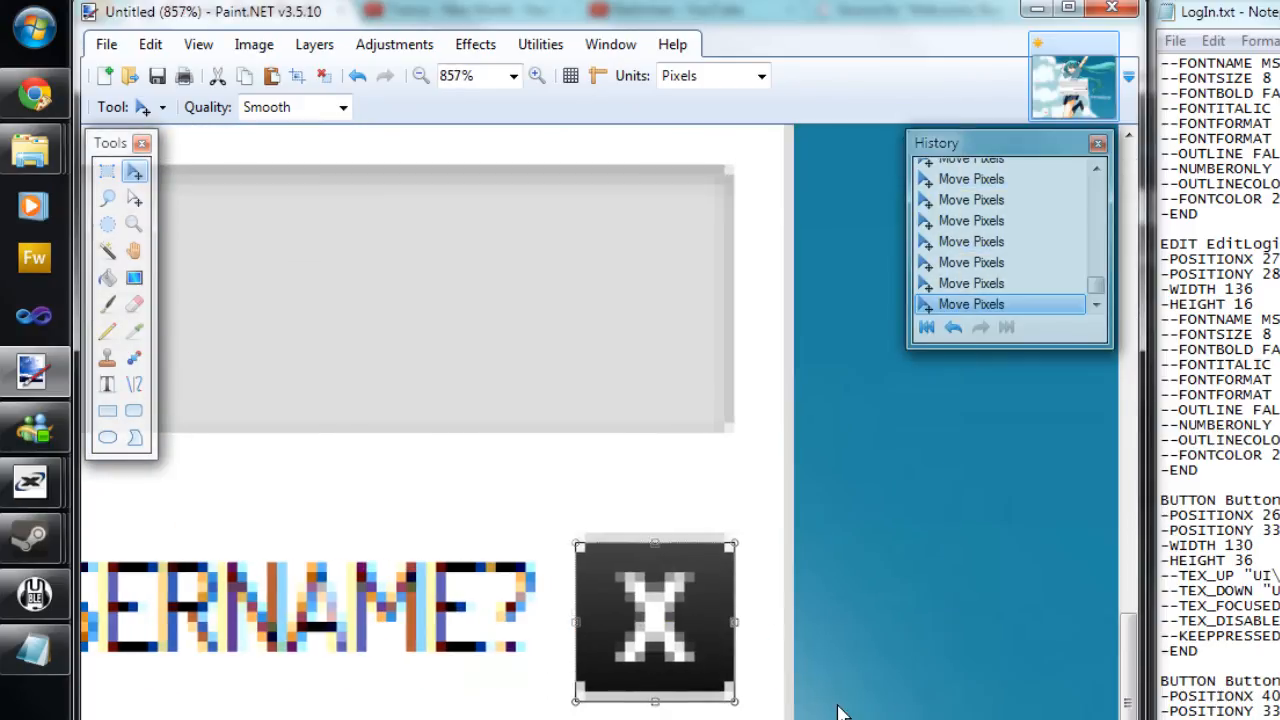
{"action": "scroll", "coordinate": [796, 664], "scroll_direction": "down", "scroll_amount": 12}
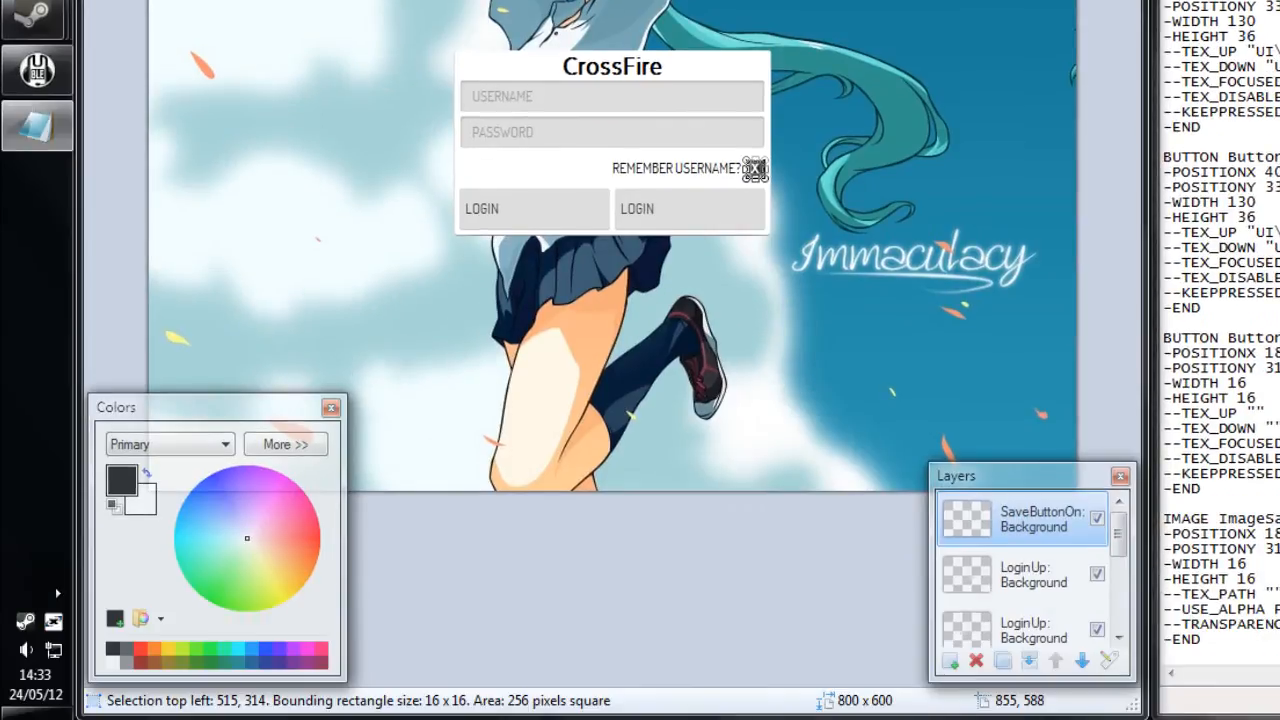
In LogIn.txt, set ButtonSaveIdCheck to POSITIONX 515 and POSITIONY 314.
{"action": "left_click_drag", "start_coordinate": [1279, 355], "coordinate": [1268, 358]}
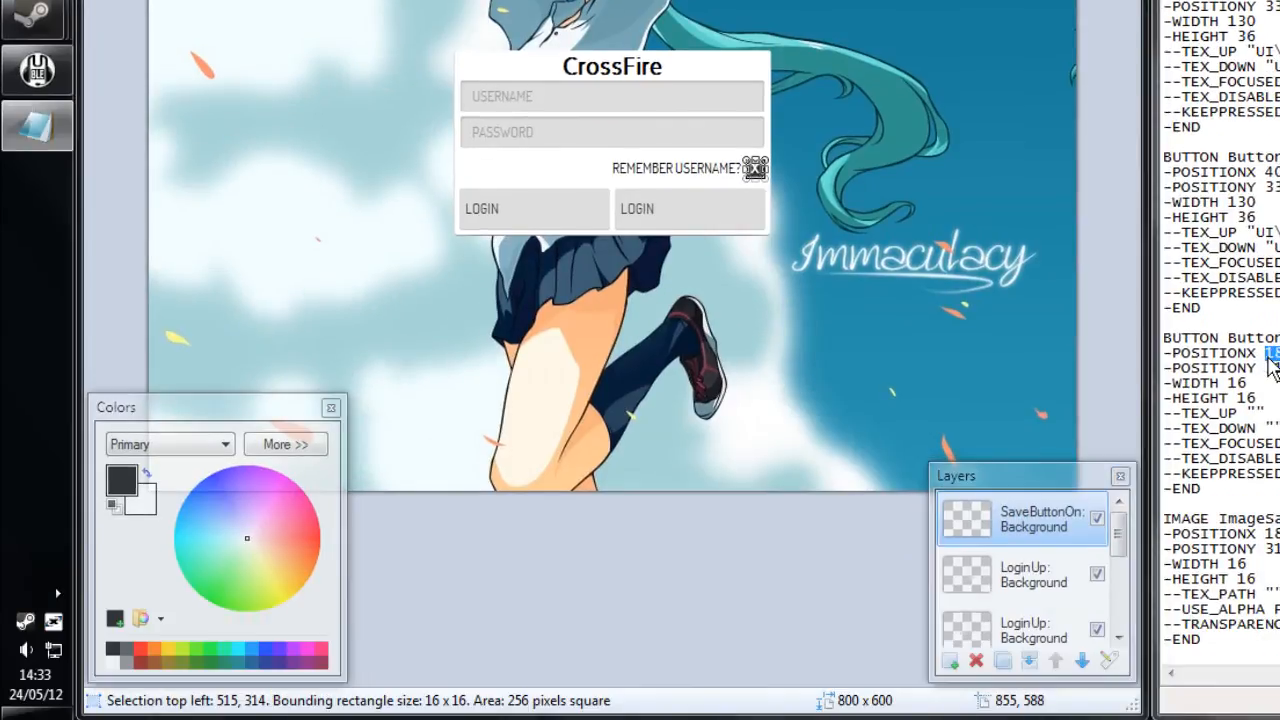
{"action": "type", "text": "515"}
{"action": "left_click_drag", "start_coordinate": [740, 368], "coordinate": [733, 368]}
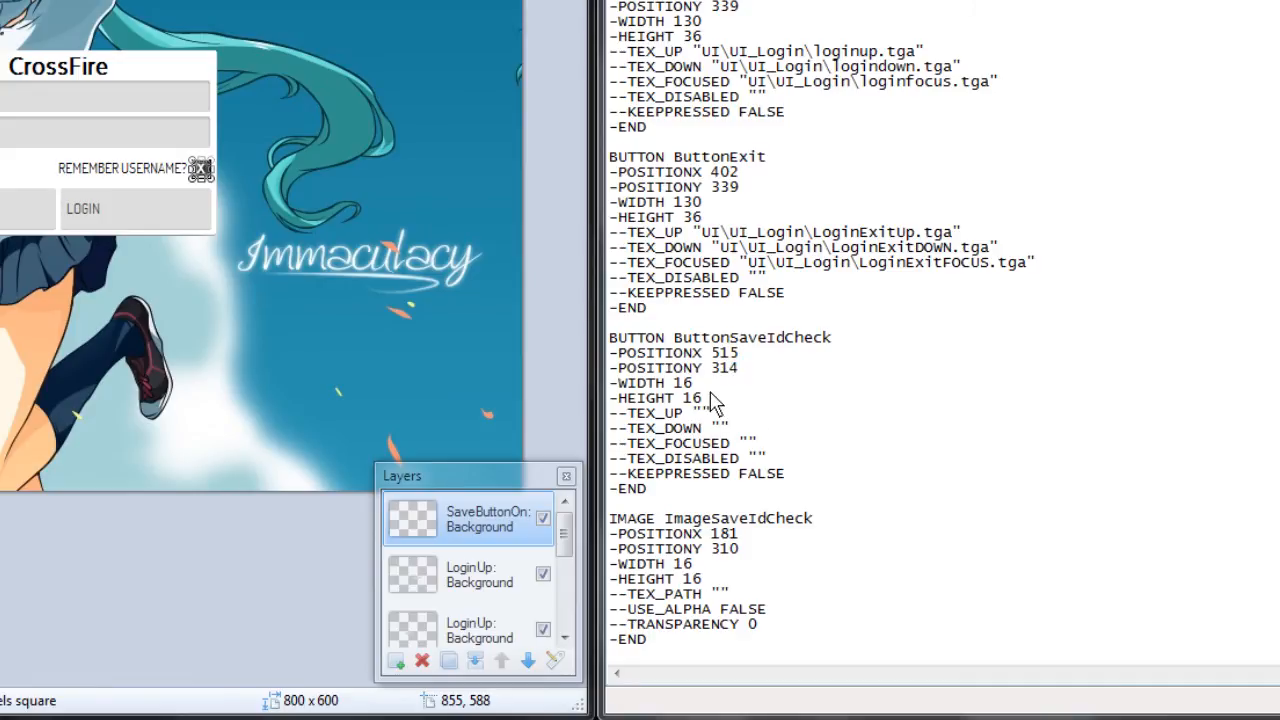
{"action": "left_click_drag", "start_coordinate": [674, 368], "coordinate": [718, 406]}
{"action": "left_click", "coordinate": [718, 406]}
Set ImageSaveIdCheck to POSITIONX 515 and POSITIONY 314.
{"action": "left_click_drag", "start_coordinate": [672, 556], "coordinate": [705, 592]}
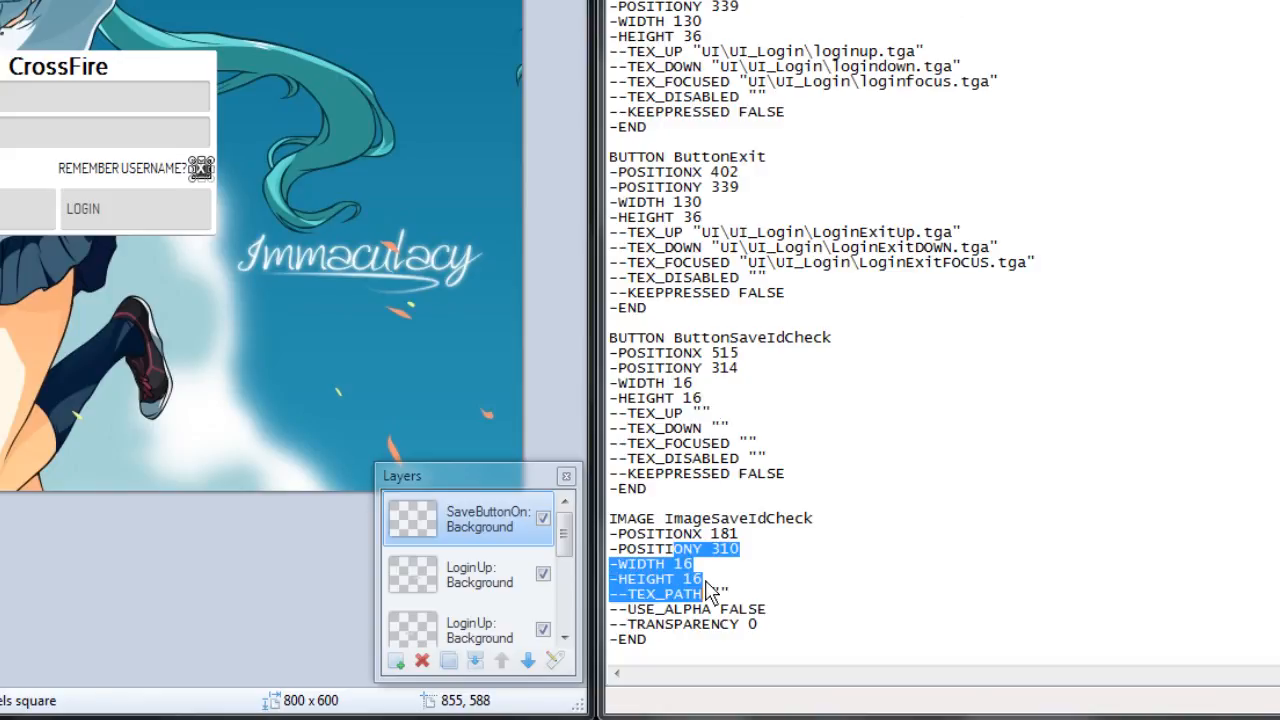
{"action": "left_click", "coordinate": [704, 580]}
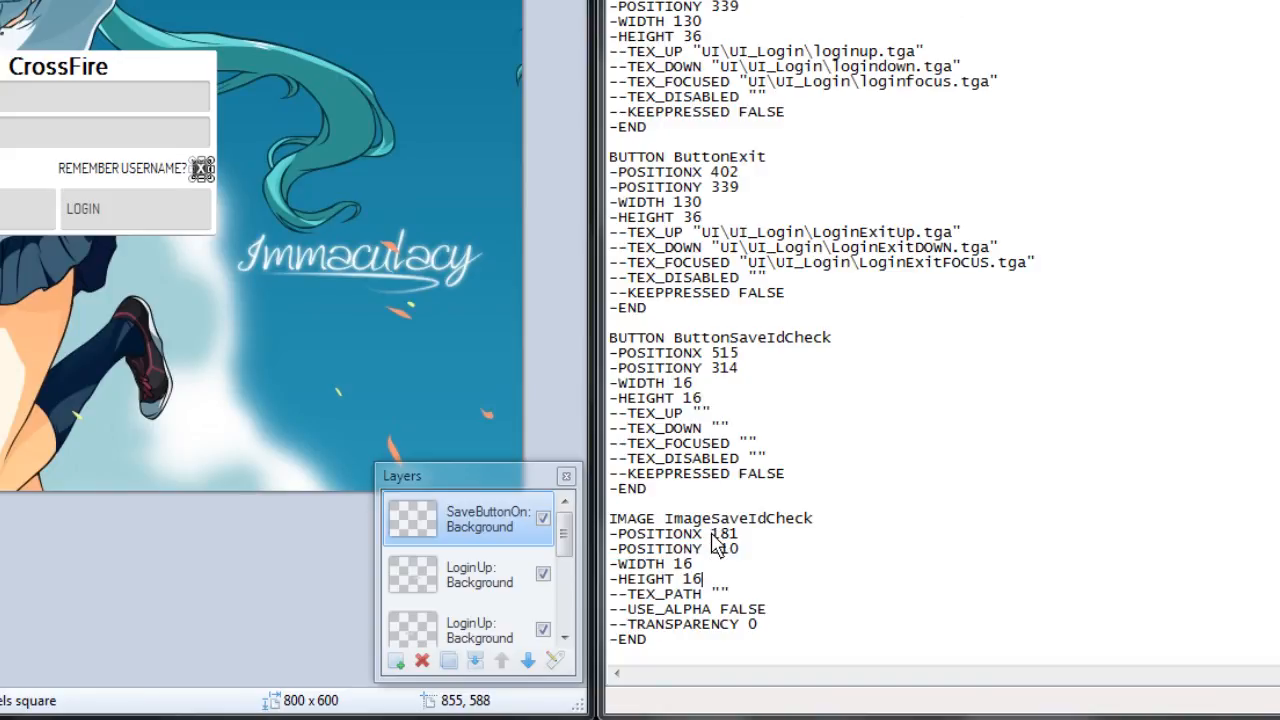
{"action": "left_click_drag", "start_coordinate": [713, 540], "coordinate": [740, 542]}
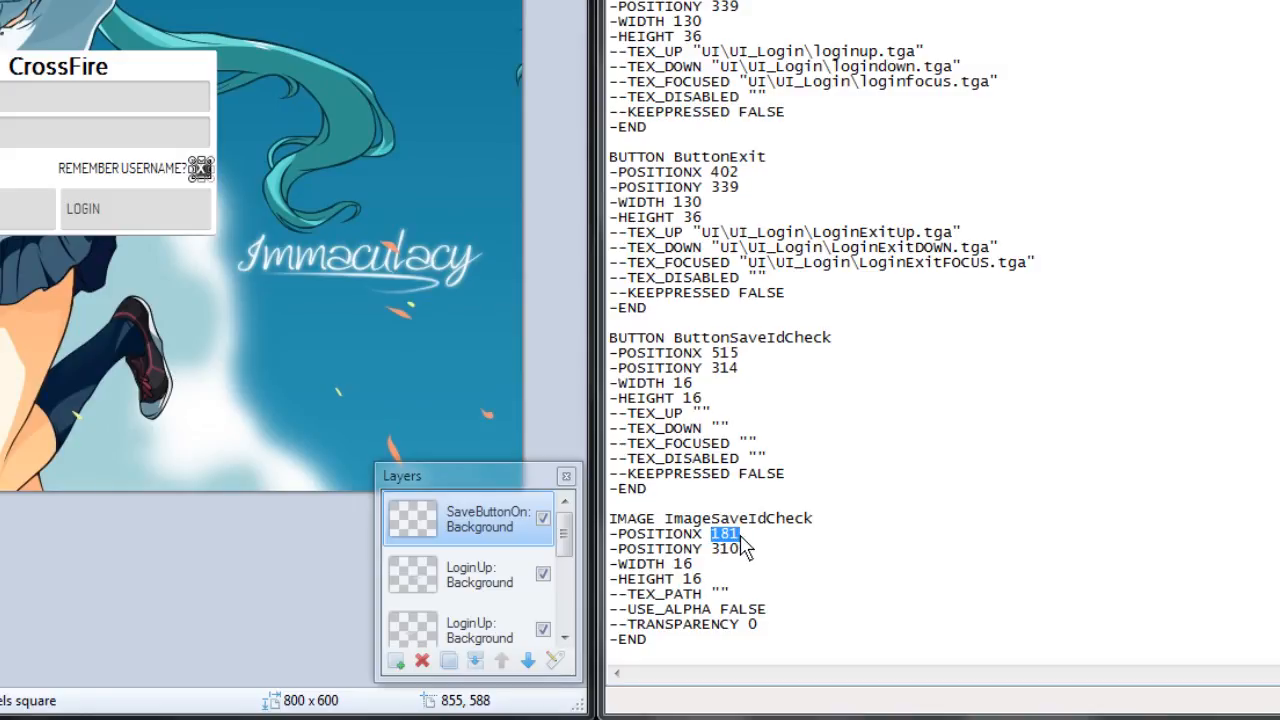
{"action": "type", "text": "515"}
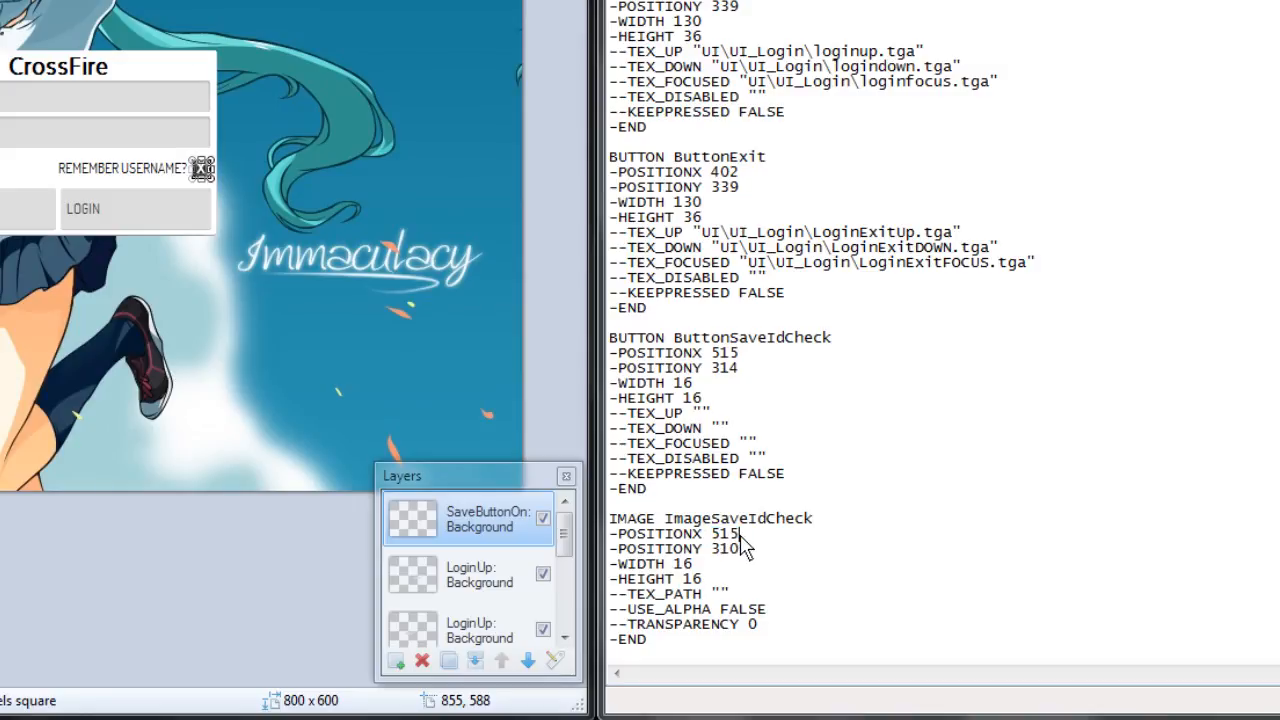
{"action": "left_click_drag", "start_coordinate": [741, 551], "coordinate": [731, 549]}
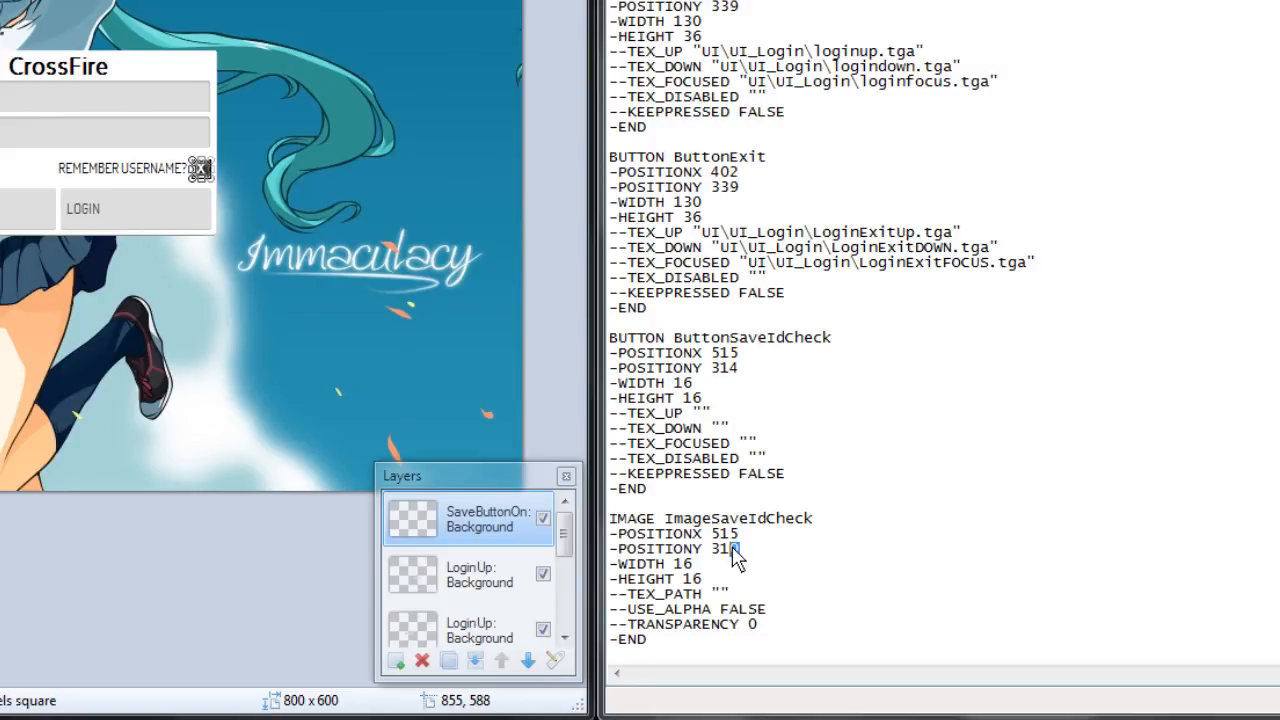
{"action": "type", "text": "4"}
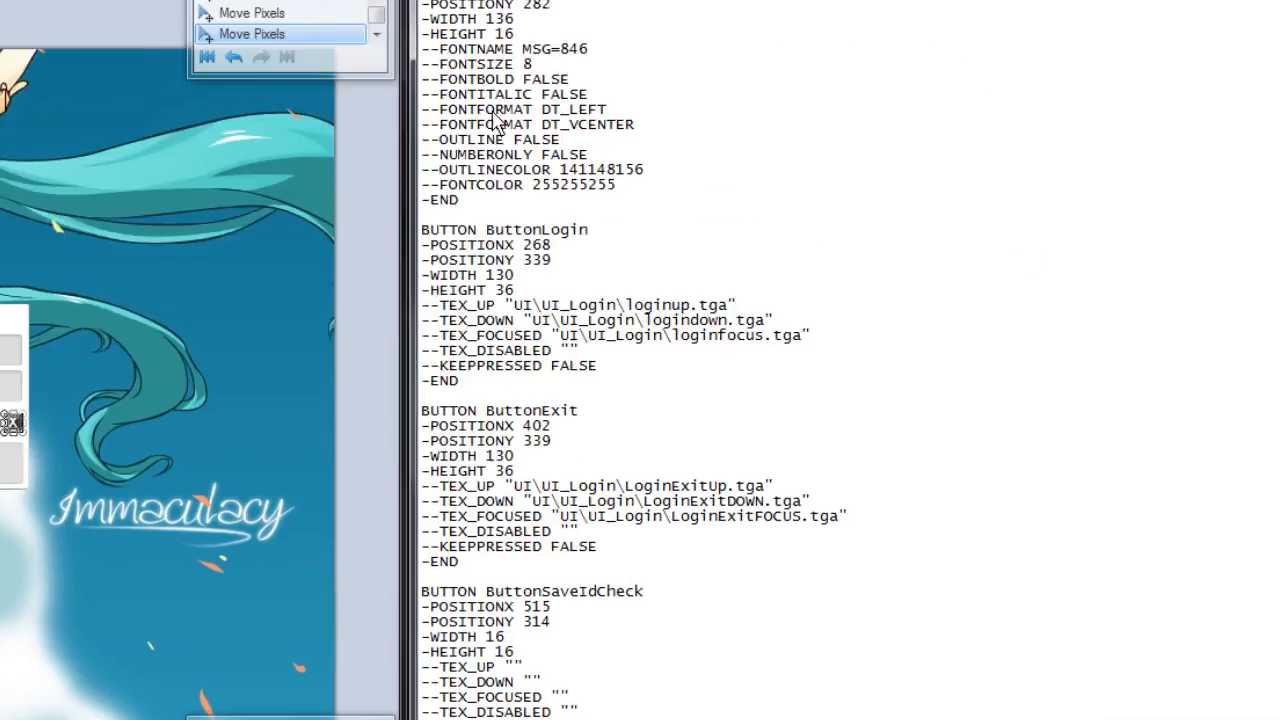
Save the script as LogIn.txt in the tutorials\login\Scripts folder of Pictures, replacing the existing file, and close Notepad.
{"action": "left_click", "coordinate": [285, 126]}
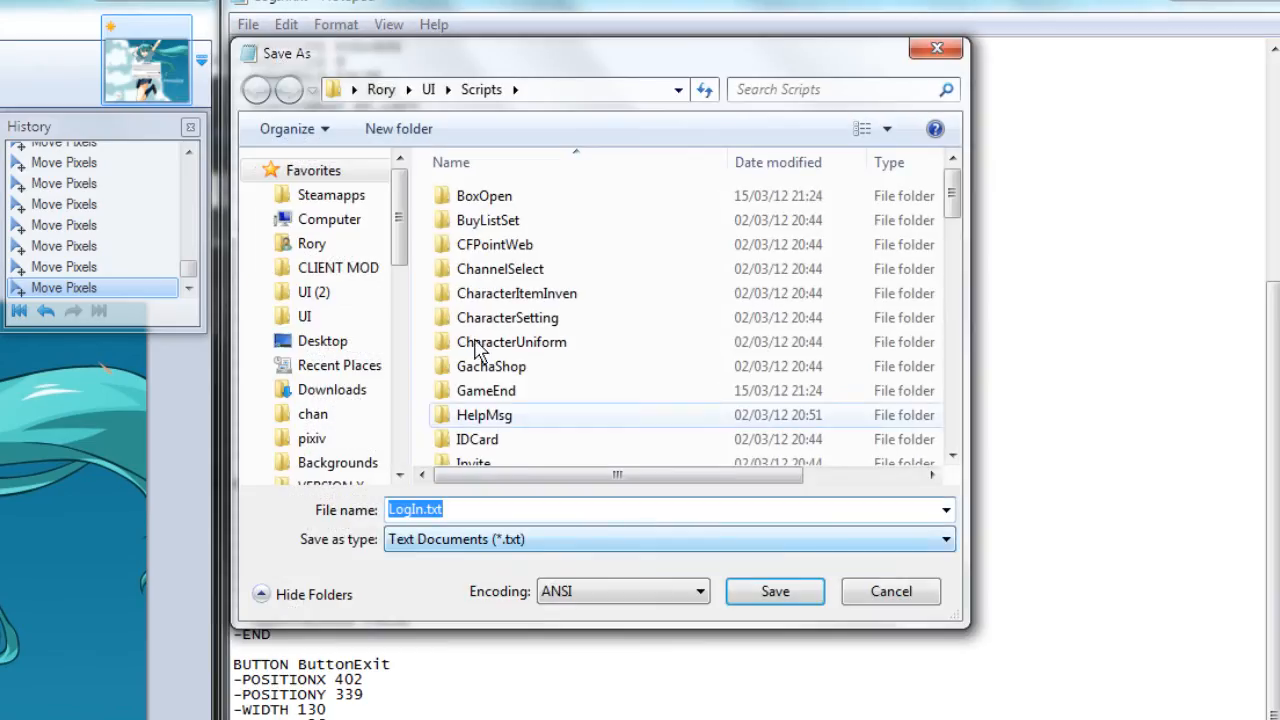
{"action": "left_click_drag", "start_coordinate": [400, 228], "coordinate": [400, 391]}
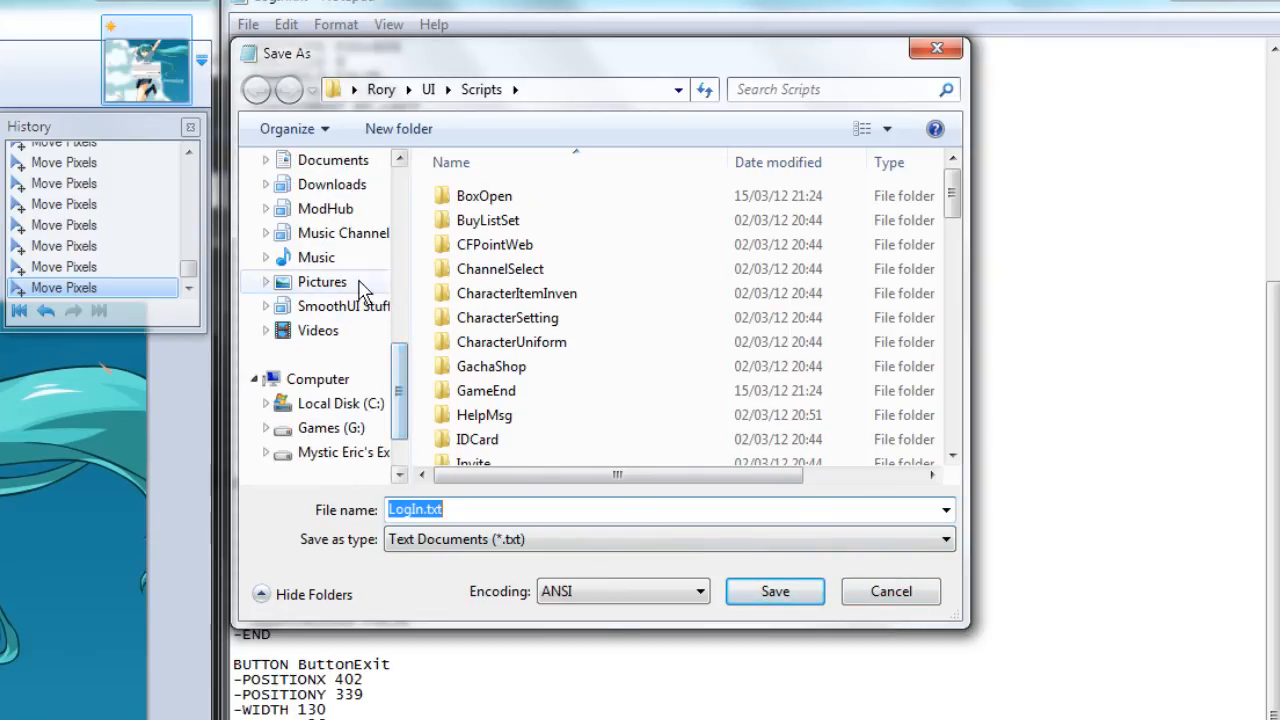
{"action": "left_click", "coordinate": [322, 282]}
{"action": "scroll", "coordinate": [632, 338], "scroll_direction": "down", "scroll_amount": 12}
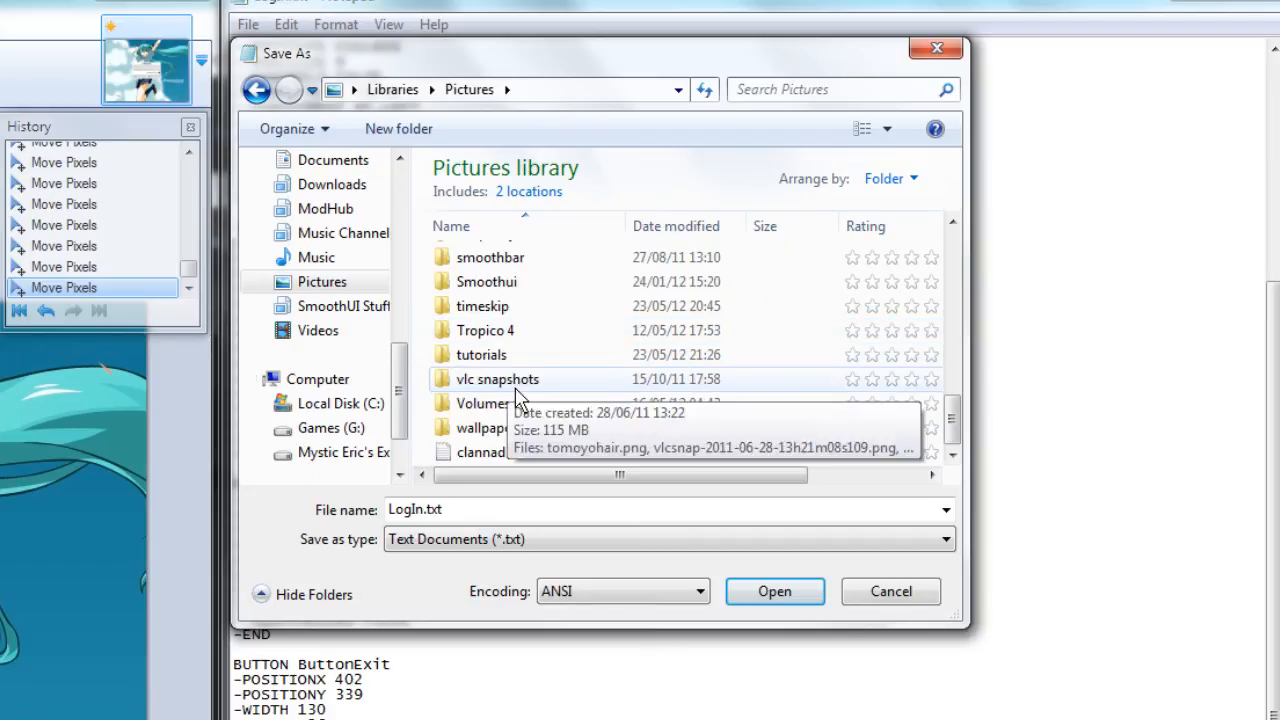
{"action": "double_click", "coordinate": [507, 350]}
{"action": "double_click", "coordinate": [507, 264]}
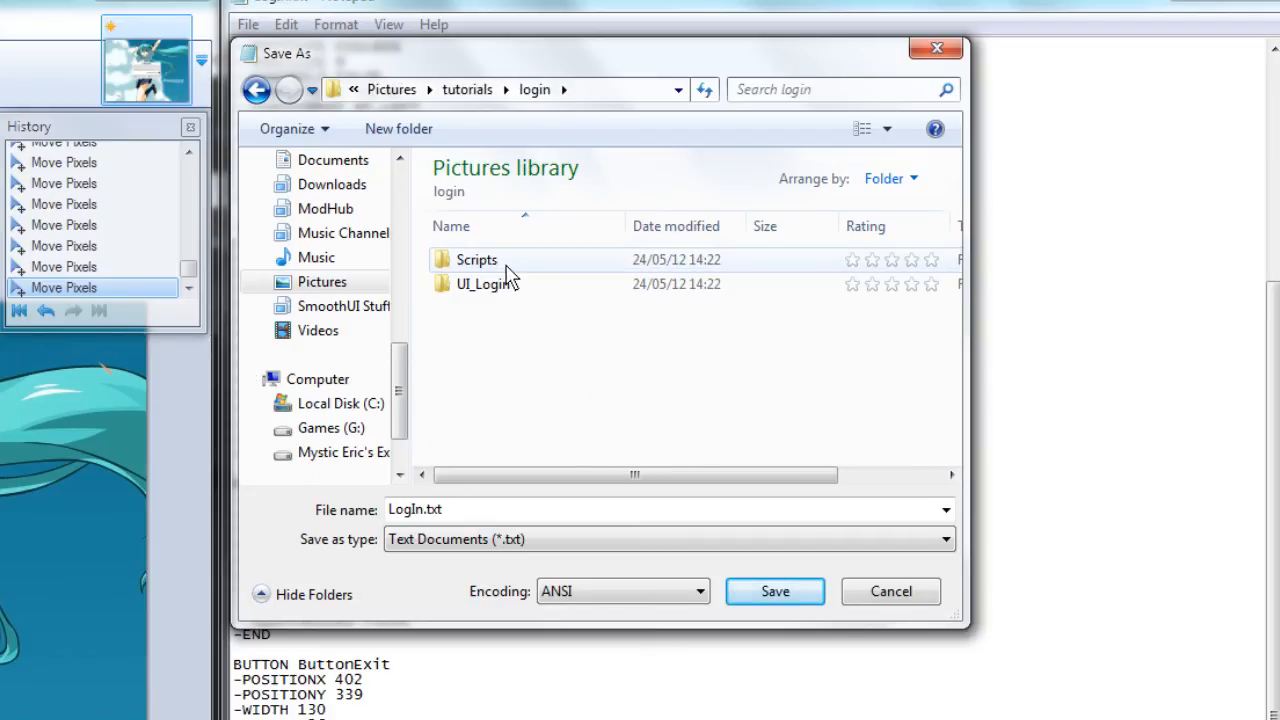
{"action": "double_click", "coordinate": [506, 264]}
{"action": "left_click", "coordinate": [765, 591]}
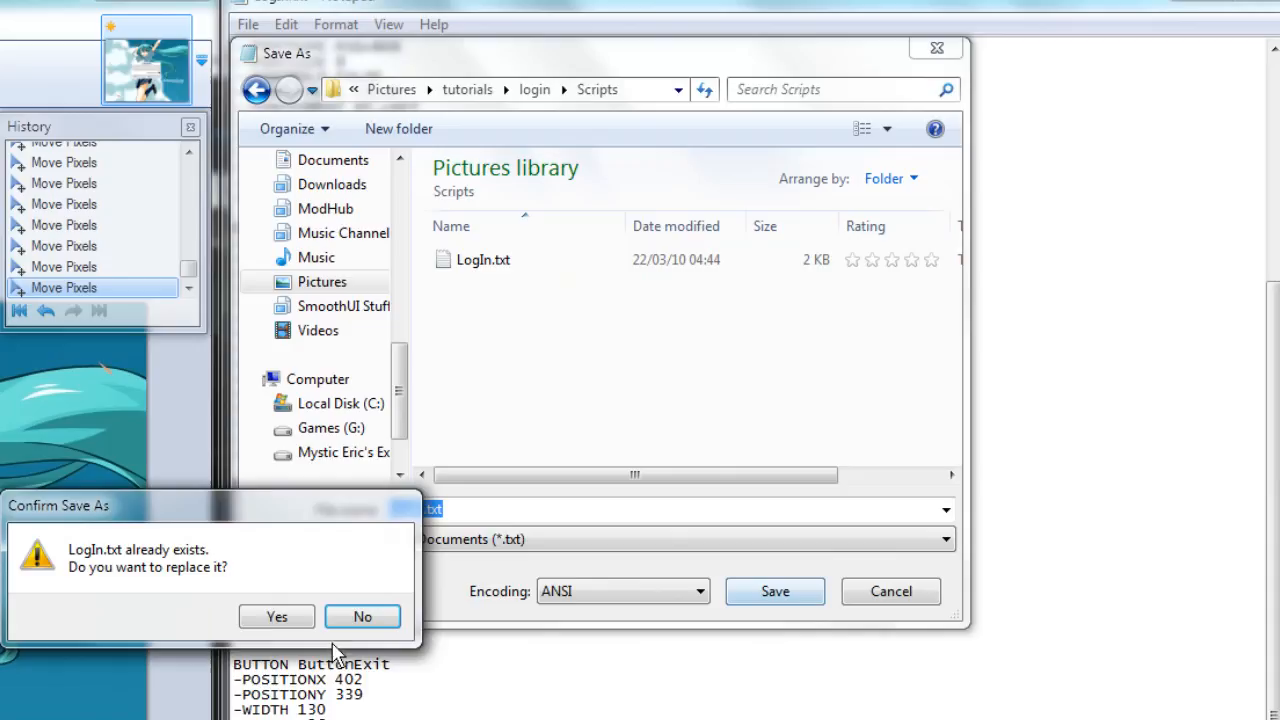
{"action": "left_click", "coordinate": [272, 616]}
{"action": "left_click", "coordinate": [1242, 12]}
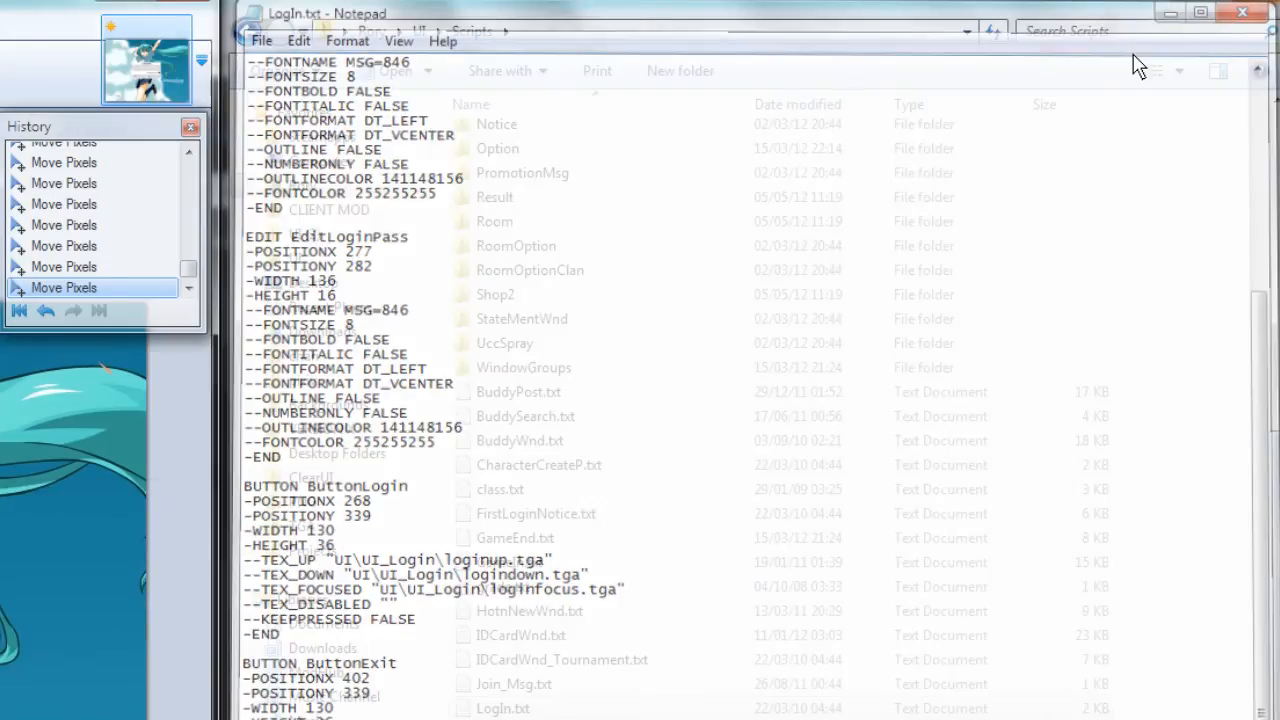
{"action": "left_click", "coordinate": [12, 31]}
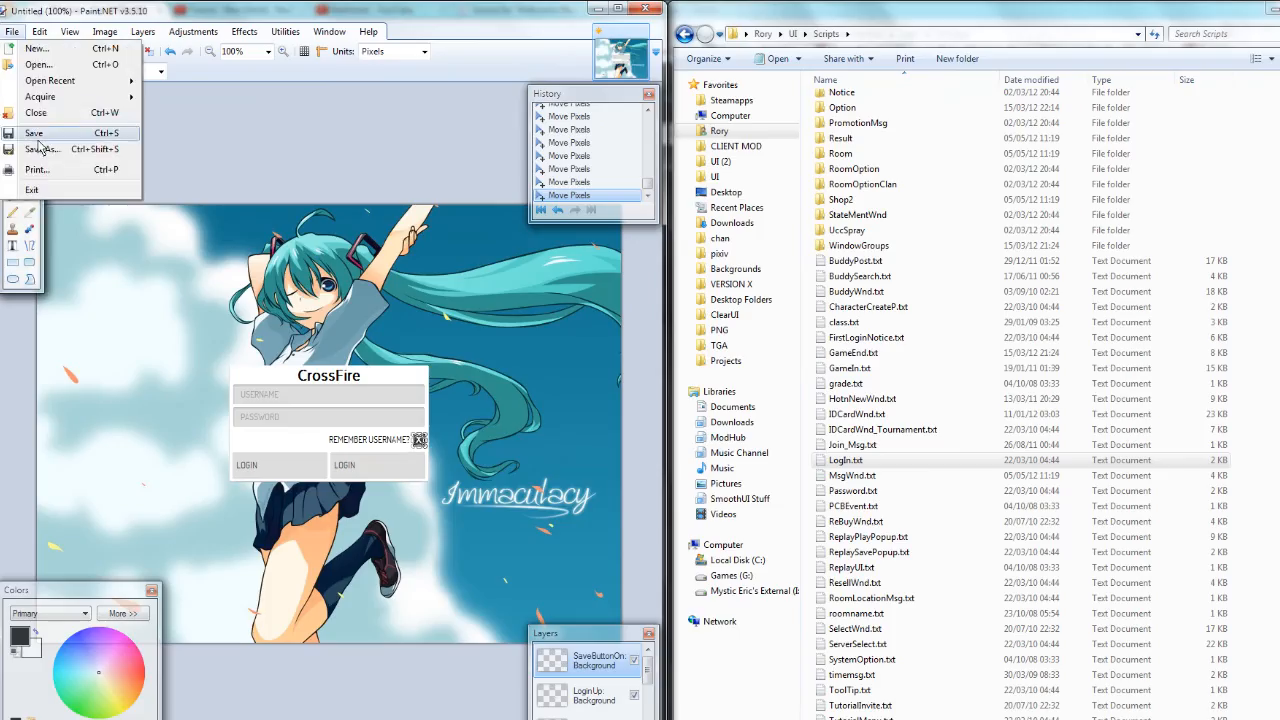
{"action": "left_click", "coordinate": [40, 148]}
{"action": "key", "text": "Delete"}
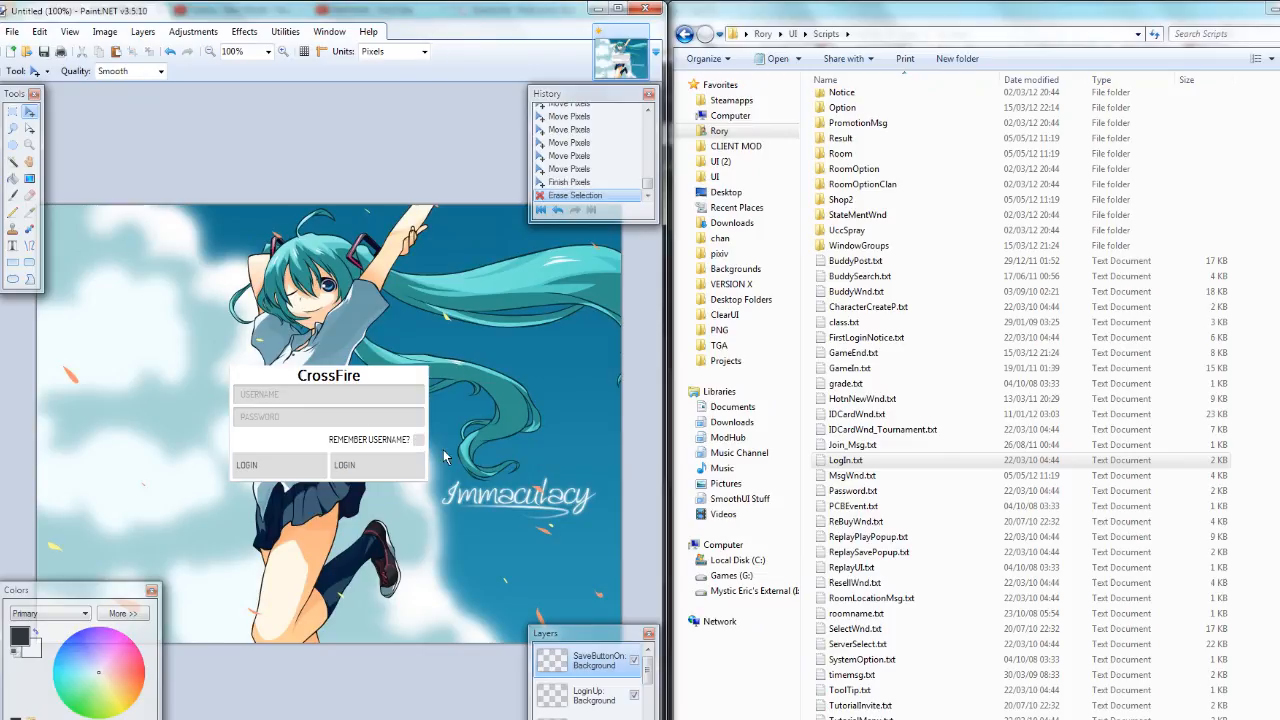
{"action": "left_click", "coordinate": [12, 31]}
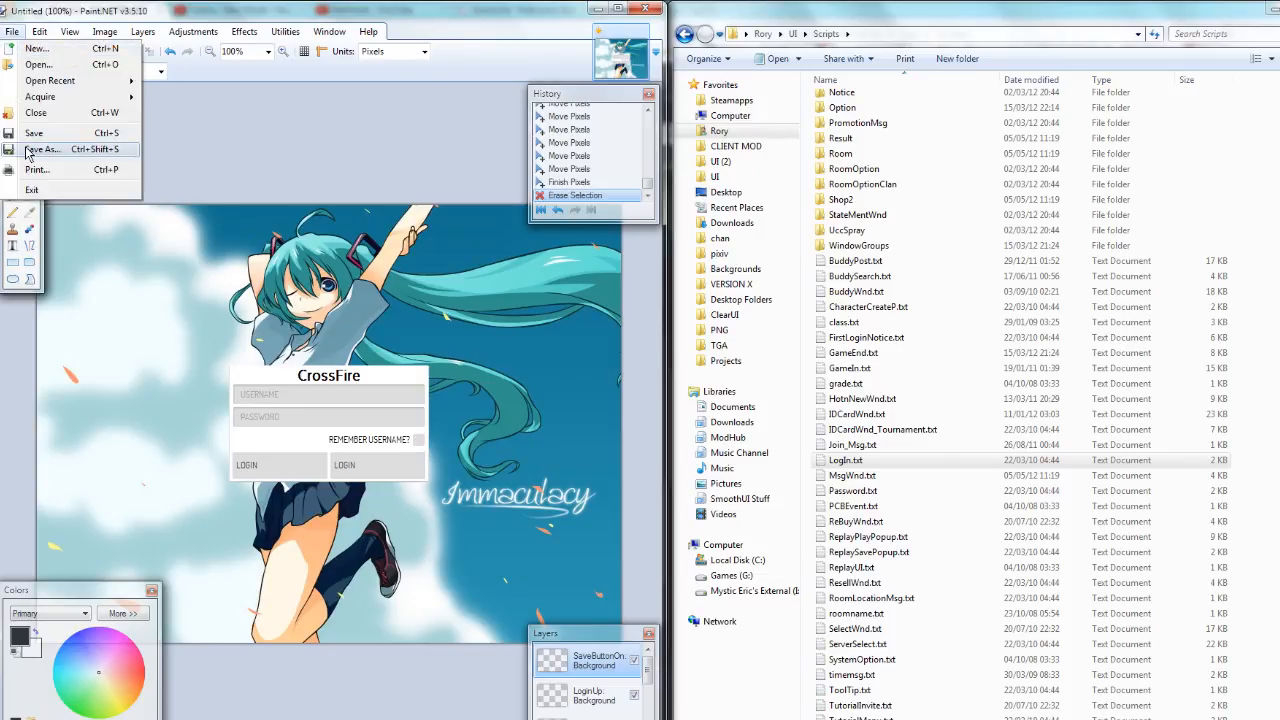
{"action": "left_click", "coordinate": [30, 148]}
{"action": "left_click", "coordinate": [386, 372]}
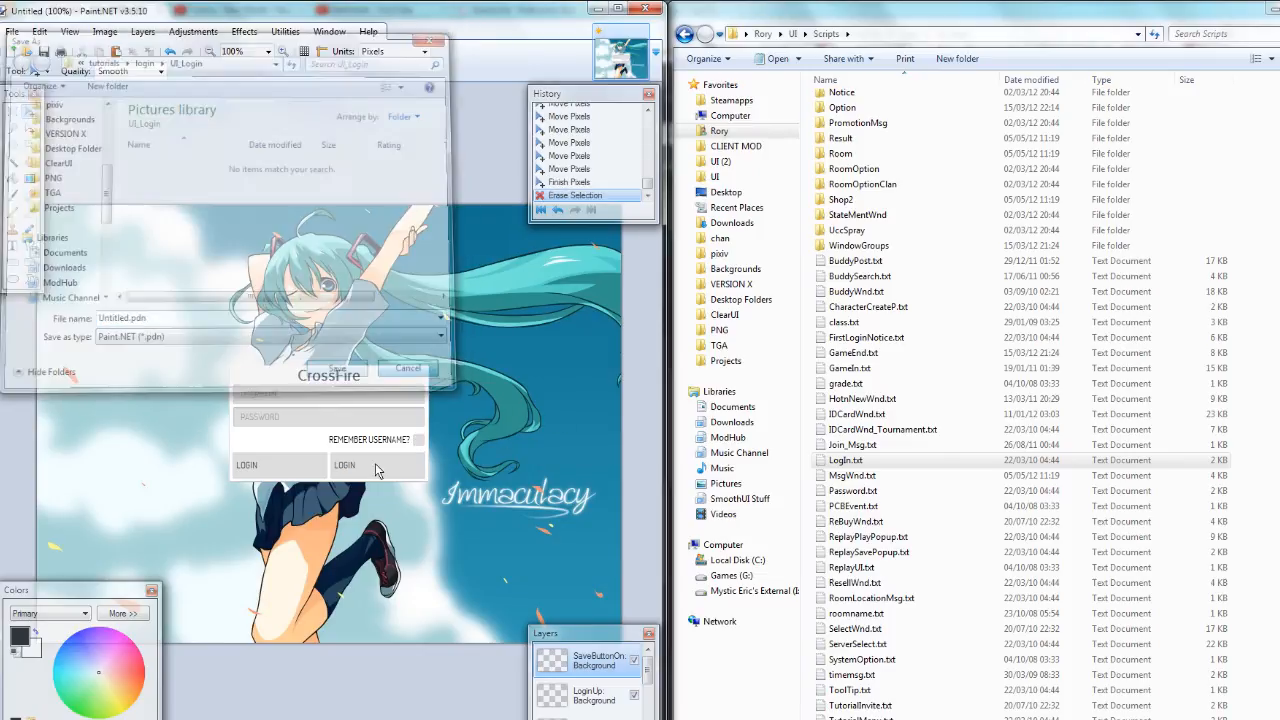
In Paint.NET, delete the SaveButtonOn and LoginUp layers used for positioning.
{"action": "key", "text": "ctrl+a"}
{"action": "left_click", "coordinate": [381, 470]}
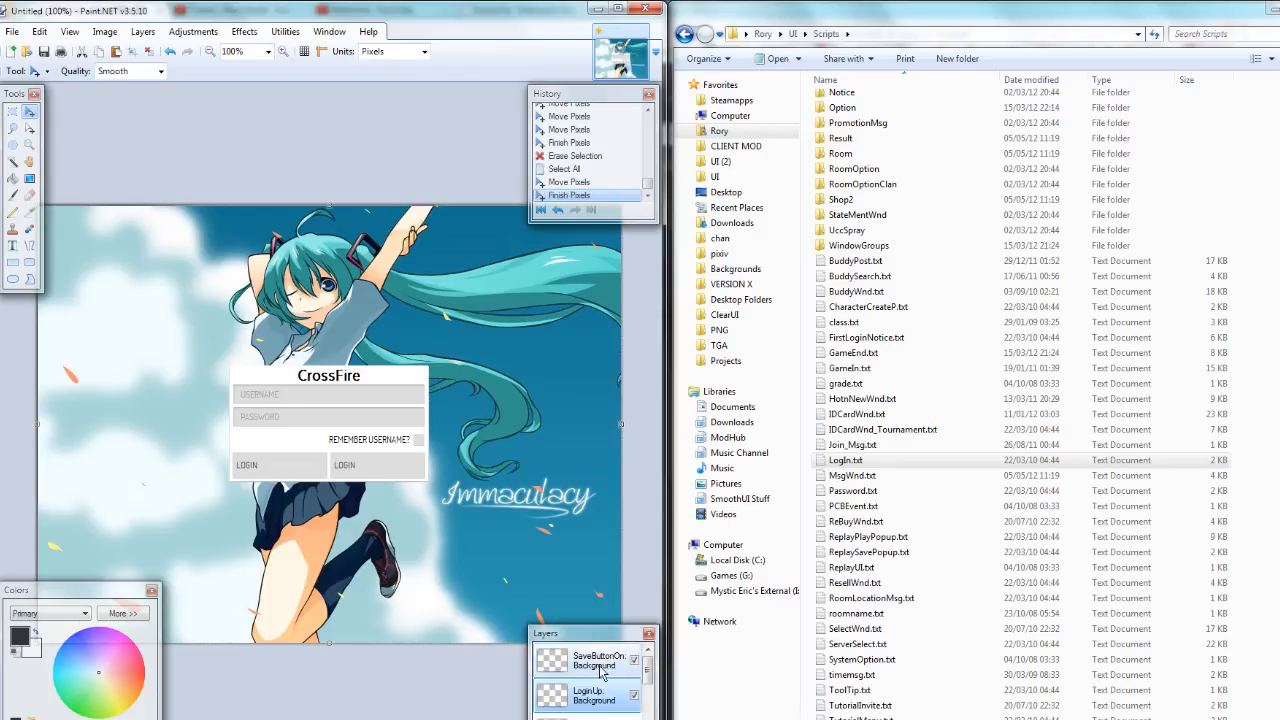
{"action": "key", "text": "Delete"}
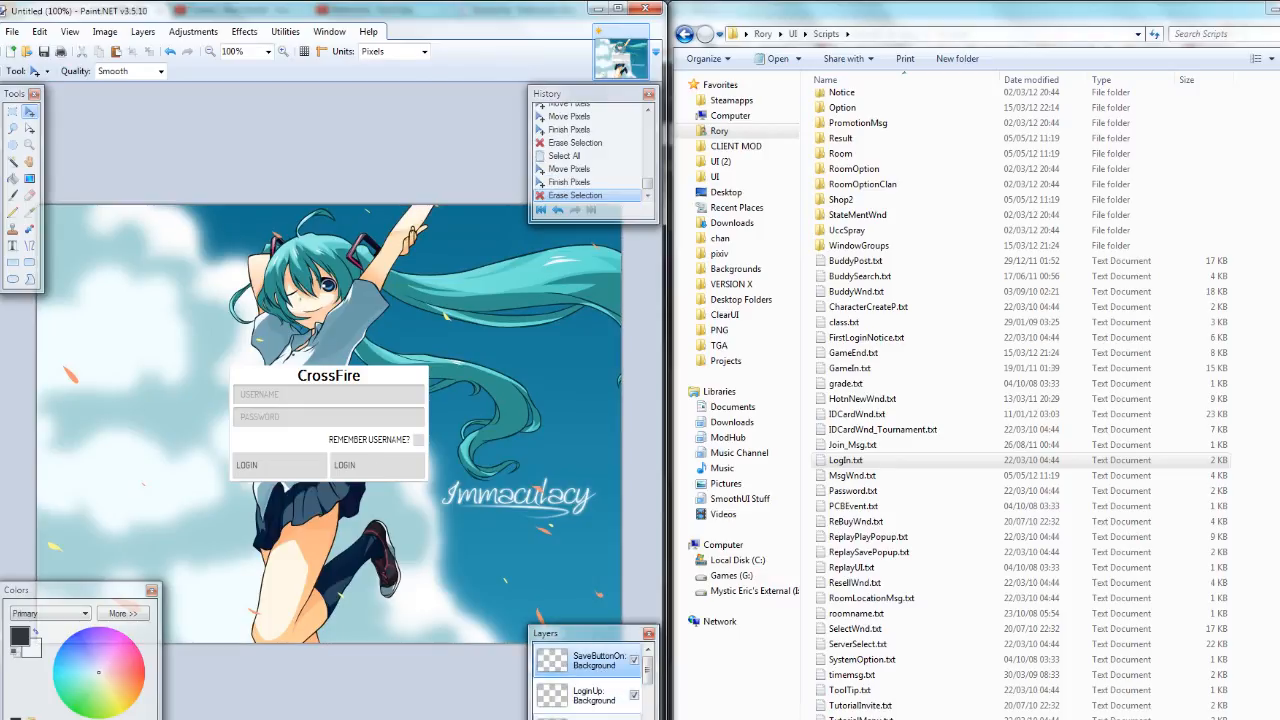
{"action": "key", "text": "ctrl+Delete"}
{"action": "key", "text": "ctrl+shift+Delete"}
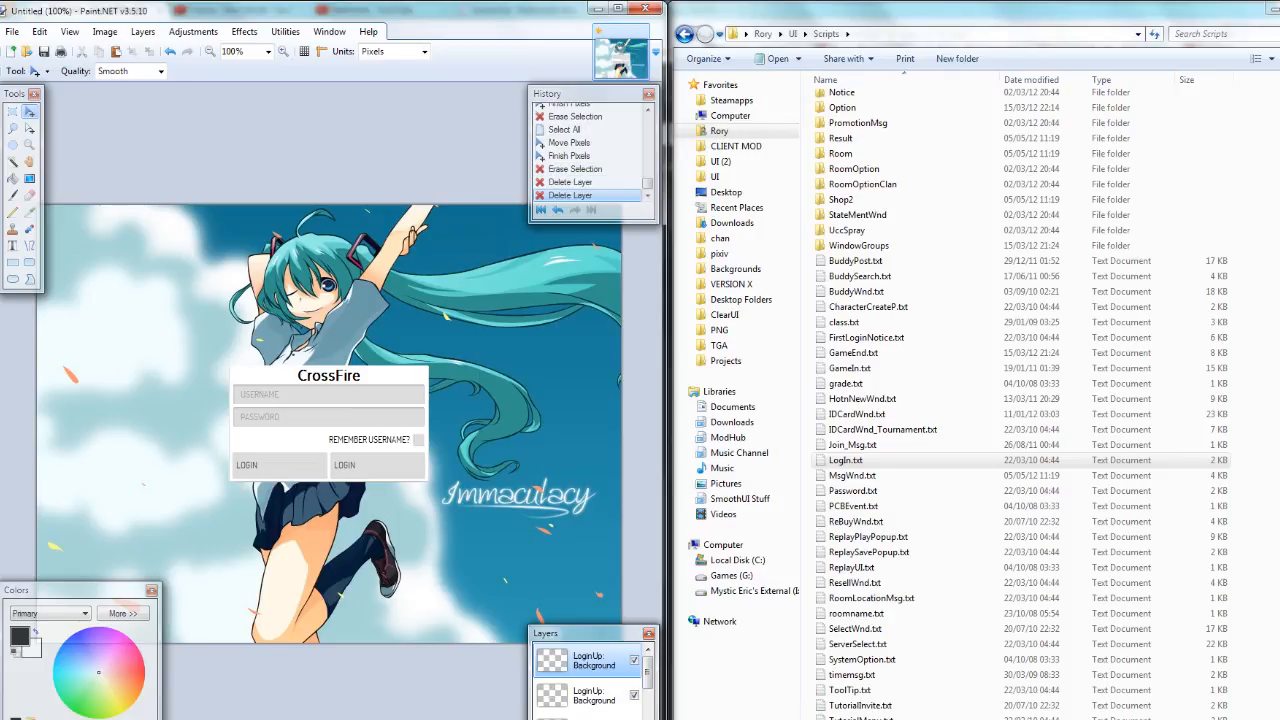
{"action": "key", "text": "ctrl+shift+Delete"}
{"action": "left_click", "coordinate": [604, 690]}
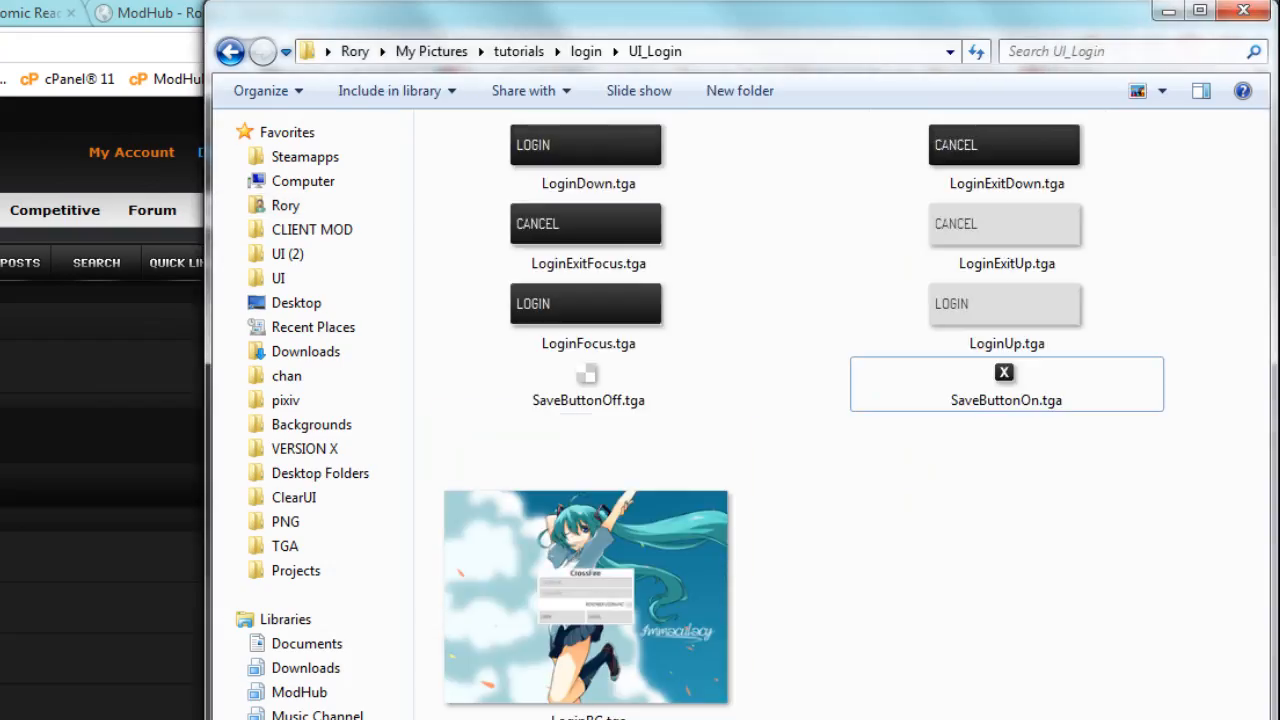
In File Explorer, go up from UI_Login to the tutorials\login folder and select the Scripts and UI_Login folders together.
{"action": "left_click", "coordinate": [700, 700]}
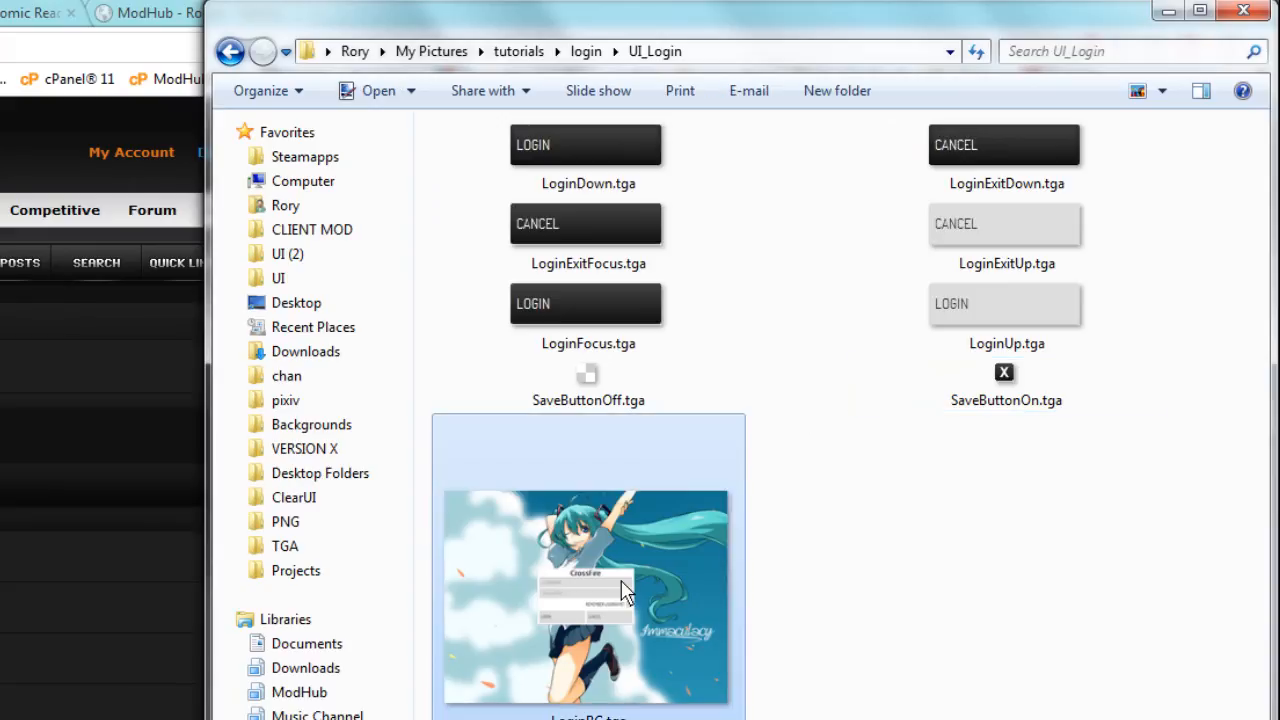
{"action": "left_click", "coordinate": [618, 372]}
{"action": "left_click", "coordinate": [618, 338]}
{"action": "left_click", "coordinate": [623, 168]}
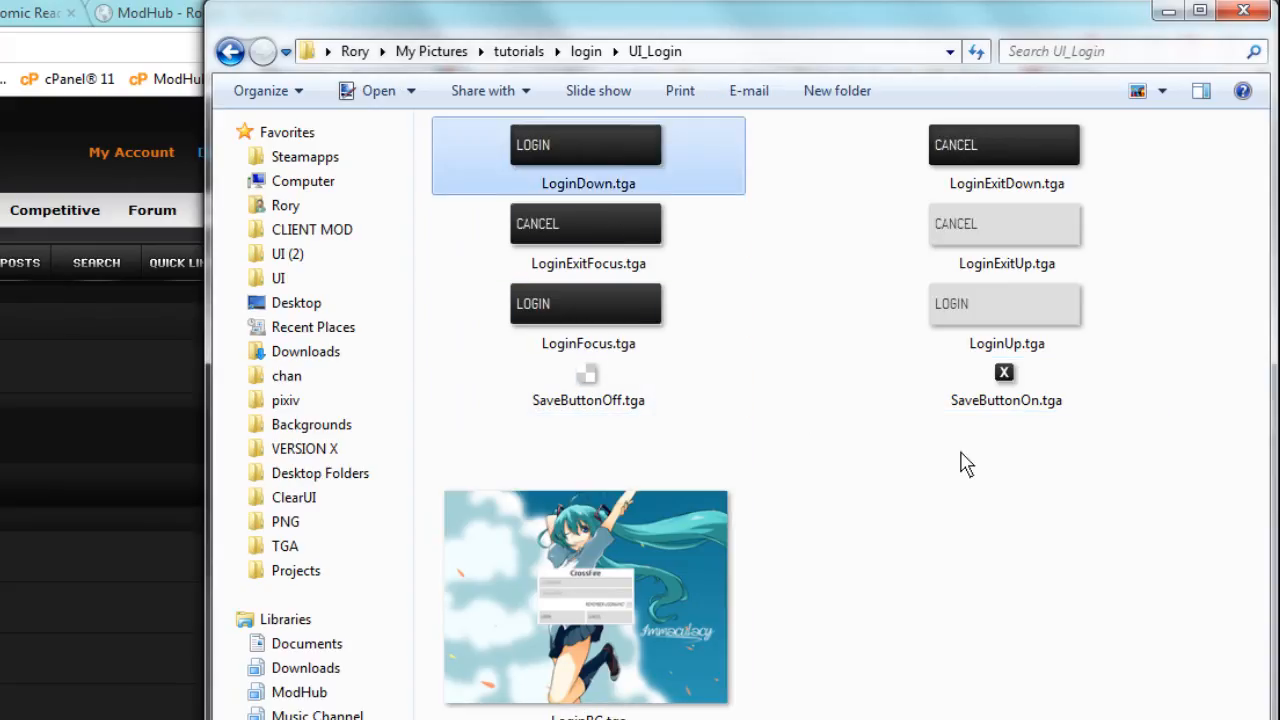
{"action": "left_click", "coordinate": [1008, 585]}
{"action": "left_click", "coordinate": [588, 50]}
{"action": "left_click", "coordinate": [641, 301]}
{"action": "left_click", "coordinate": [631, 190]}
{"action": "left_click", "coordinate": [508, 195], "text": "ctrl"}
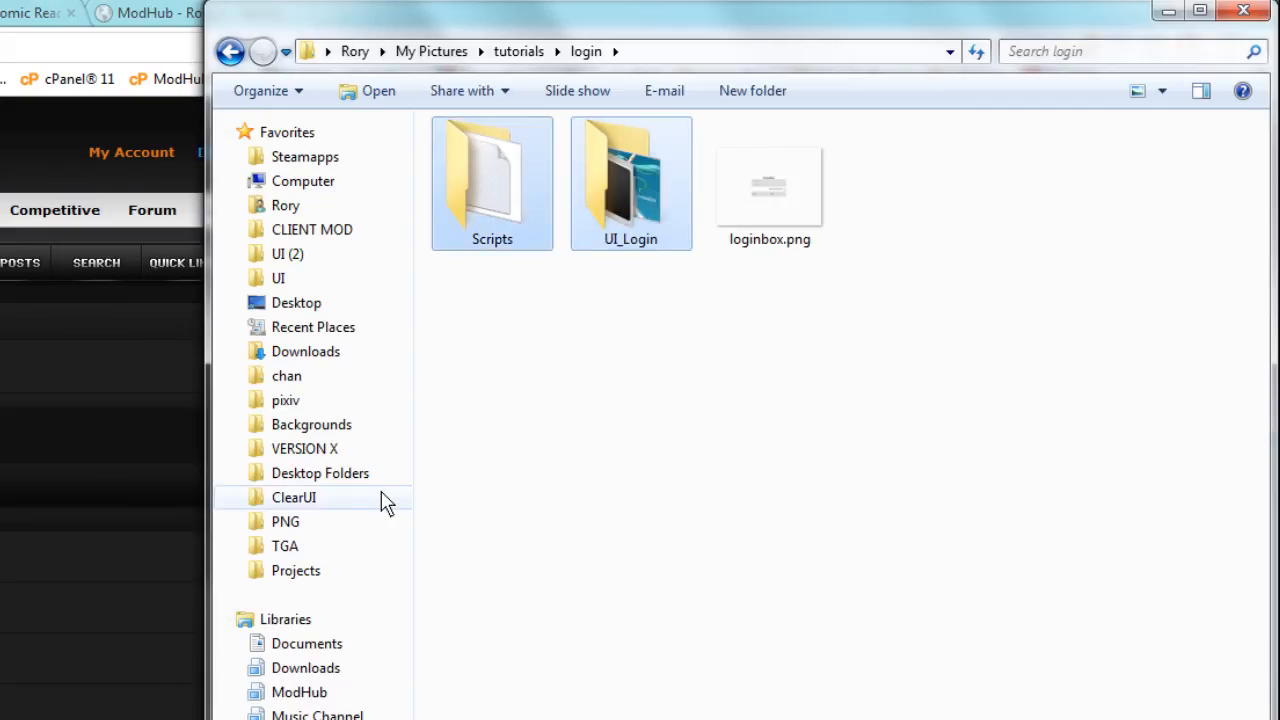
Open the rez\UI folder of CrossFire3 under Program Files (x86)\Z8Games.
{"action": "left_click", "coordinate": [288, 280]}
{"action": "left_click", "coordinate": [612, 45]}
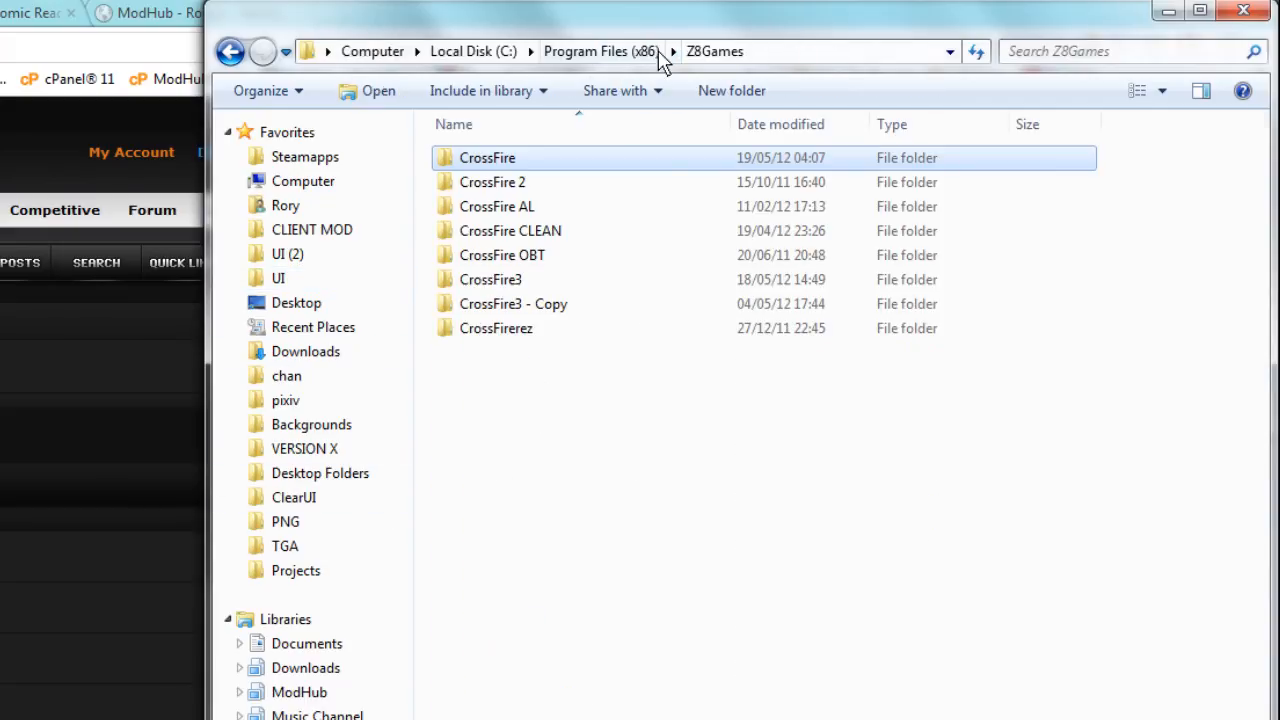
{"action": "double_click", "coordinate": [494, 283]}
{"action": "double_click", "coordinate": [471, 255]}
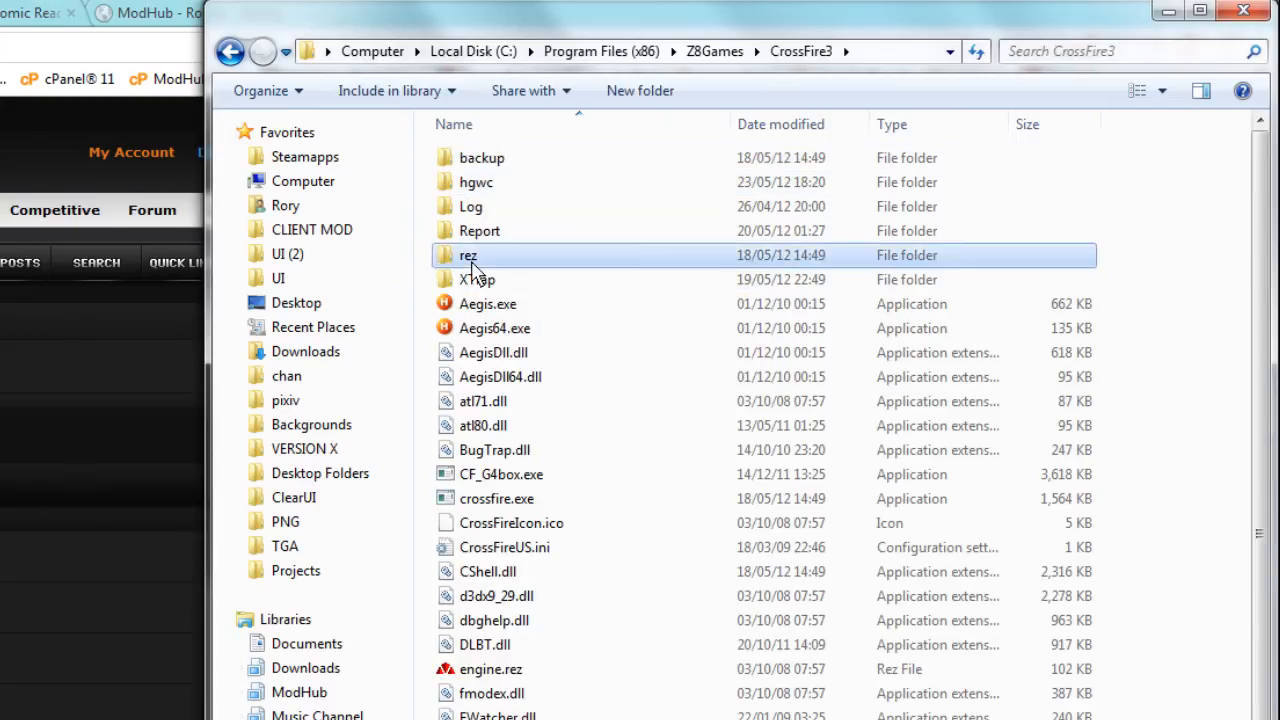
{"action": "double_click", "coordinate": [483, 308]}
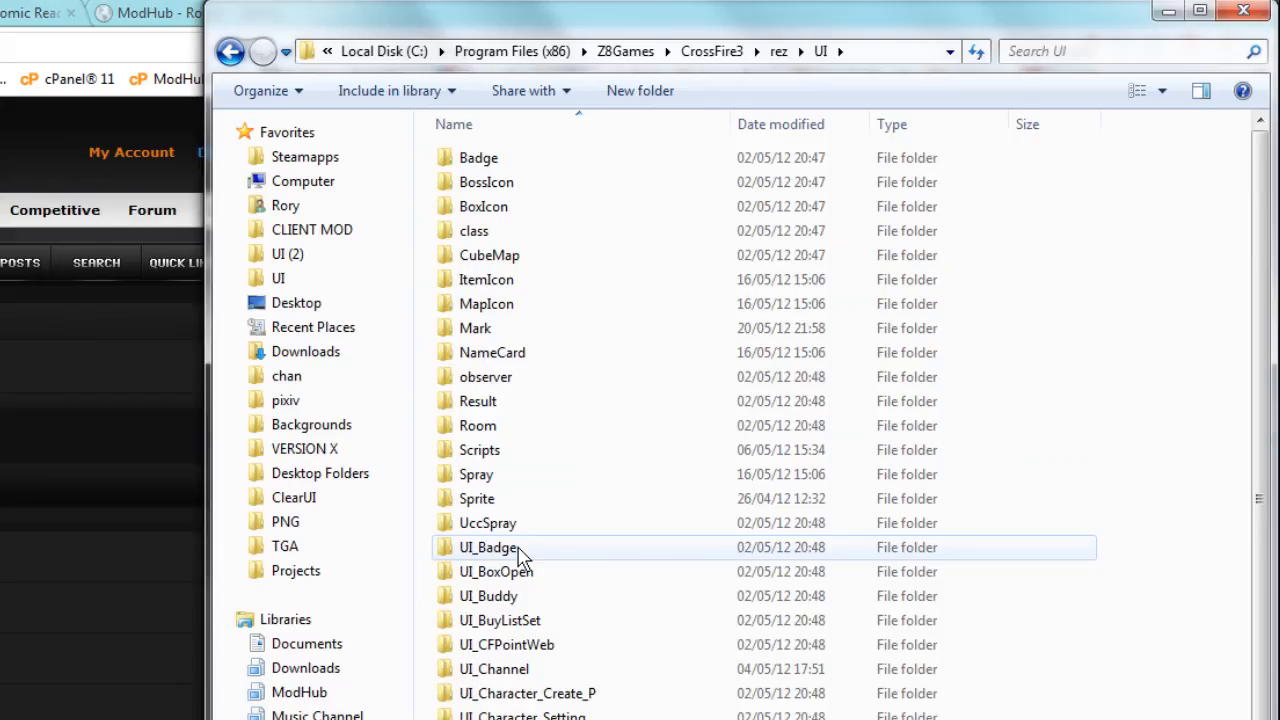
Paste the copied Scripts and UI_Login folders into the CrossFire3 rez\UI folder, merging them and replacing the existing LogIn.txt.
{"action": "key", "text": "ctrl+v"}
{"action": "key", "text": "Return"}
{"action": "left_click", "coordinate": [66, 465]}
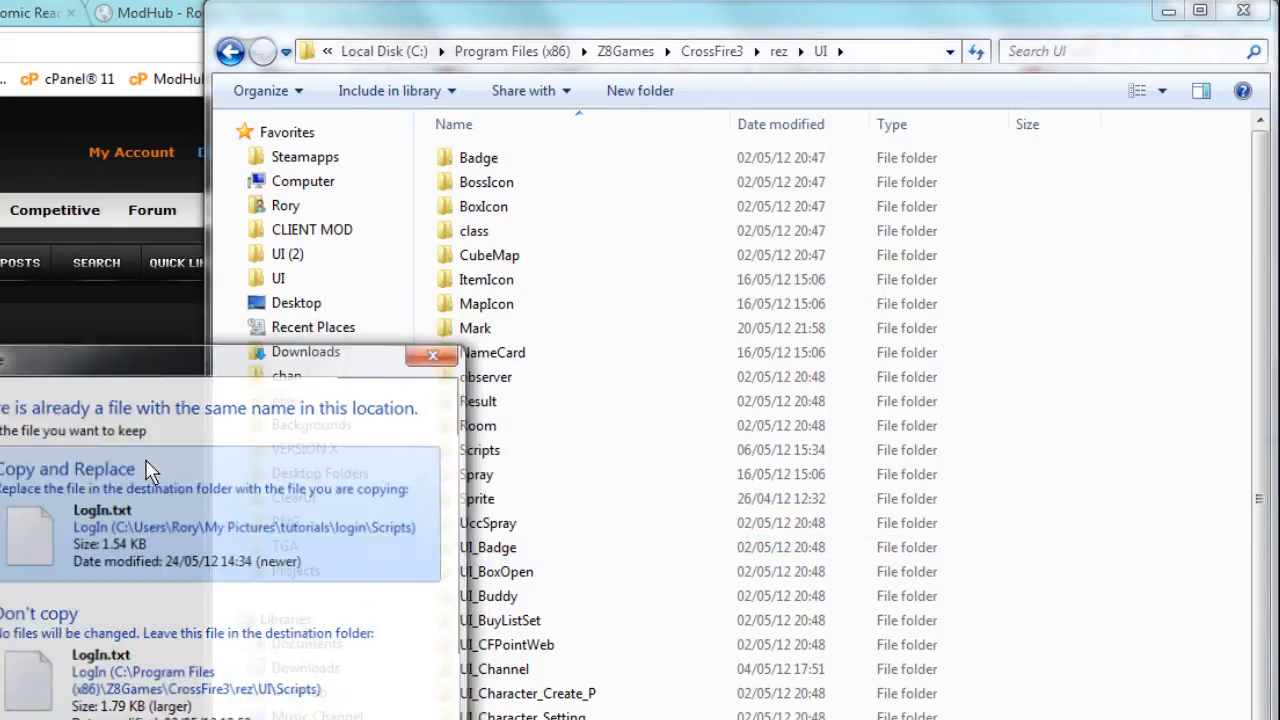
{"action": "left_click", "coordinate": [1165, 543]}
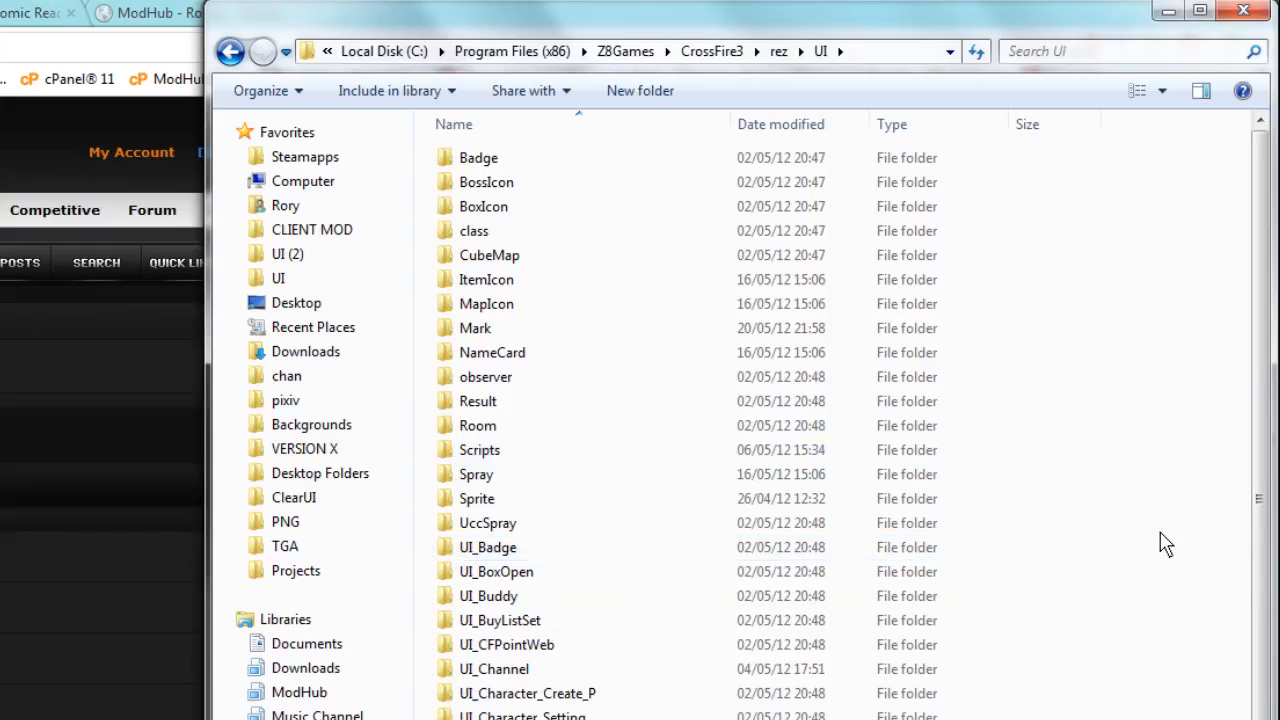
{"action": "left_click", "coordinate": [550, 456]}
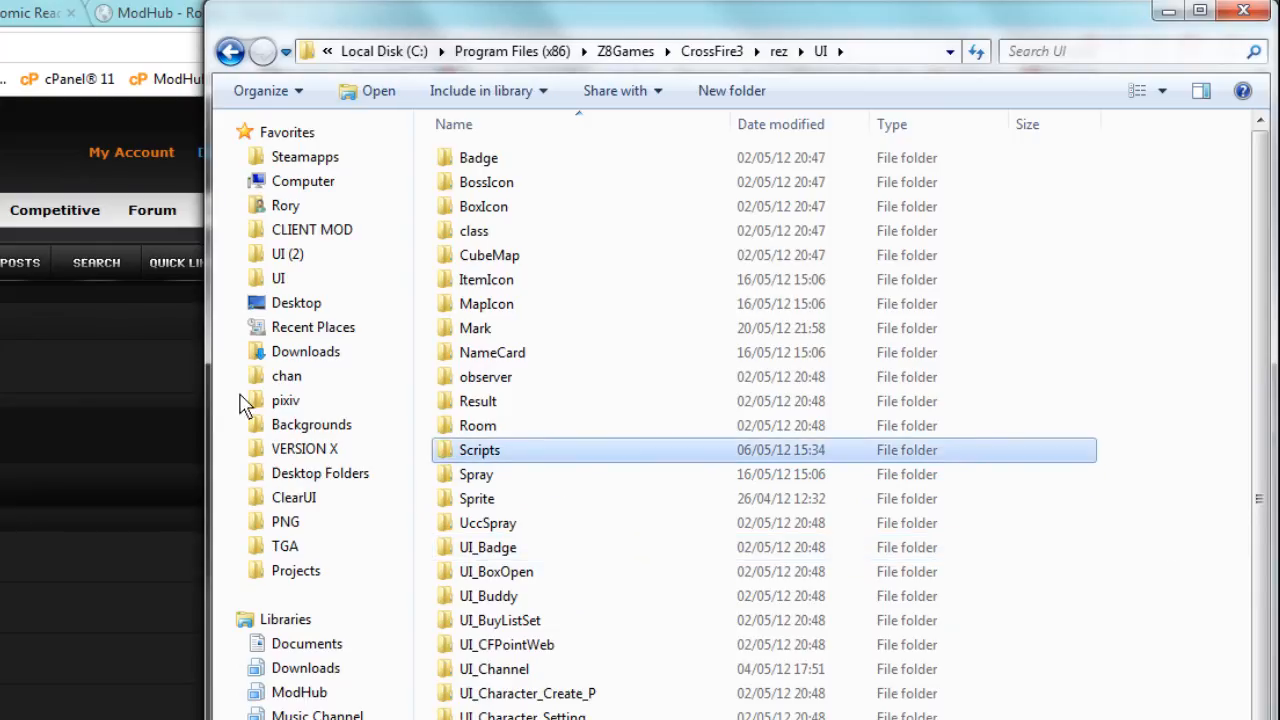
Switch to the CrossFire game and test its login form by filling in a dummy username and password.
{"action": "key", "text": "alt+Tab"}
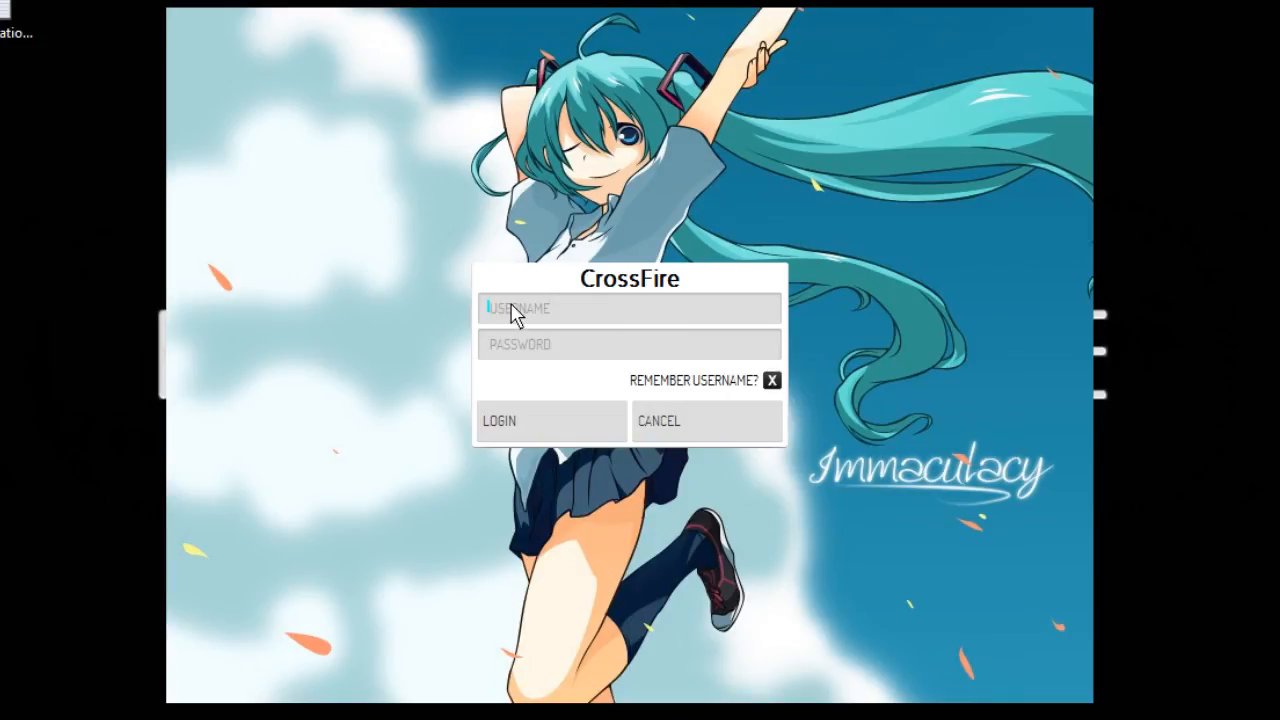
{"action": "type", "text": "fwefwefwefwe"}
{"action": "left_click", "coordinate": [524, 348]}
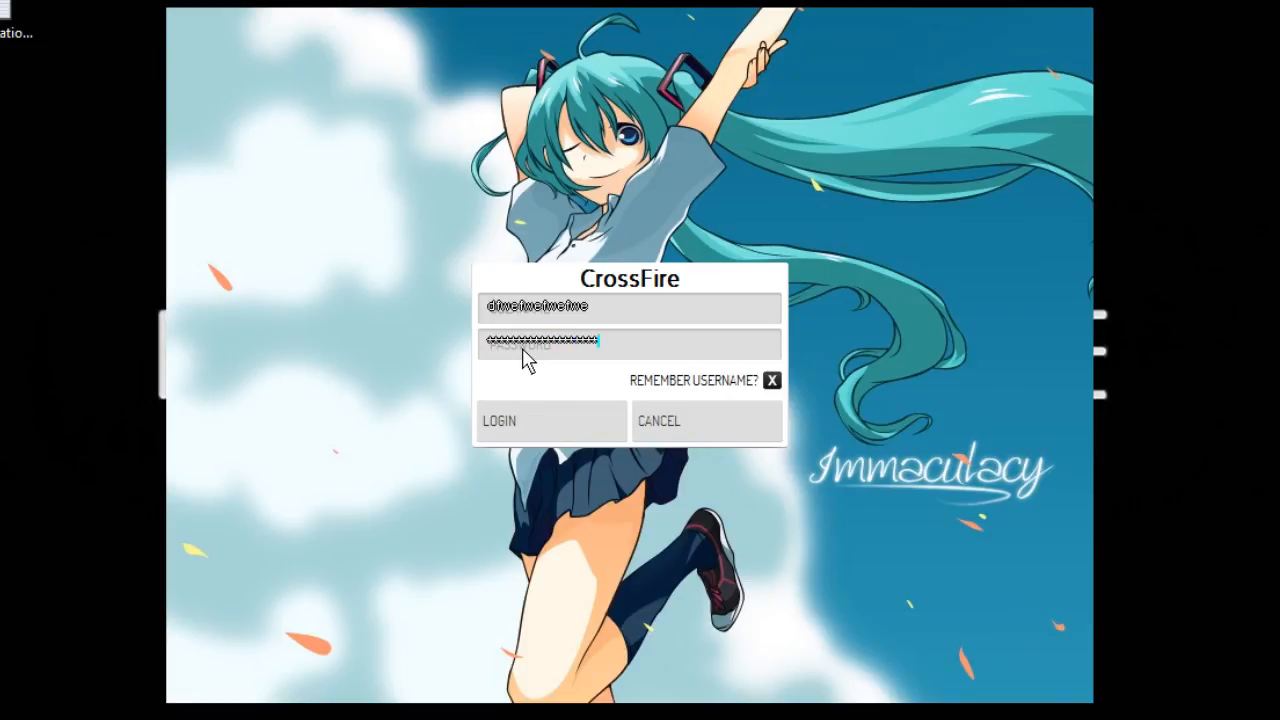
{"action": "left_click", "coordinate": [528, 424]}
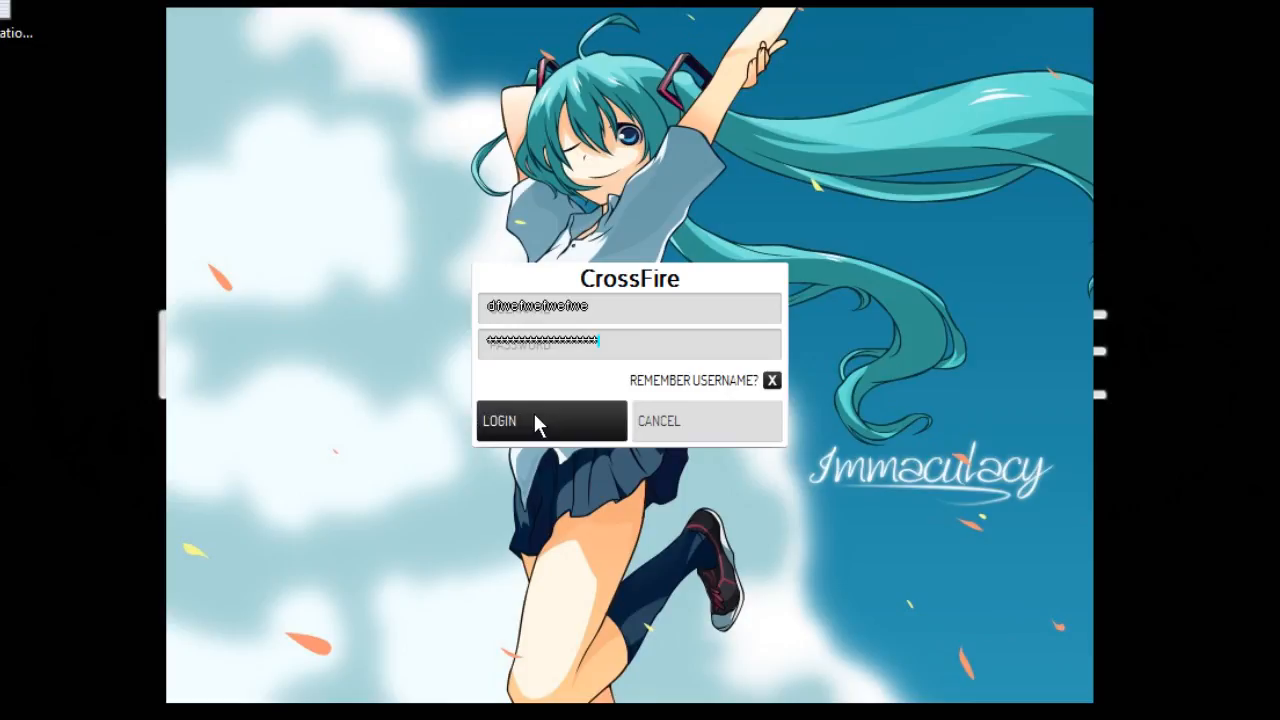
Test the Remember Username checkbox by turning it off and on, and try Cancel, declining the exit prompt.
{"action": "left_click", "coordinate": [775, 381]}
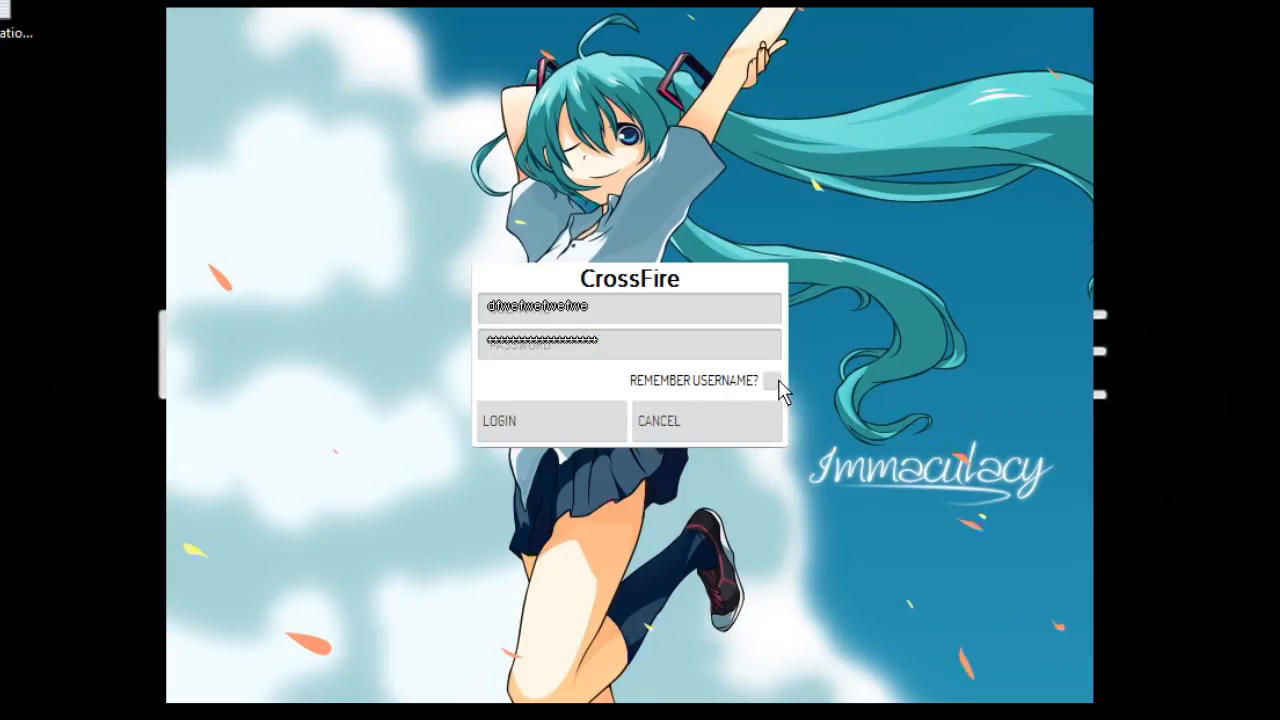
{"action": "left_click", "coordinate": [772, 383]}
{"action": "left_click", "coordinate": [707, 420]}
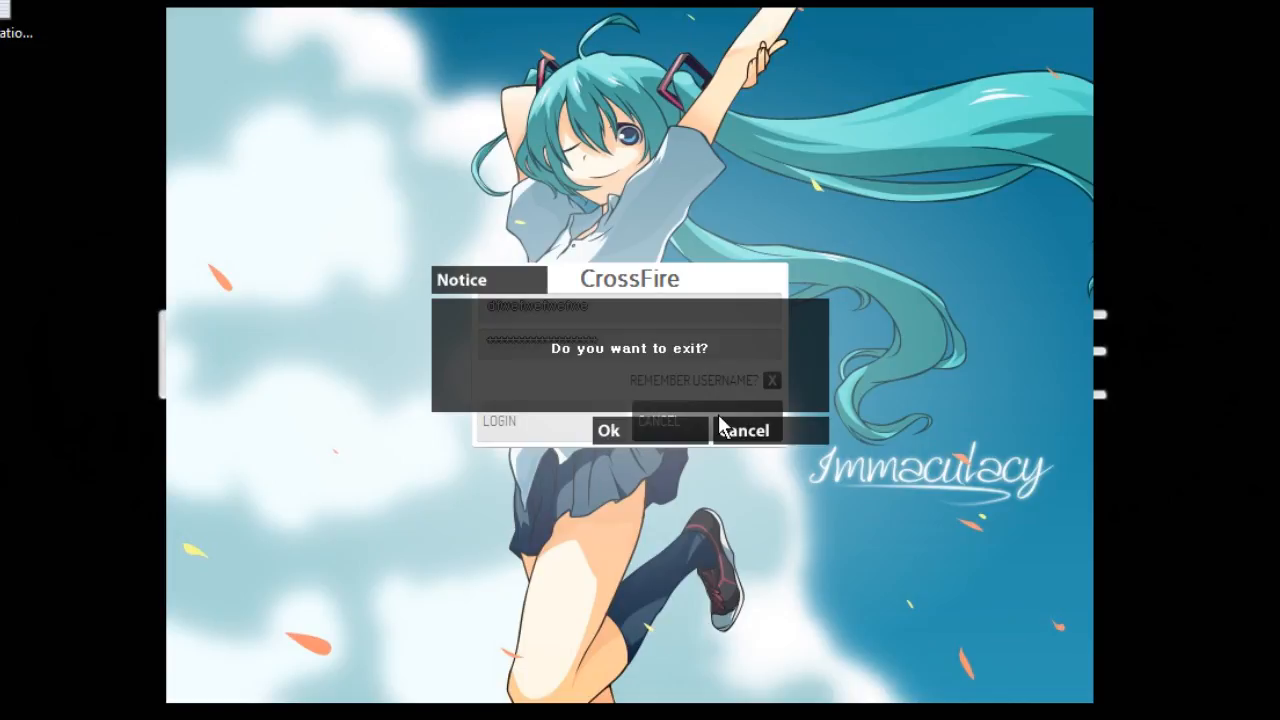
{"action": "left_click", "coordinate": [740, 430]}
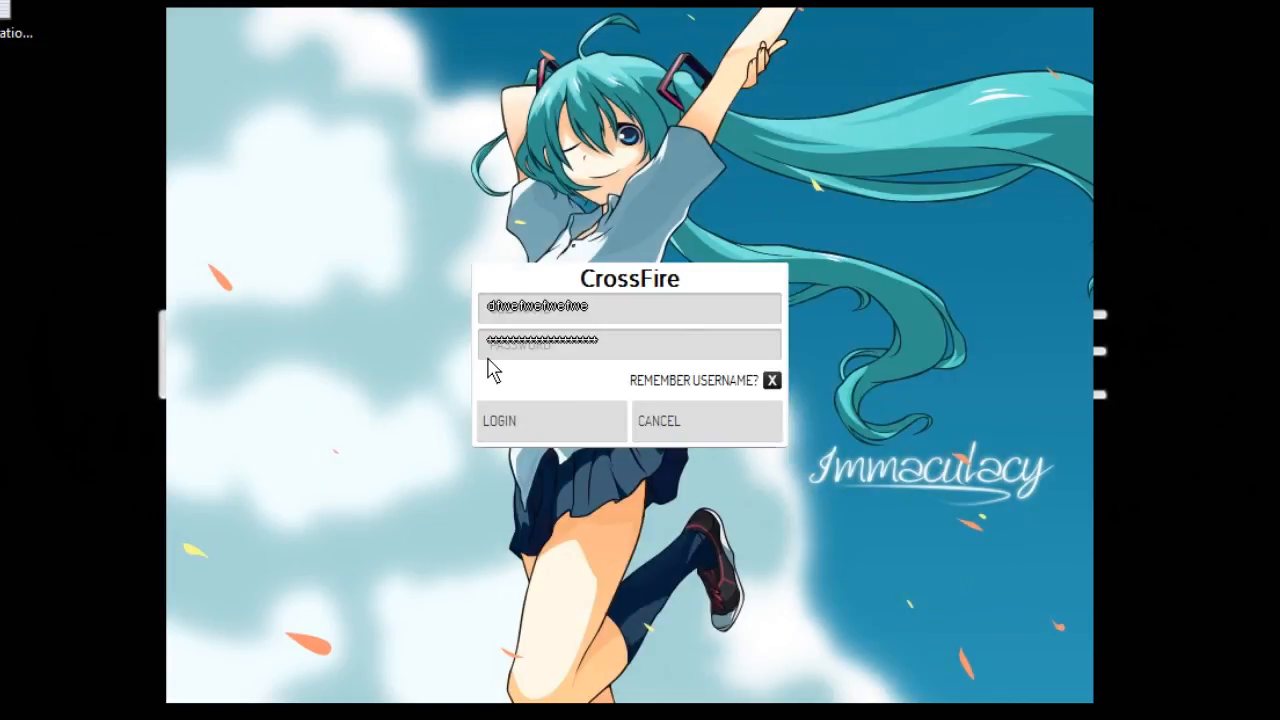
Check how the Login and Cancel buttons respond on the custom login form, and bring up the exit confirmation.
{"action": "left_click", "coordinate": [563, 427]}
{"action": "left_click", "coordinate": [633, 420]}
{"action": "left_click", "coordinate": [683, 432]}
{"action": "left_click", "coordinate": [572, 412]}
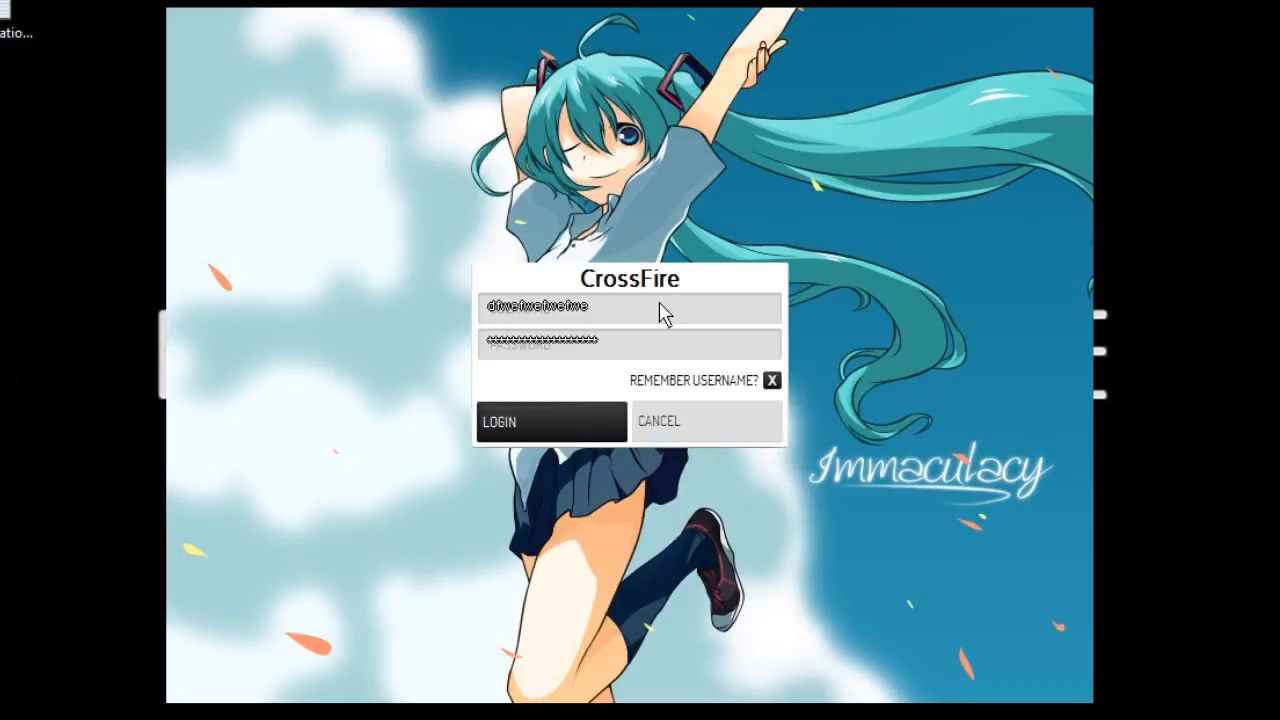
{"action": "left_click", "coordinate": [694, 420]}
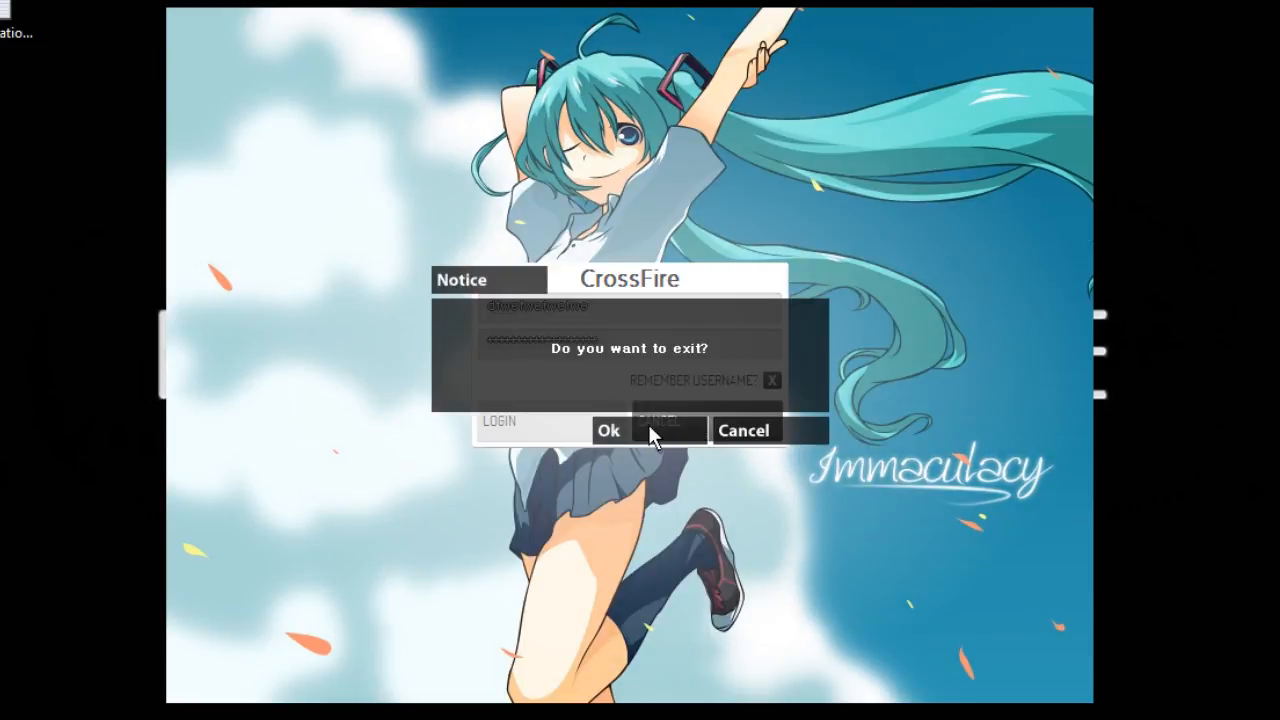